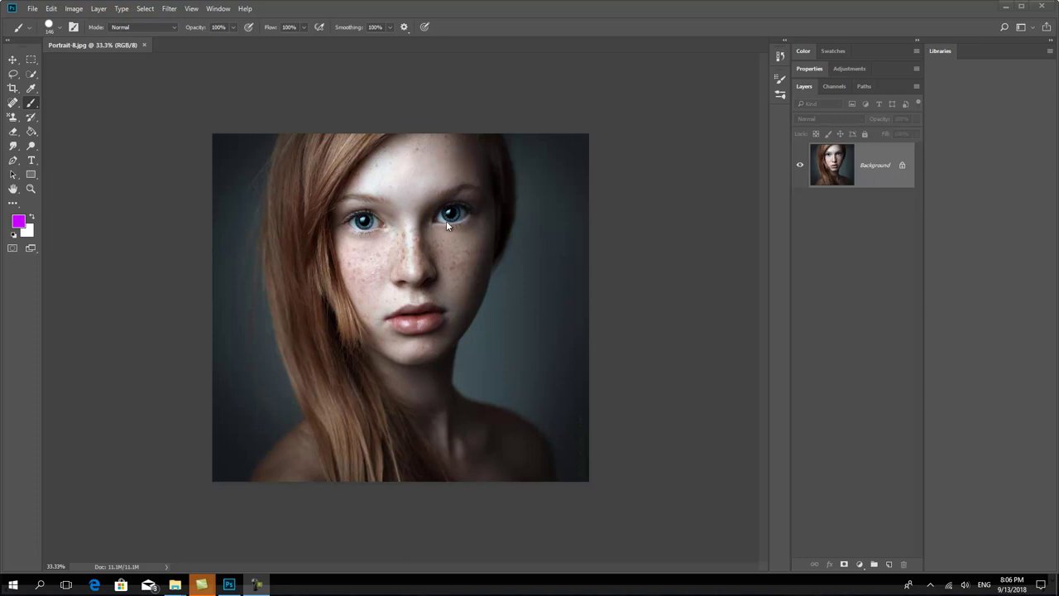
- Start a new International Paper A4 document: 210×297 mm, 300 ppi, white background
click(32, 9)
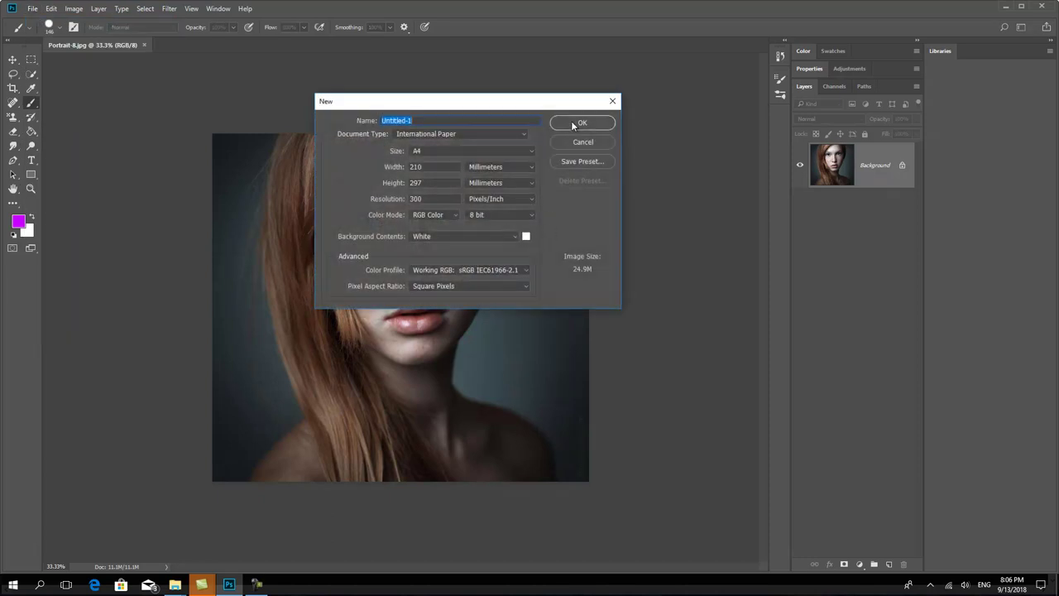
click(579, 123)
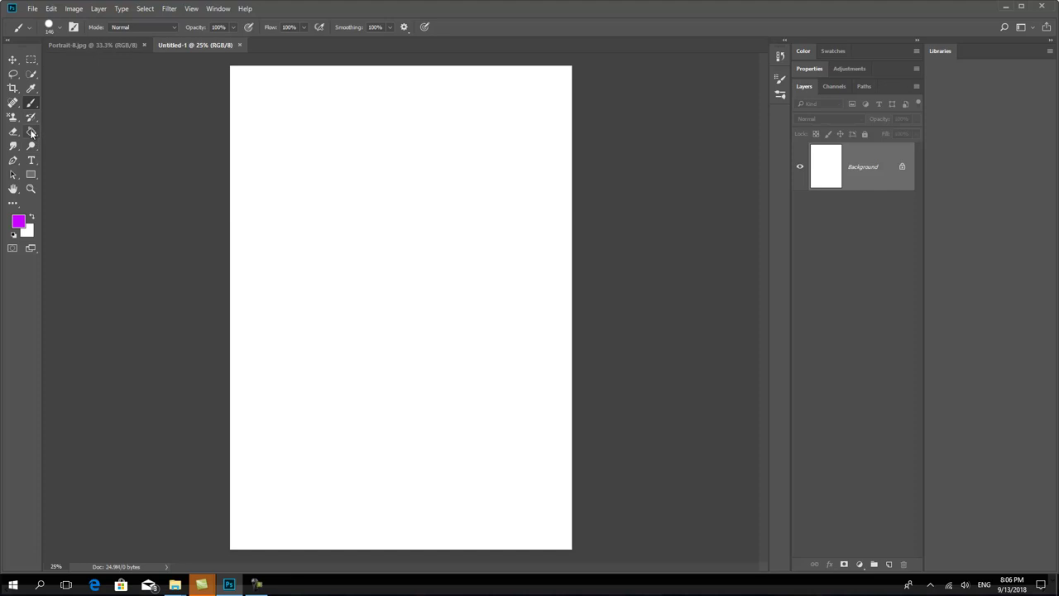
- Type the word 'love' with the Horizontal Type tool near the page's upper left
key(t)
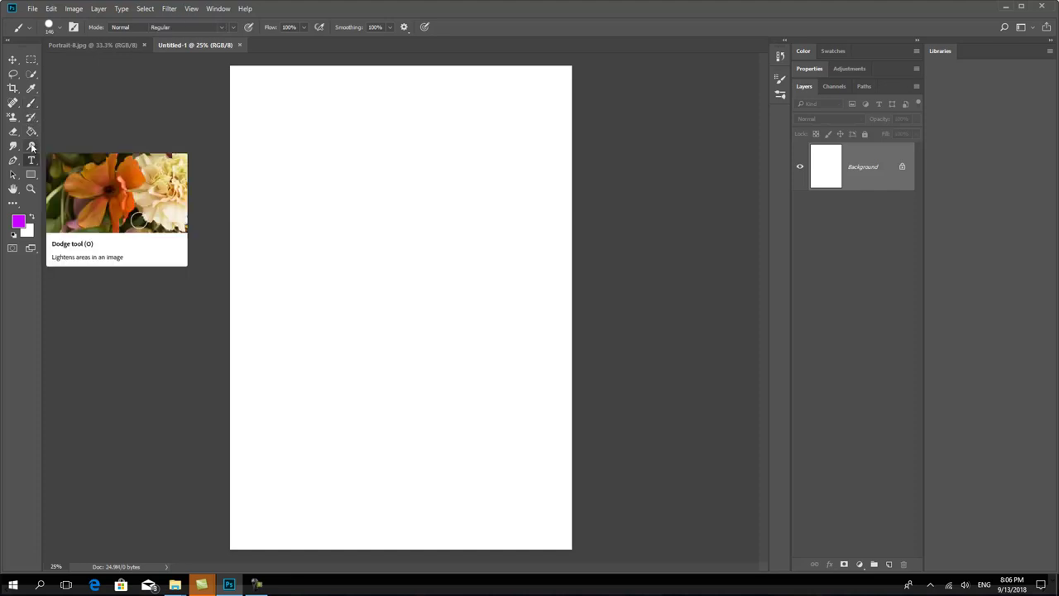
right_click(32, 161)
click(61, 165)
click(318, 187)
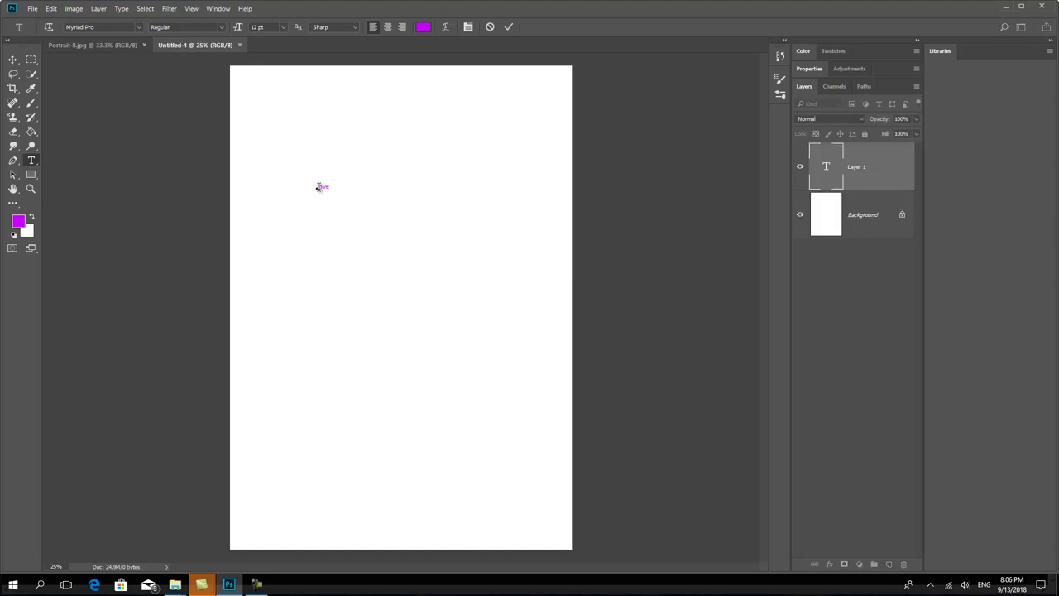
text(love)
key(ctrl+Return)
- Scale the love text up with Free Transform
key(v)
key(ctrl+t)
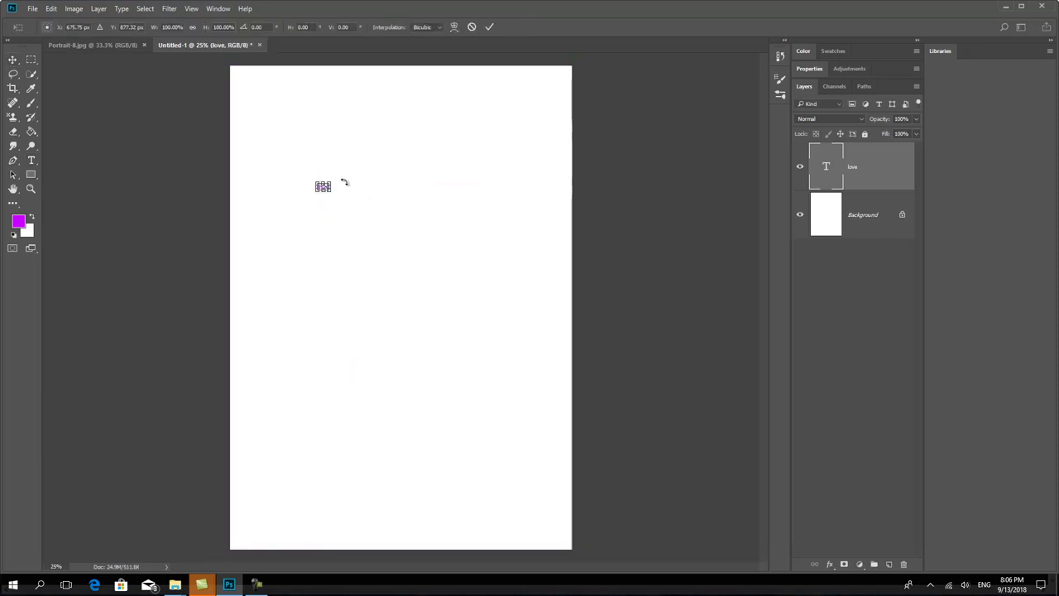
drag(356, 171, 359, 162)
key(Return)
- Format the text as All Caps and Bold in the Character panel
double_click(335, 196)
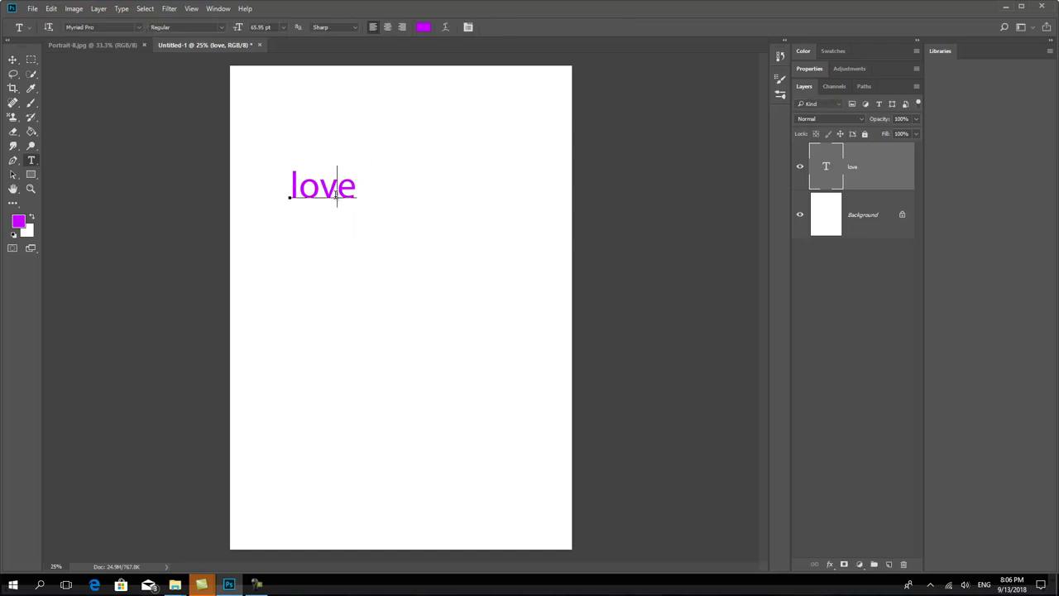
key(ctrl+t)
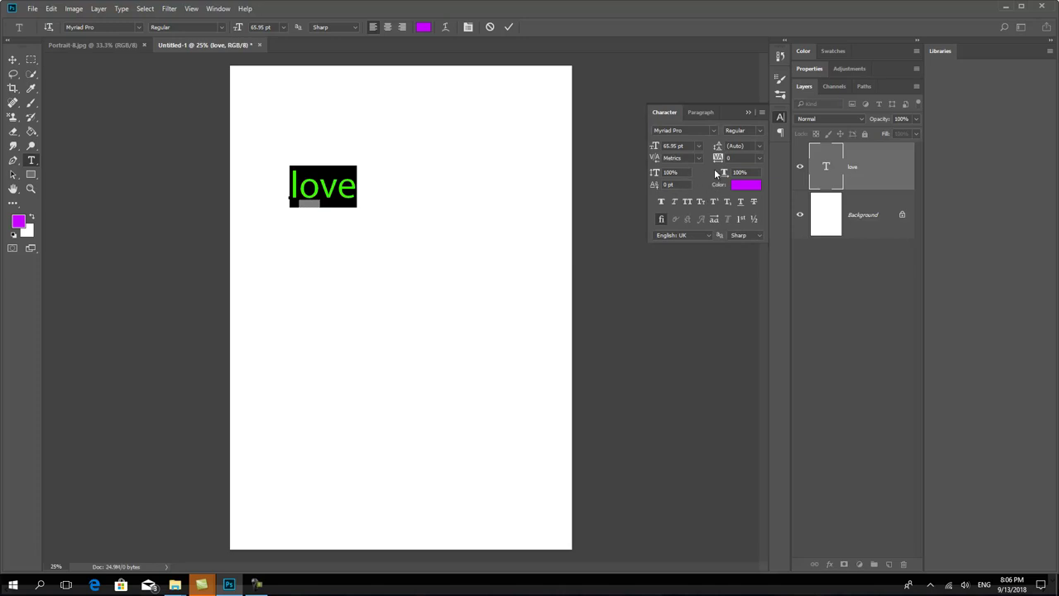
click(688, 202)
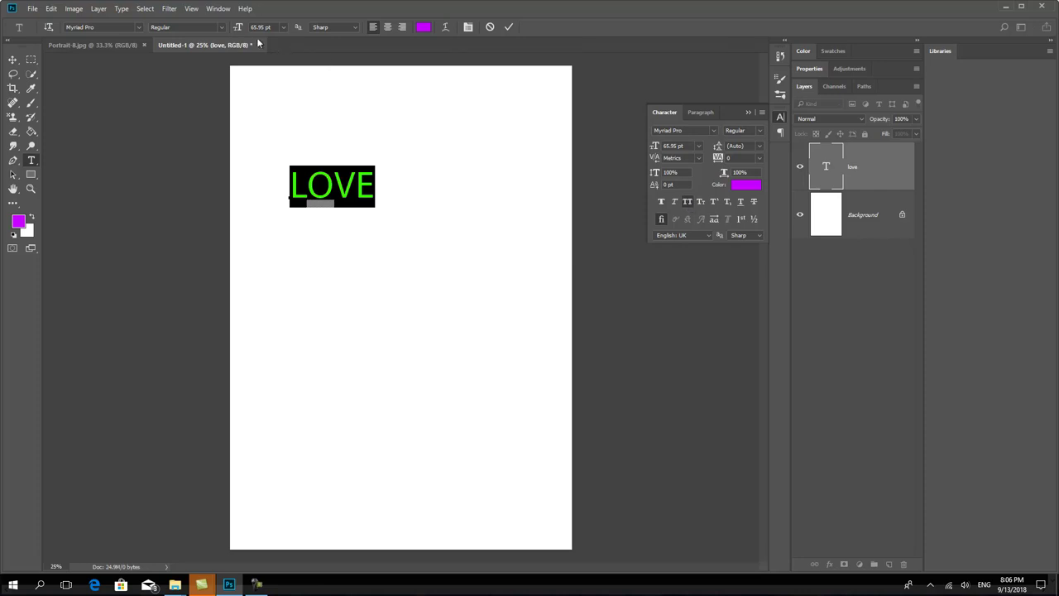
click(220, 28)
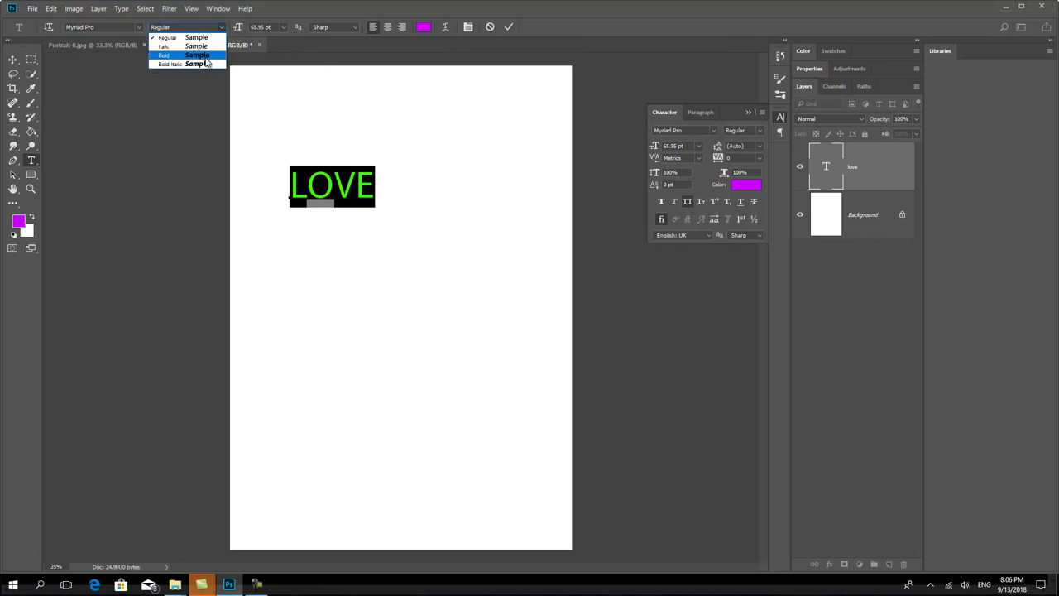
click(197, 55)
- Fill LOVE with black and move it to the top-left of the page
click(12, 60)
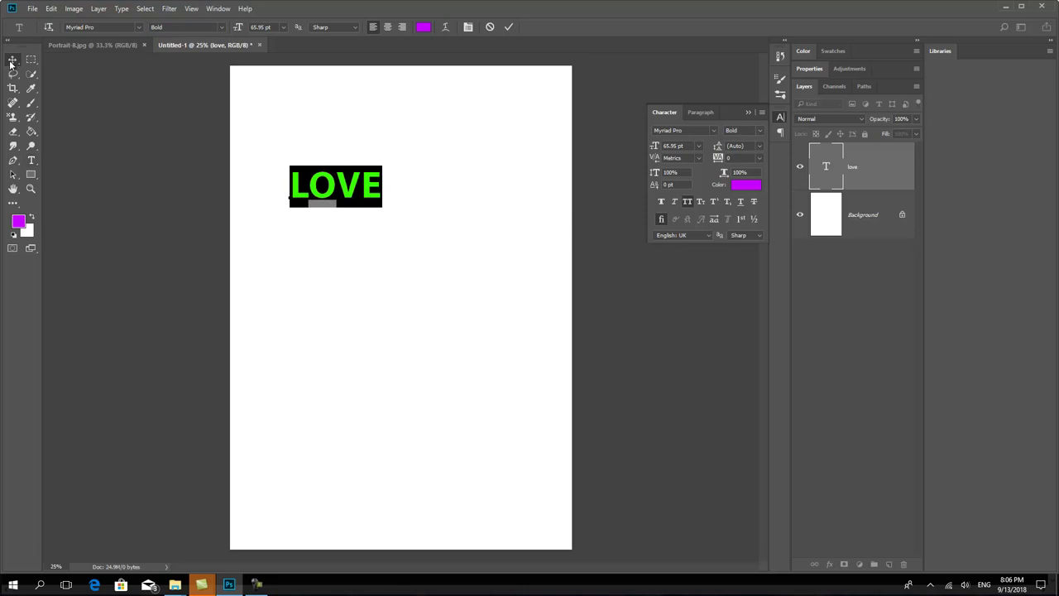
drag(355, 199, 356, 207)
key(d)
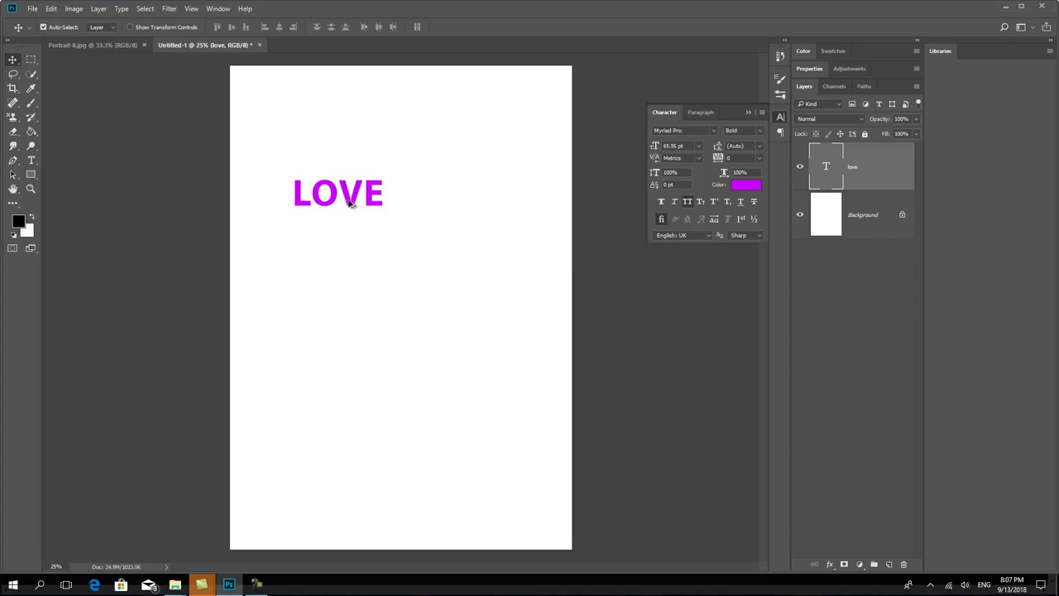
key(alt+BackSpace)
mouse_move(356, 209)
mouse_down()
mouse_move(382, 231)
mouse_move(316, 120)
mouse_up()
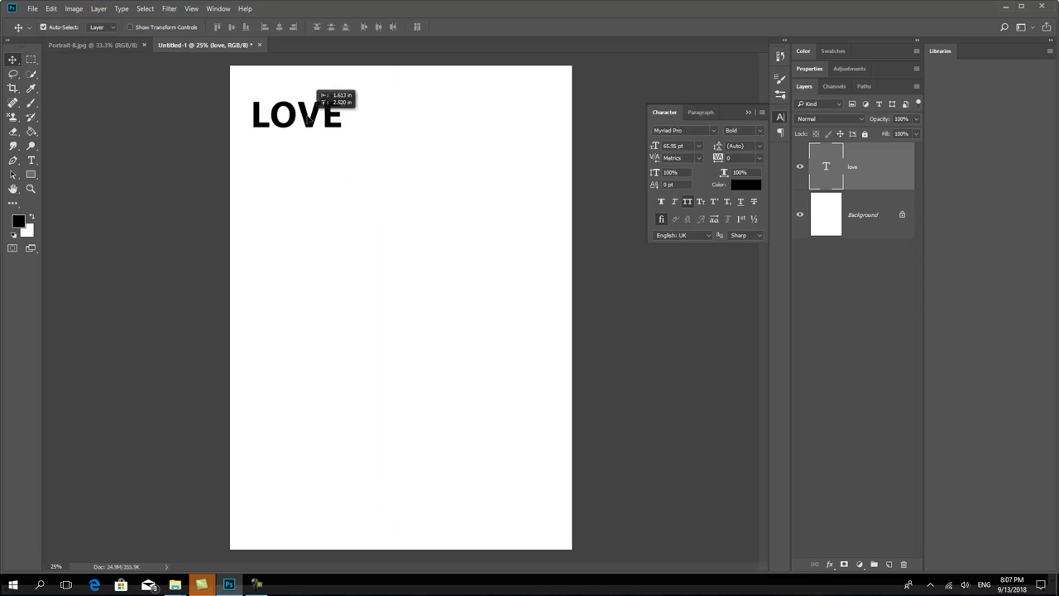
- Define the LOVE text as a brush preset named 'love'
click(51, 9)
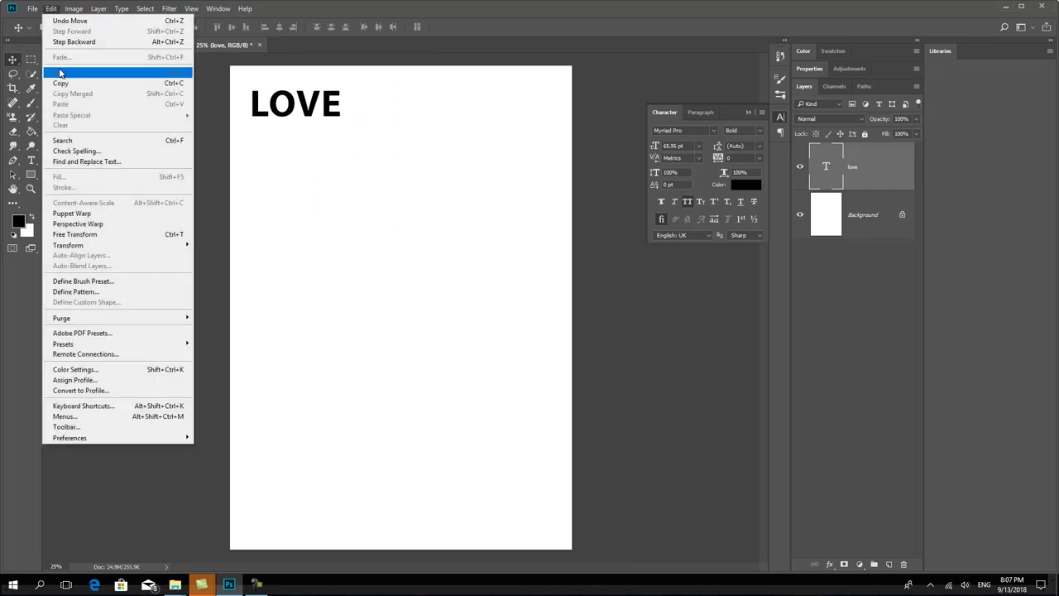
click(82, 283)
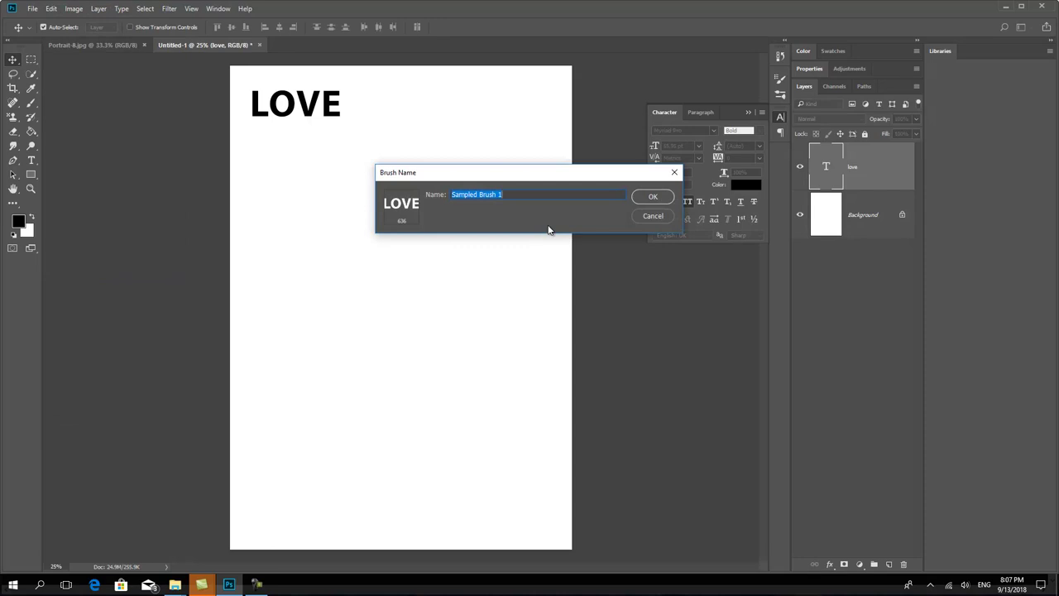
text(love)
key(Return)
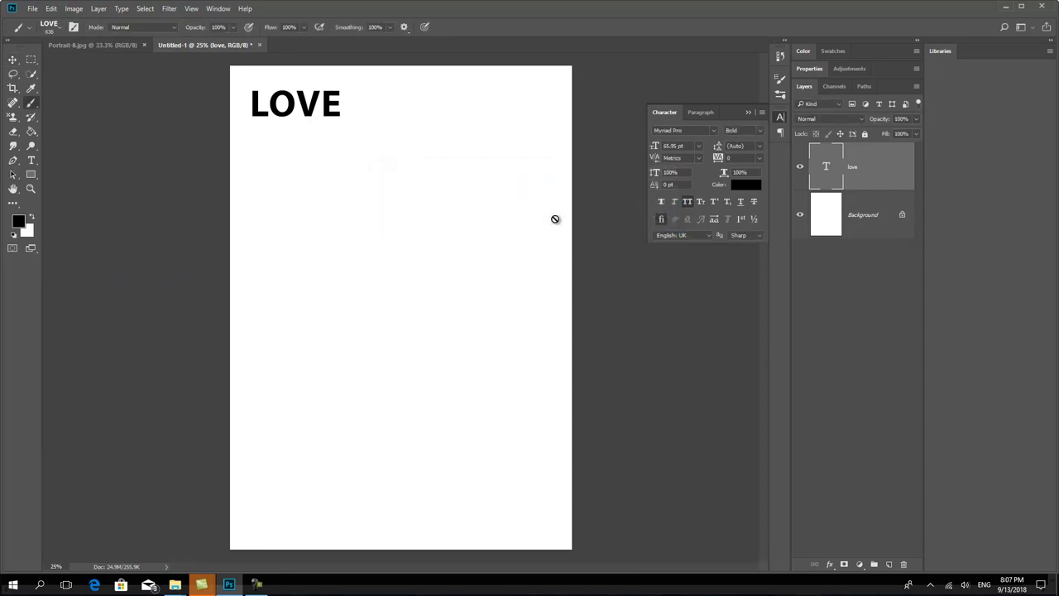
- On Portrait-8.jpg, test-stamp the brush, undo it, and duplicate the Background layer
click(124, 46)
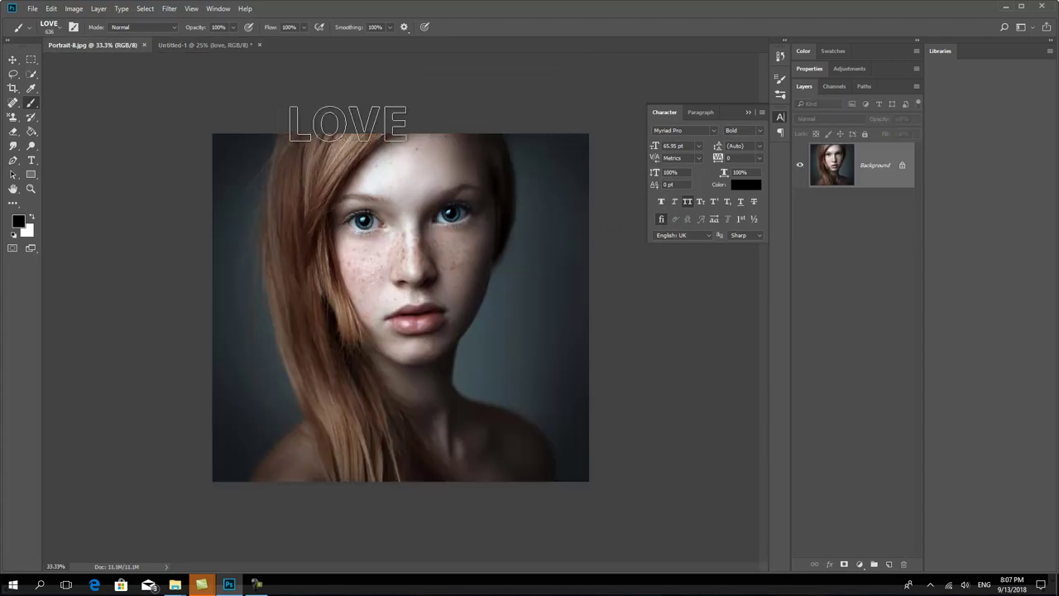
click(427, 204)
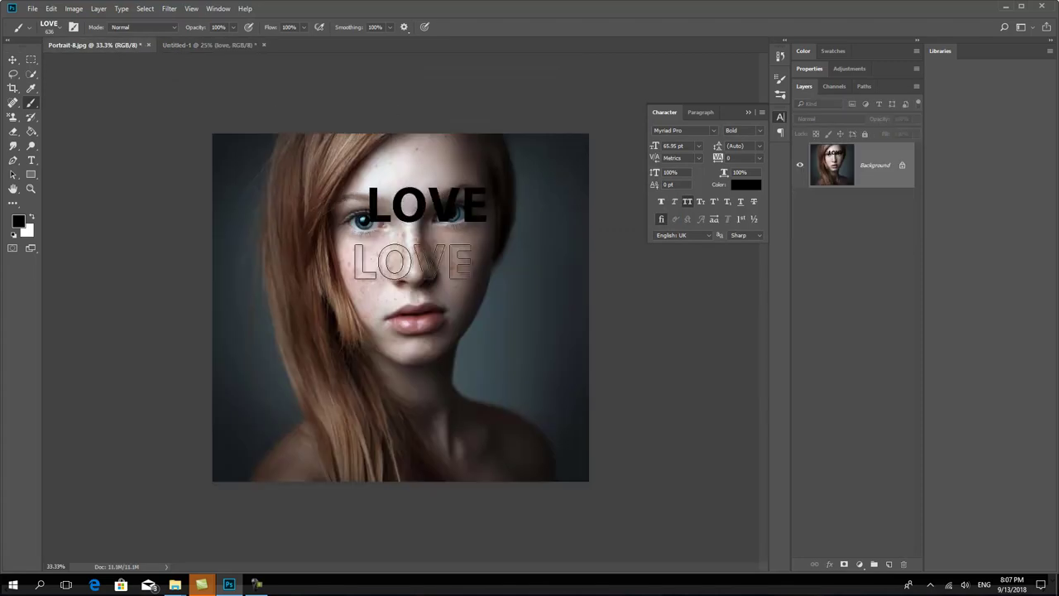
key(ctrl+z)
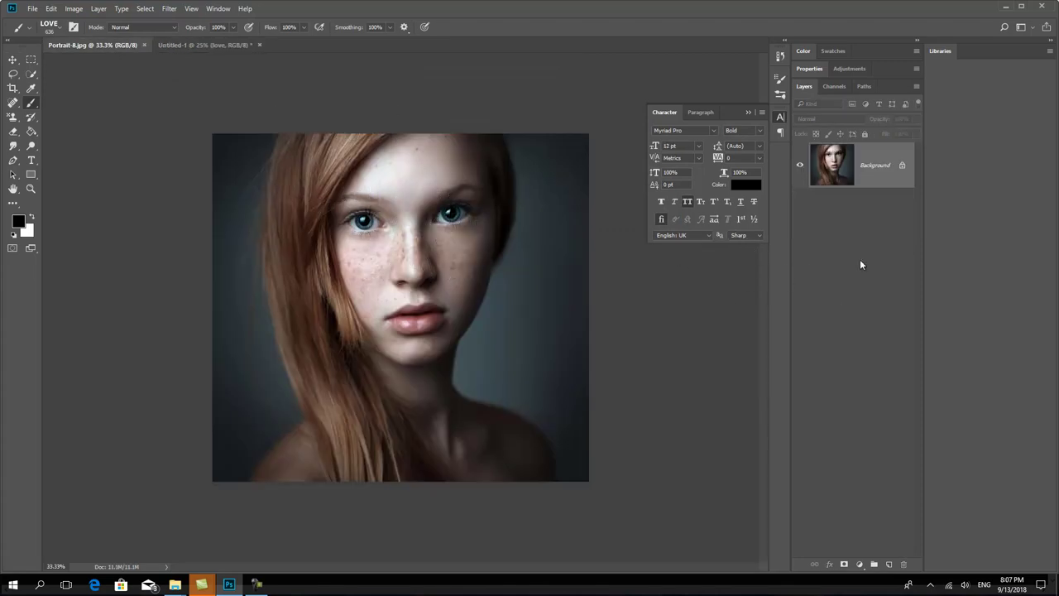
drag(861, 177, 878, 565)
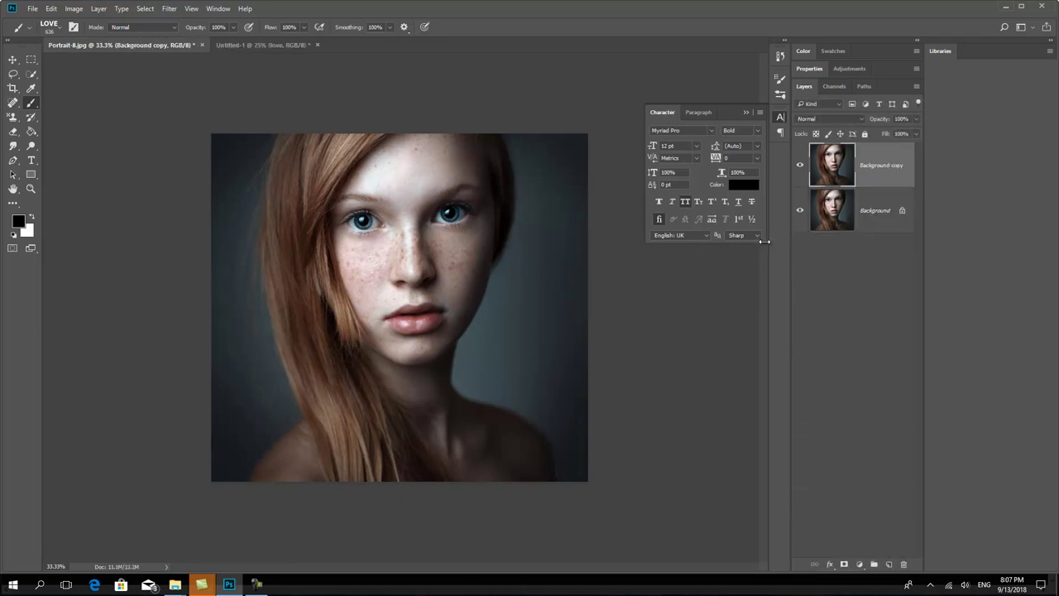
drag(790, 240, 760, 241)
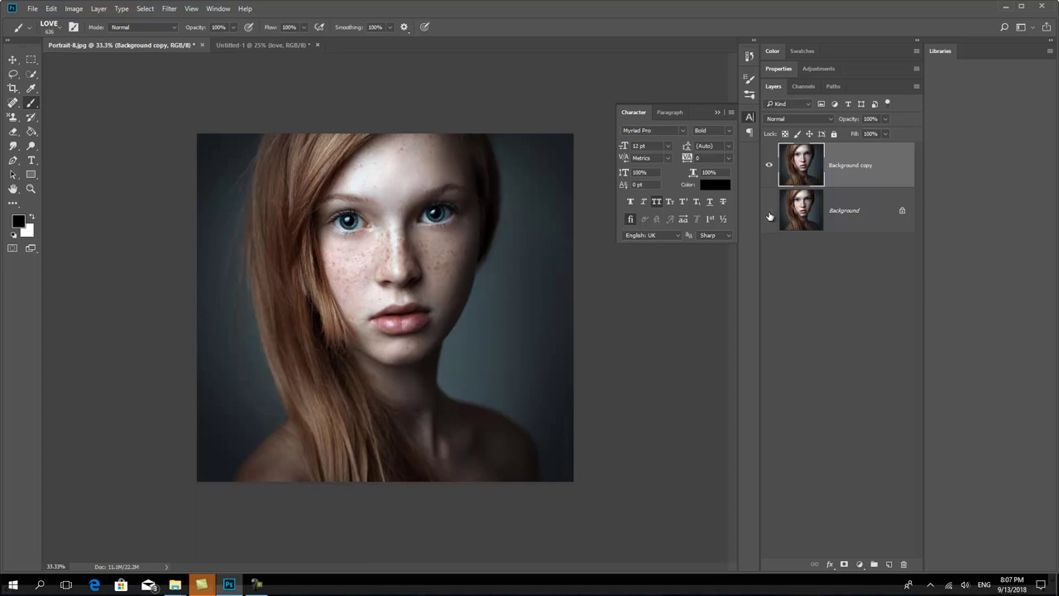
- Shrink the LOVE brush to 130 px and try a test stroke, then undo it
right_click(495, 224)
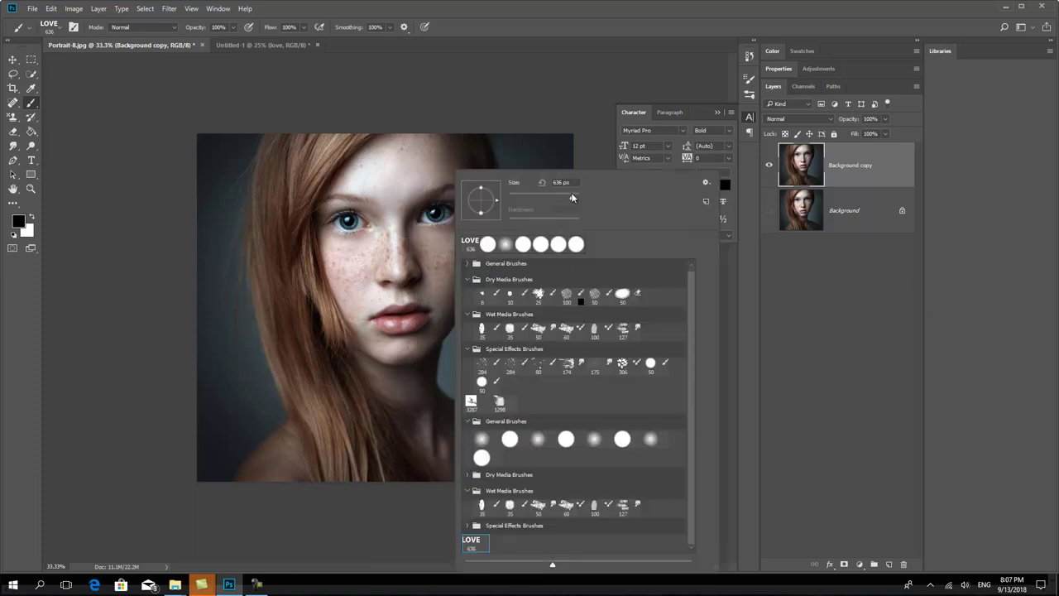
drag(550, 197, 548, 197)
click(523, 43)
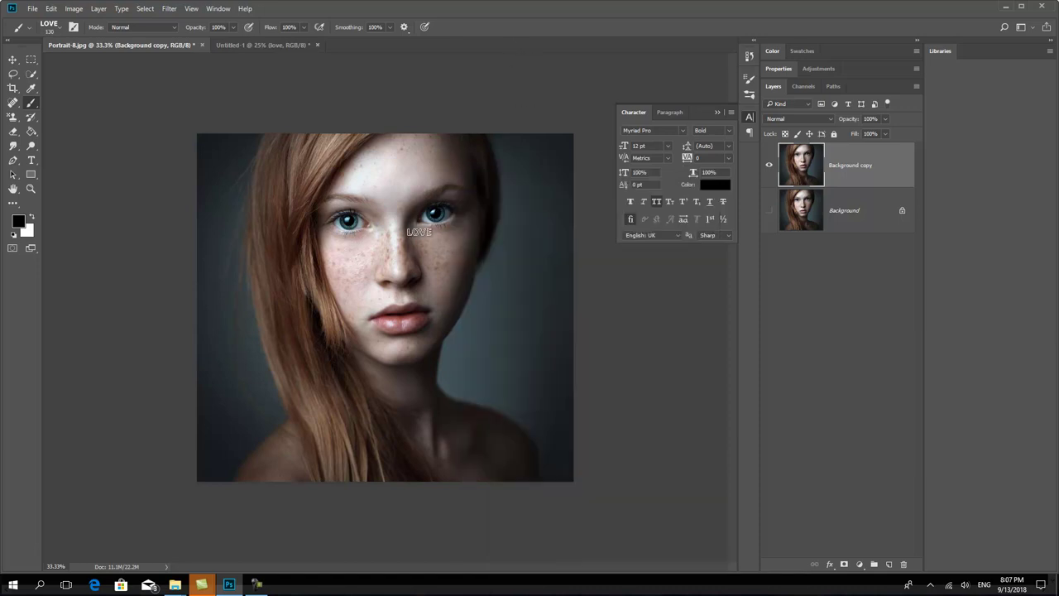
drag(431, 247, 485, 272)
key(ctrl+z)
- Enable Shape Dynamics with Size Jitter 69%, Minimum Diameter 75%, Angle Jitter 3%
click(74, 28)
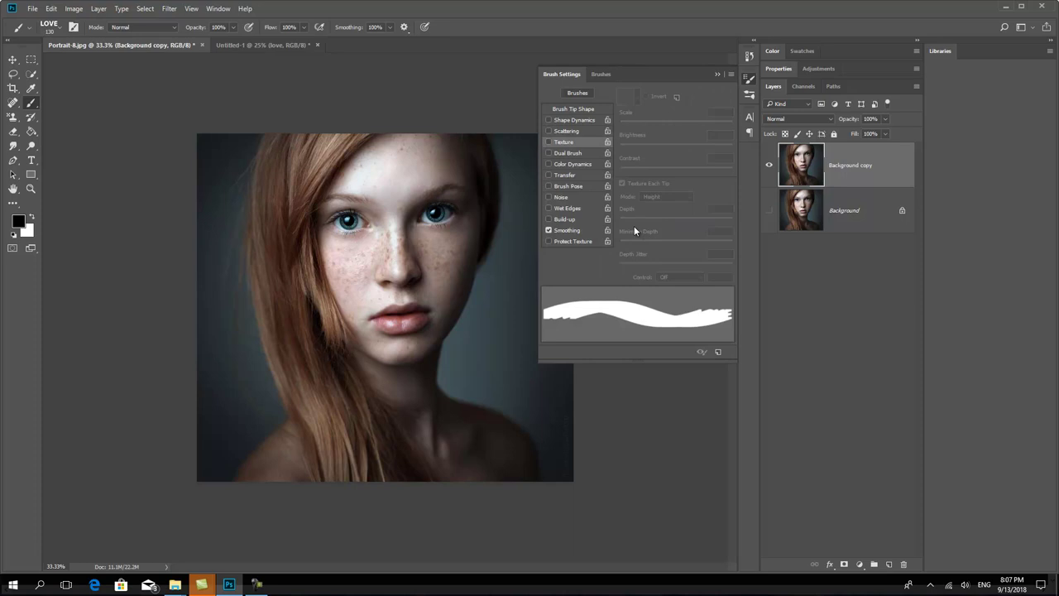
click(574, 120)
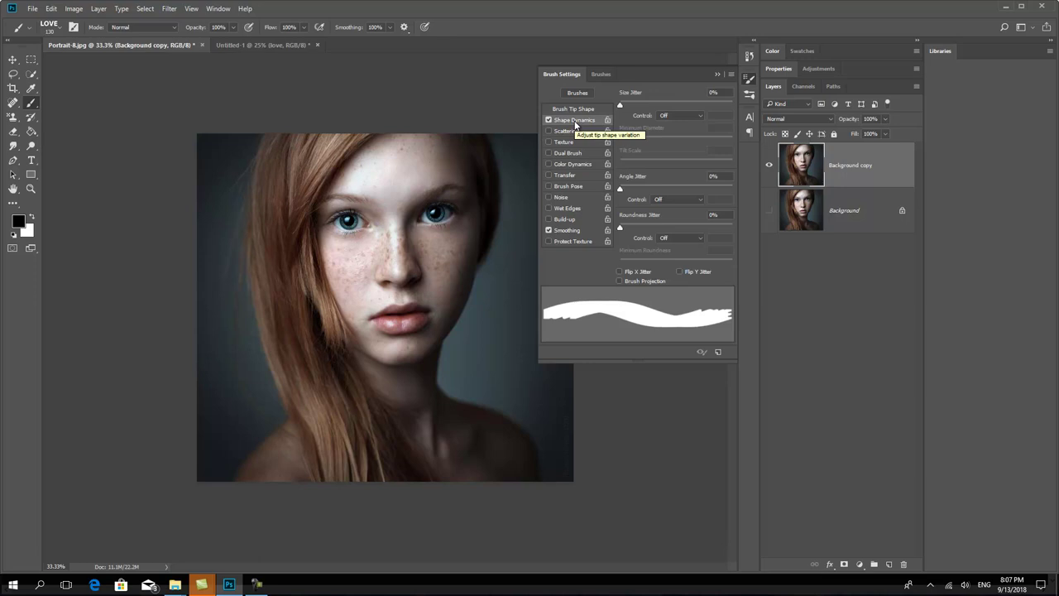
drag(620, 106, 696, 108)
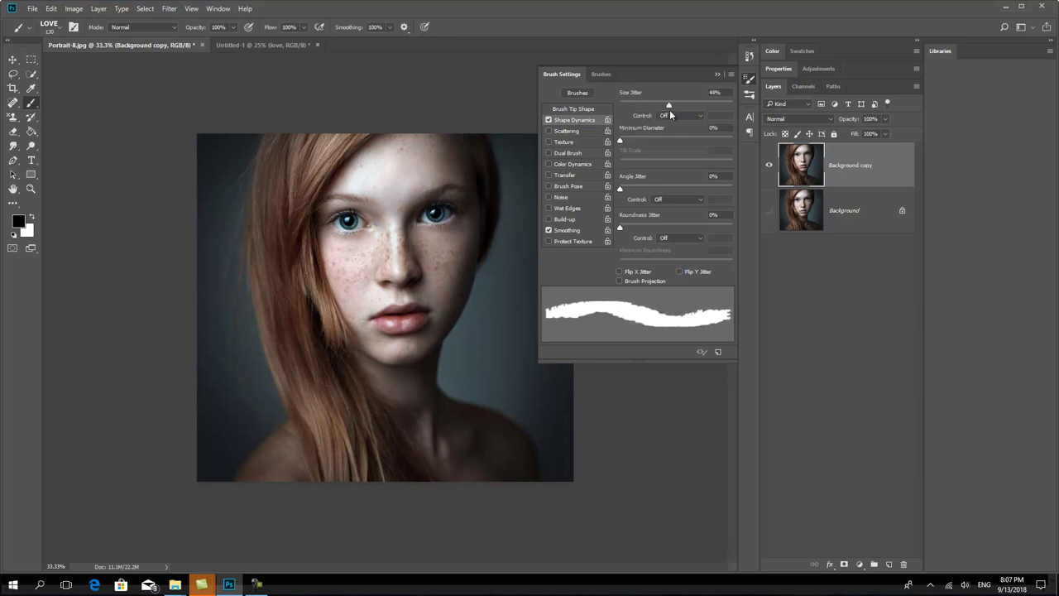
drag(622, 141, 705, 140)
mouse_move(620, 189)
mouse_down()
mouse_move(633, 191)
mouse_move(623, 190)
mouse_up()
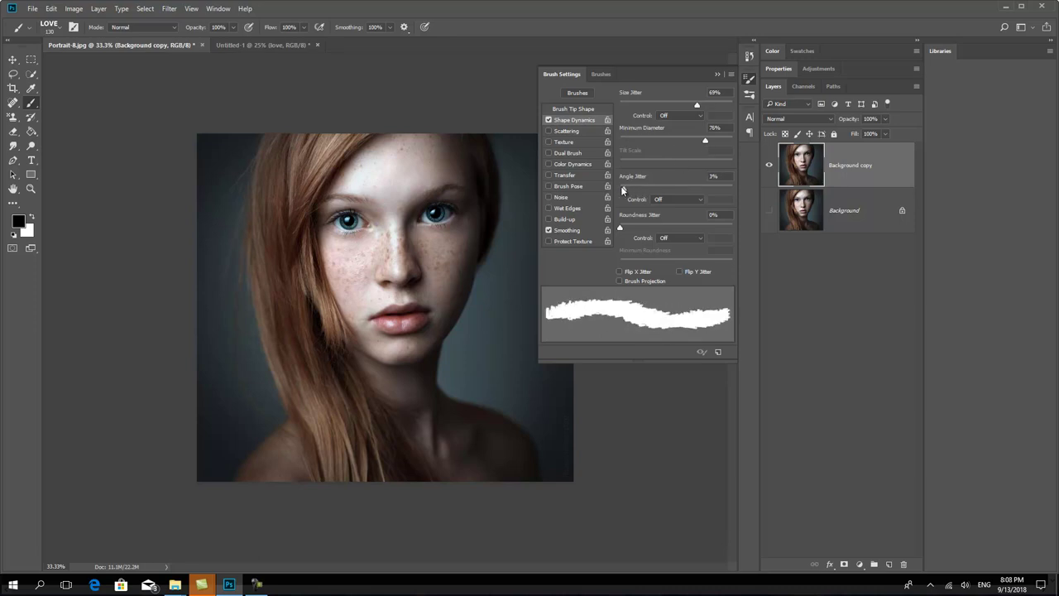
- Enable Scattering on both axes with Count 1 and 43% Count Jitter, then test and undo
click(583, 131)
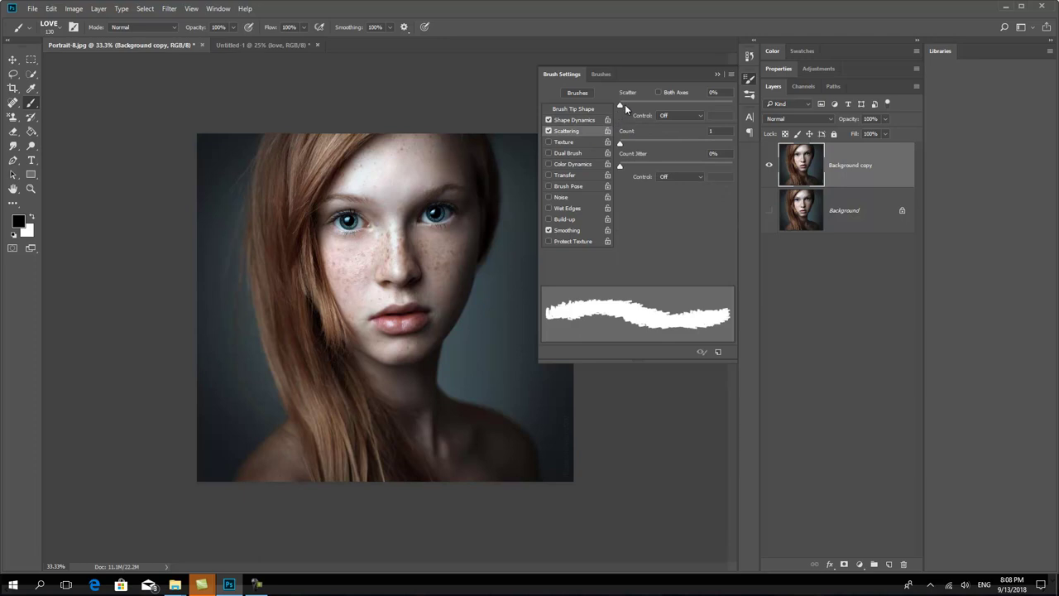
click(659, 91)
drag(619, 105, 697, 105)
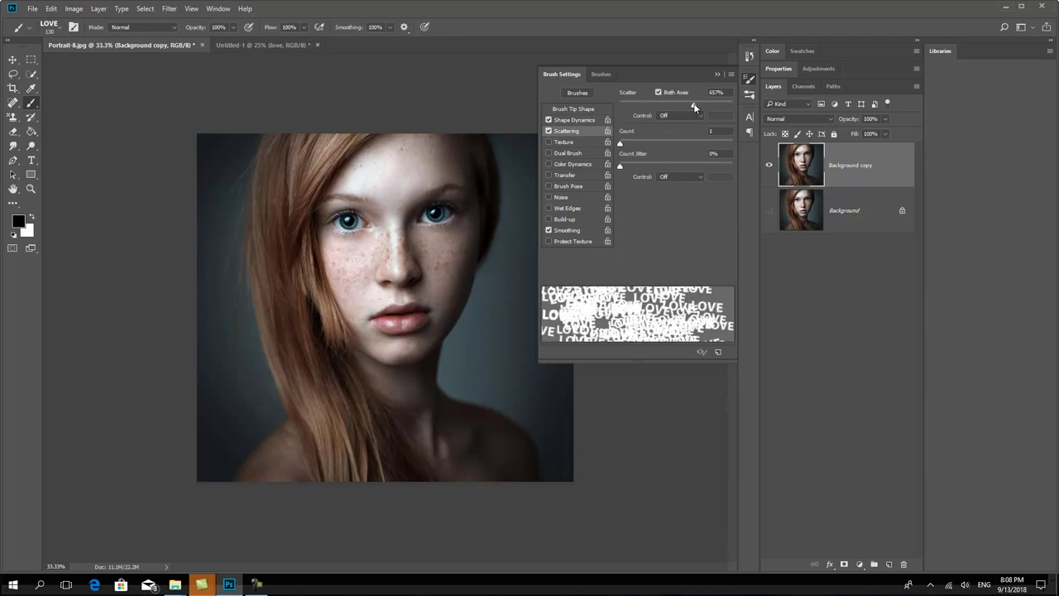
mouse_move(633, 142)
mouse_down()
mouse_move(619, 142)
mouse_move(626, 167)
mouse_move(685, 168)
mouse_up()
drag(396, 238, 341, 326)
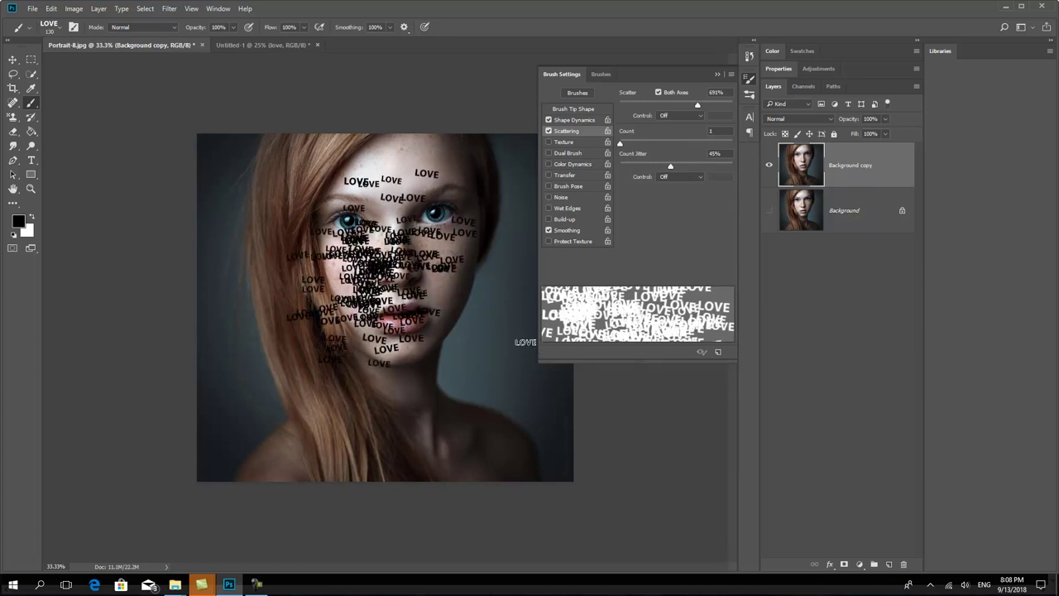
key(ctrl+z)
- Widen the scatter to 1000% keeping Count at 1, then test-paint and undo
drag(695, 106, 741, 105)
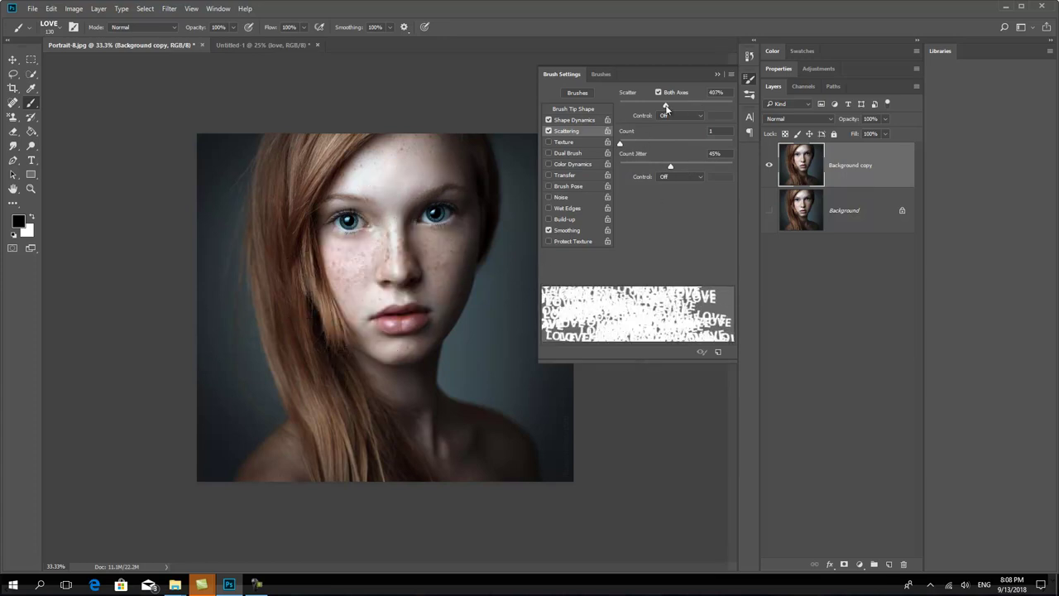
mouse_move(619, 143)
mouse_down()
mouse_move(681, 138)
mouse_move(583, 157)
mouse_up()
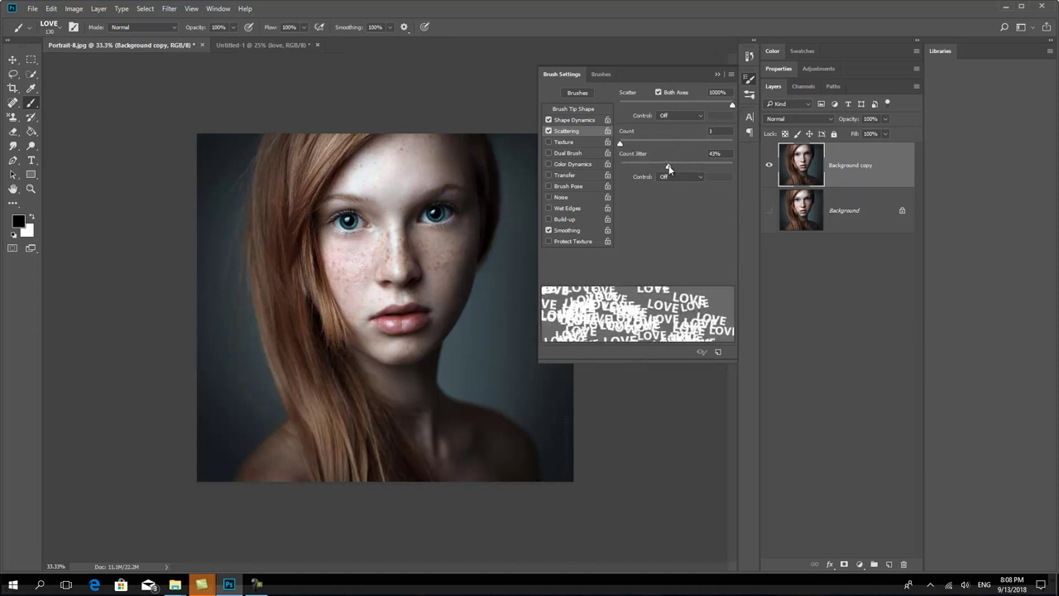
drag(377, 216, 334, 410)
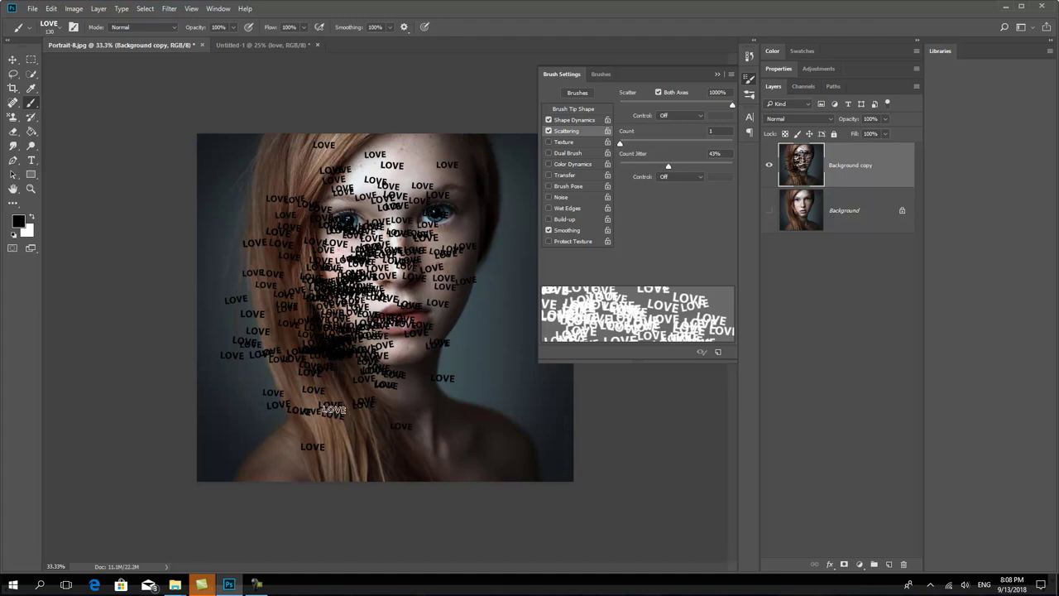
key(ctrl+z)
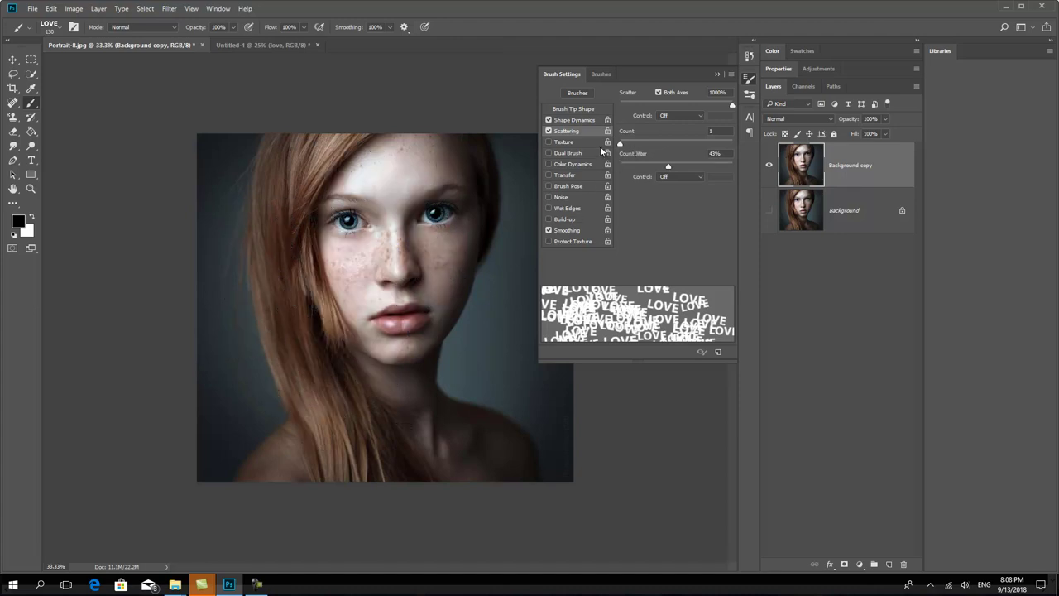
- Raise Angle Jitter to 45% and test-paint over hair and face, then undo
click(580, 120)
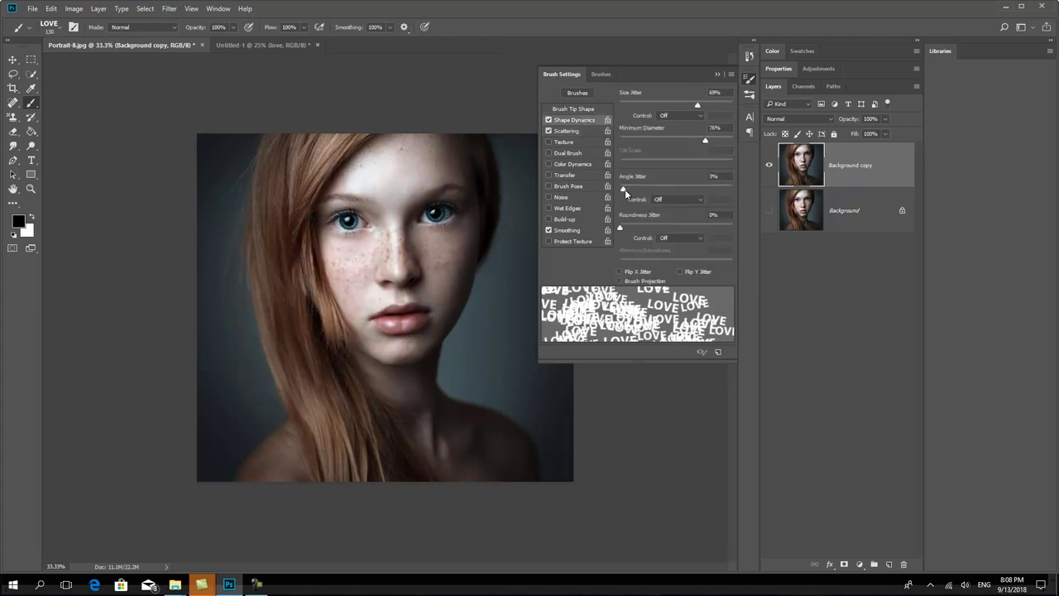
drag(623, 189, 670, 188)
drag(352, 216, 284, 354)
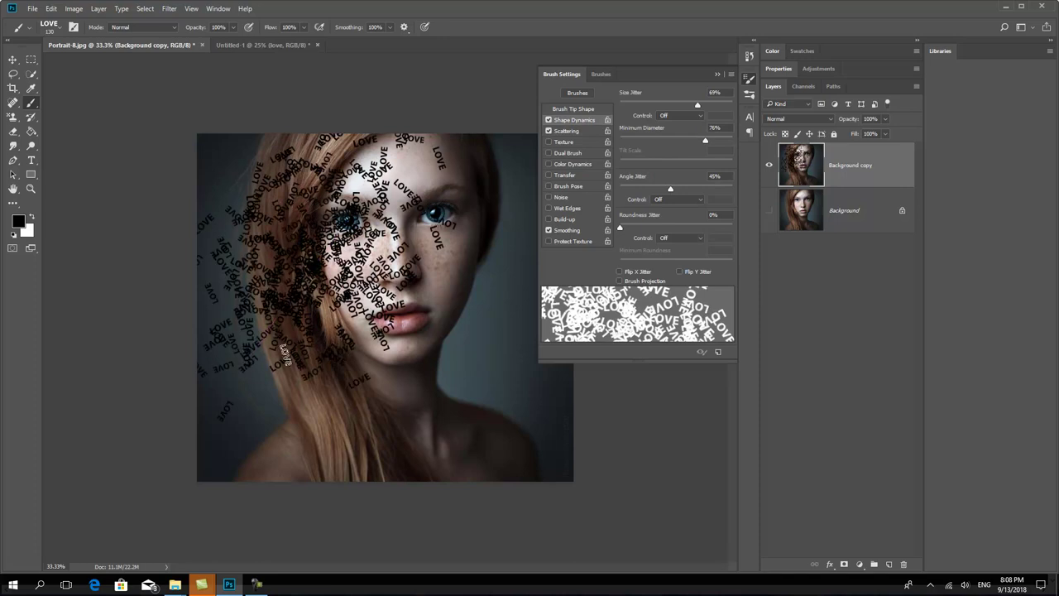
key(ctrl+z)
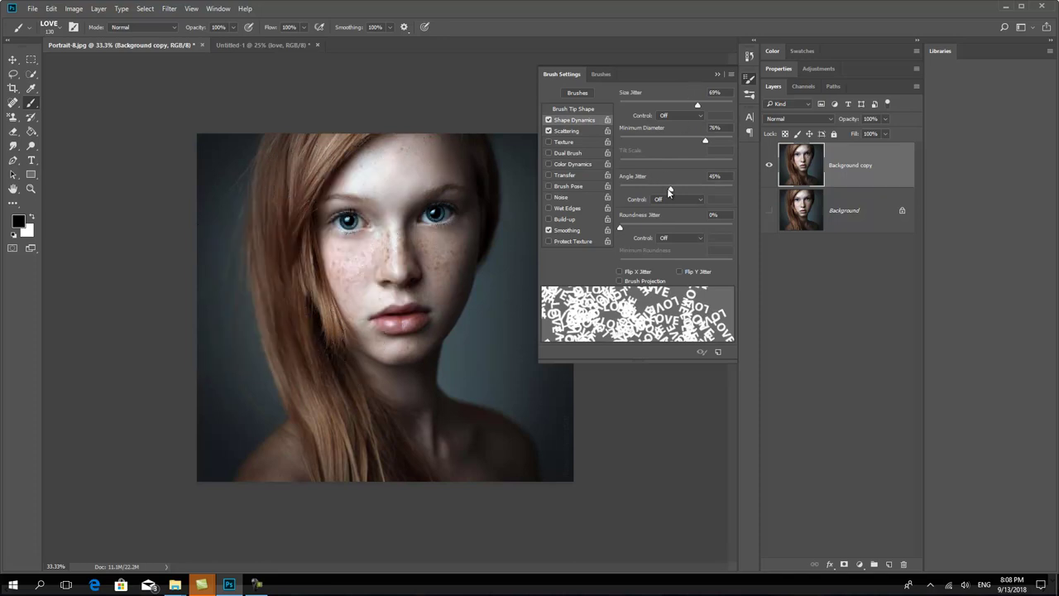
- Turn on Color Dynamics and test-paint LOVE stamps on the forehead, then undo
click(576, 164)
drag(453, 179, 394, 240)
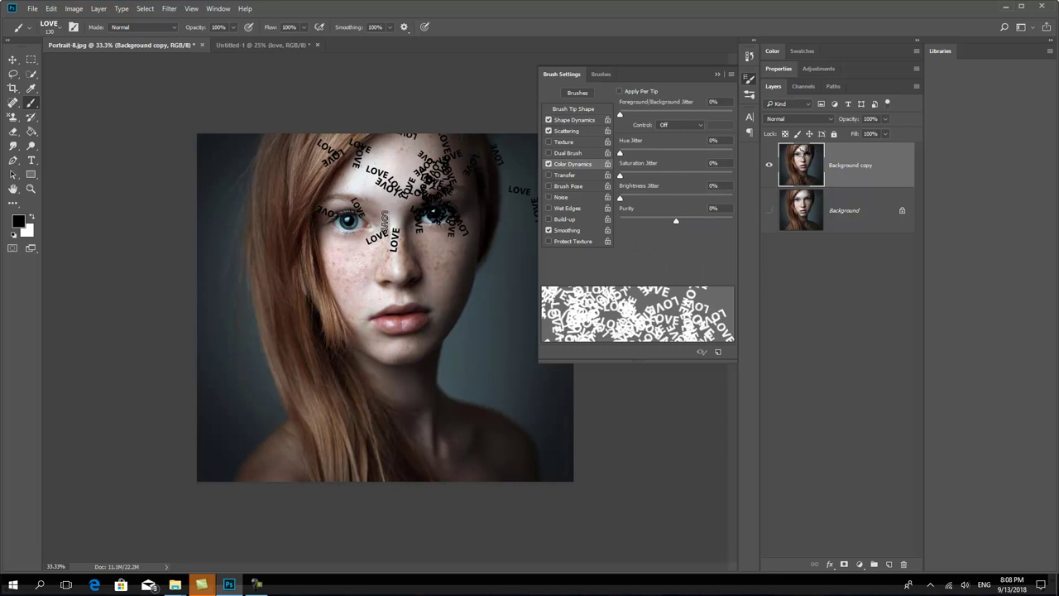
key(ctrl+z)
- Set the foreground colour to pure red (ff0000)
click(18, 223)
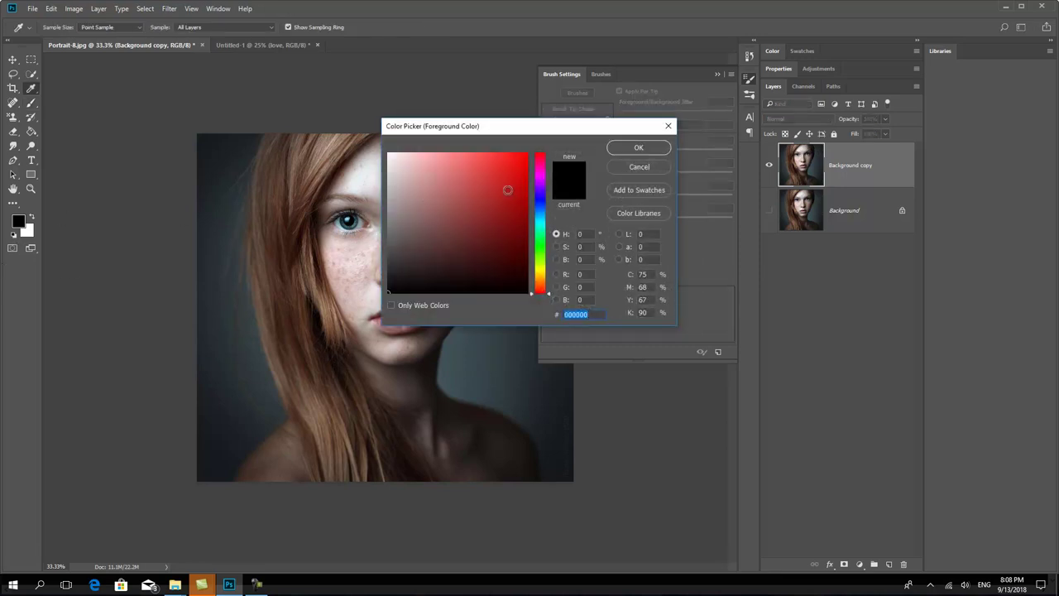
drag(507, 189, 524, 149)
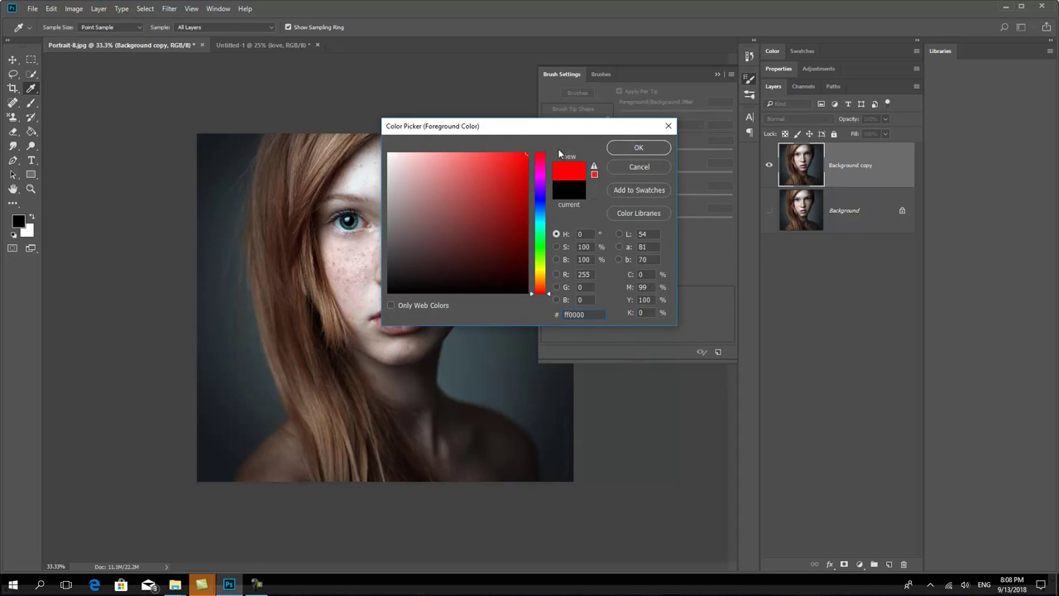
click(639, 148)
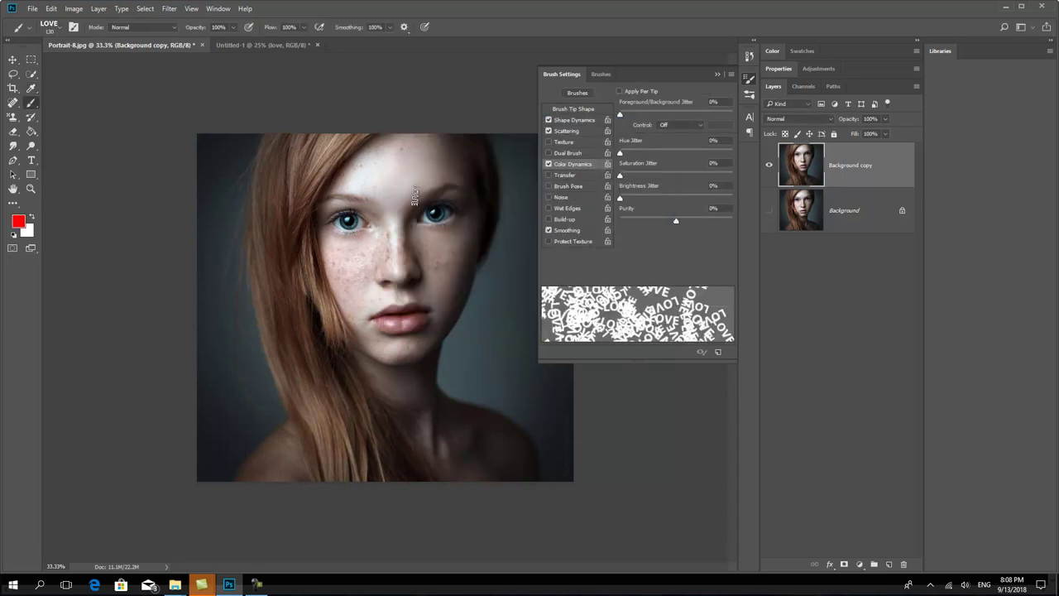
- Test-paint red stamps and undo, then set Foreground/Background Jitter 60% and Hue Jitter about 47%
drag(413, 198, 273, 330)
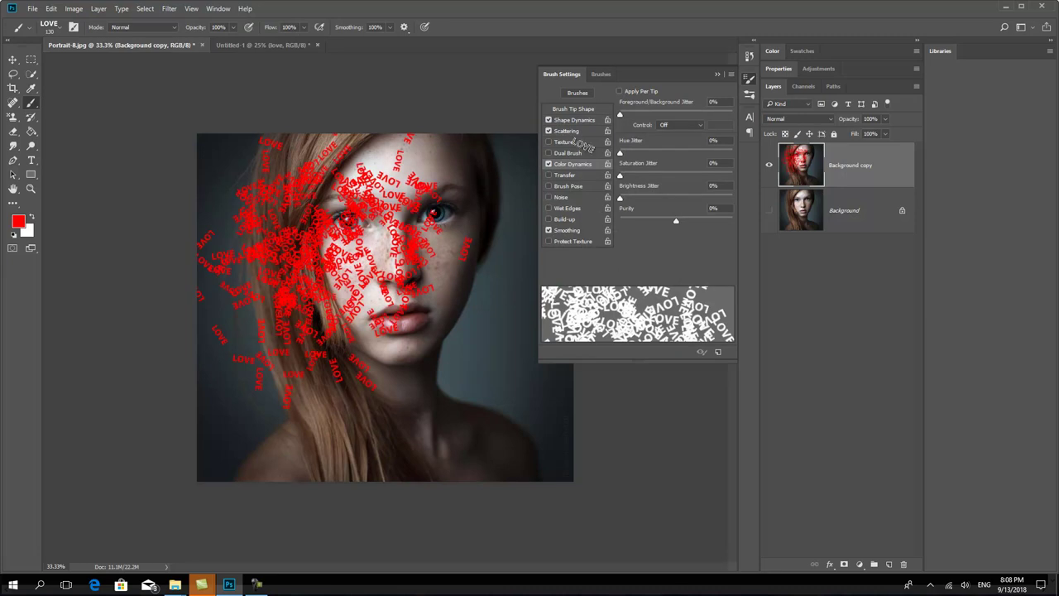
key(ctrl+z)
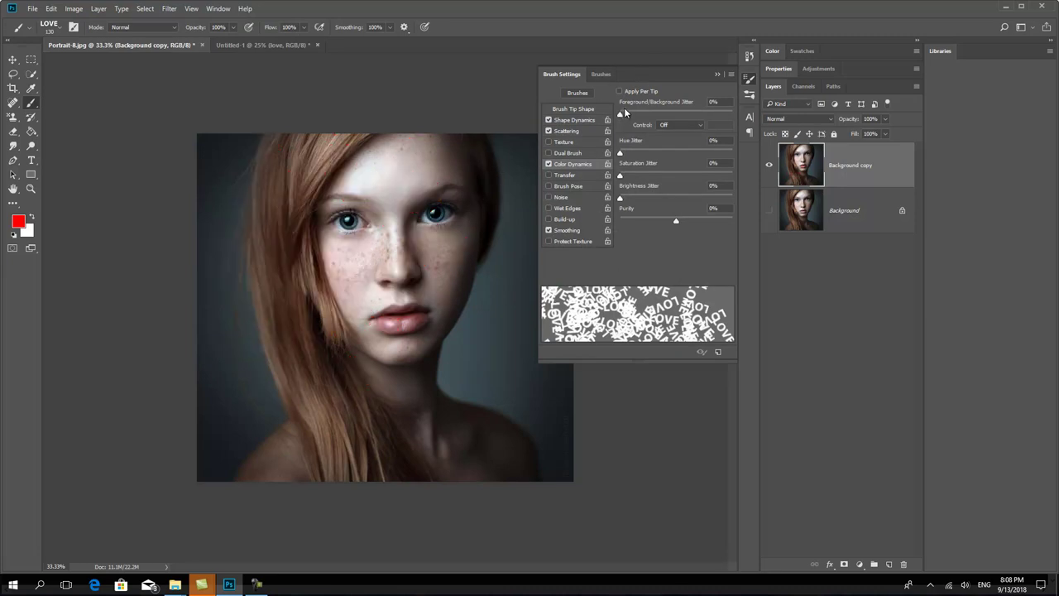
drag(622, 113, 688, 114)
mouse_move(620, 154)
mouse_down()
mouse_move(672, 155)
mouse_move(644, 198)
mouse_up()
- Set Brightness Jitter 22% and Hue Jitter 77%, and paint green and red test stamps
drag(463, 191, 347, 290)
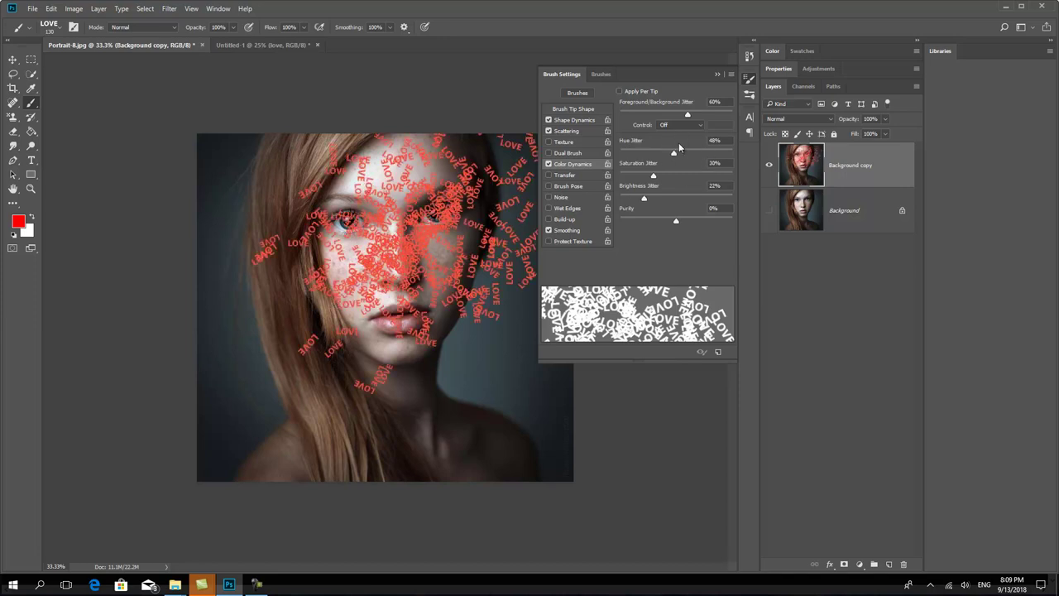
drag(675, 154, 705, 154)
mouse_move(445, 203)
mouse_down()
mouse_move(389, 211)
mouse_move(331, 314)
mouse_move(319, 364)
mouse_up()
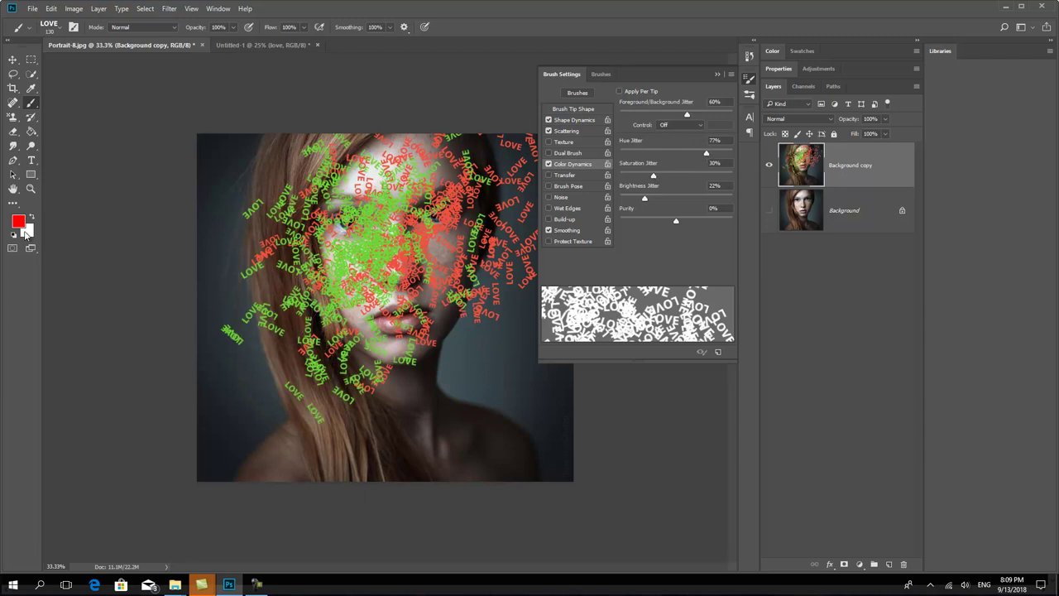
- Make the background colour yellow, paint test stamps, and enable Apply Per Tip
click(26, 231)
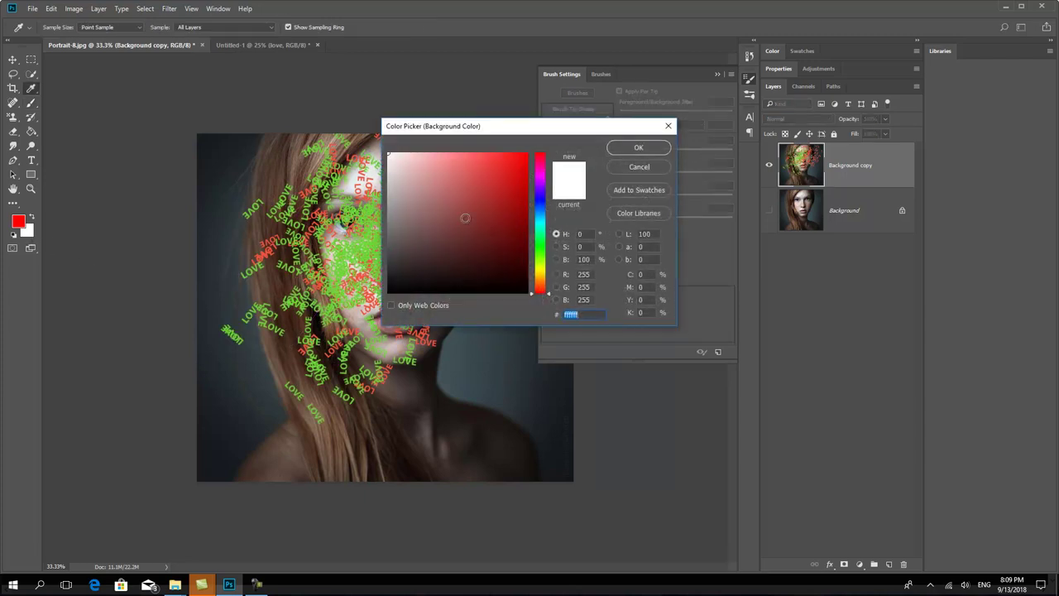
click(544, 206)
click(638, 147)
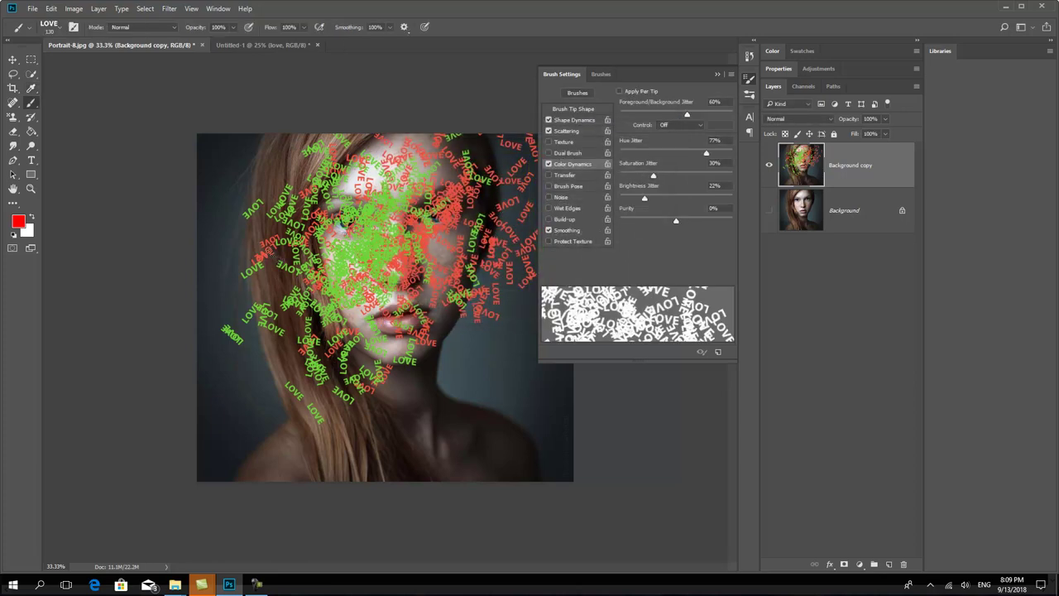
click(28, 231)
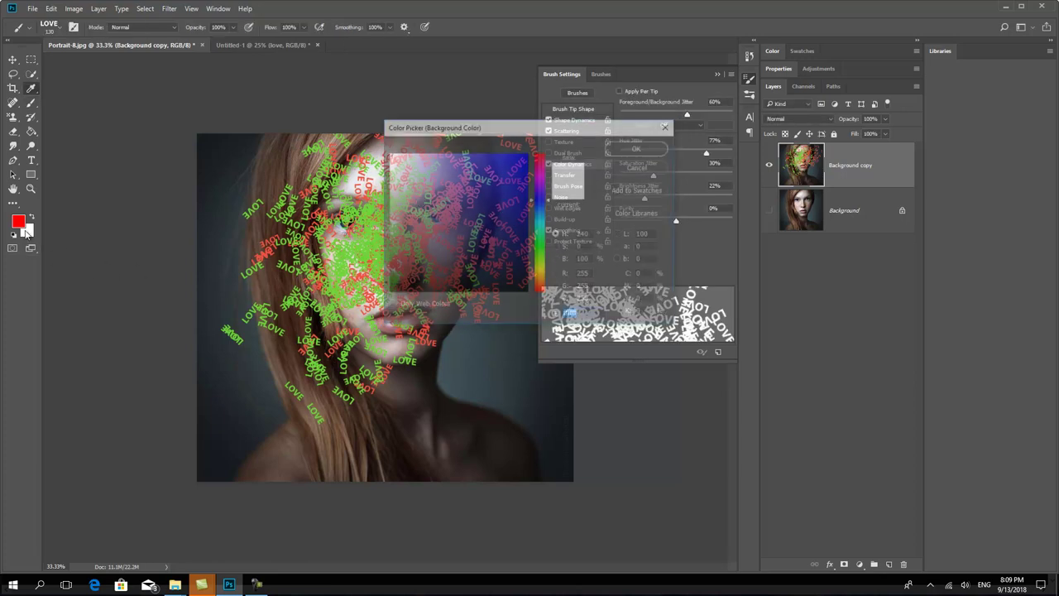
click(545, 270)
click(638, 147)
mouse_move(397, 222)
mouse_down()
mouse_move(286, 233)
mouse_move(302, 289)
mouse_move(480, 169)
mouse_move(294, 329)
mouse_move(397, 222)
mouse_up()
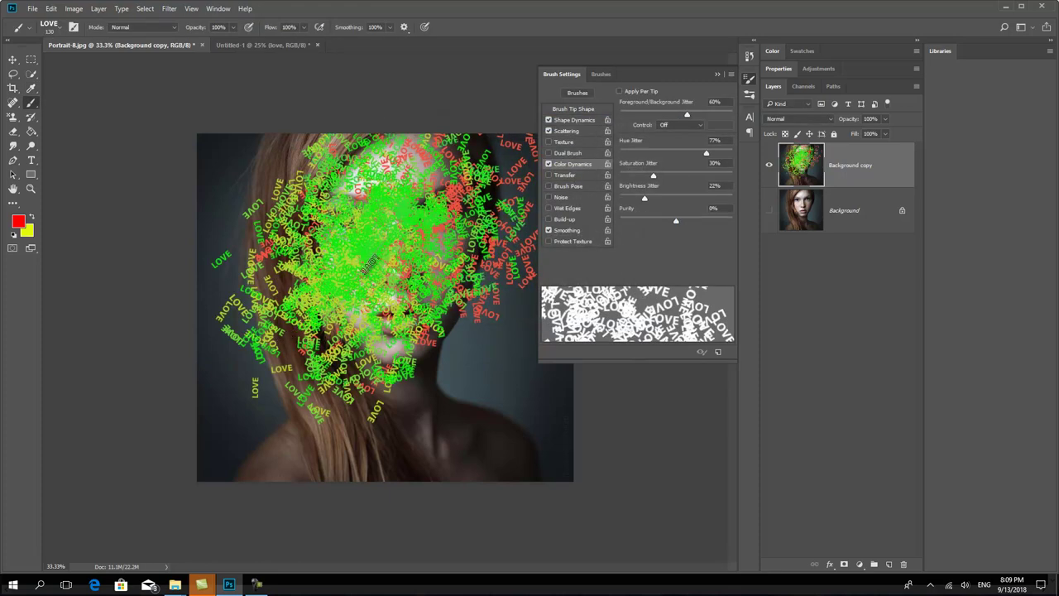
click(633, 91)
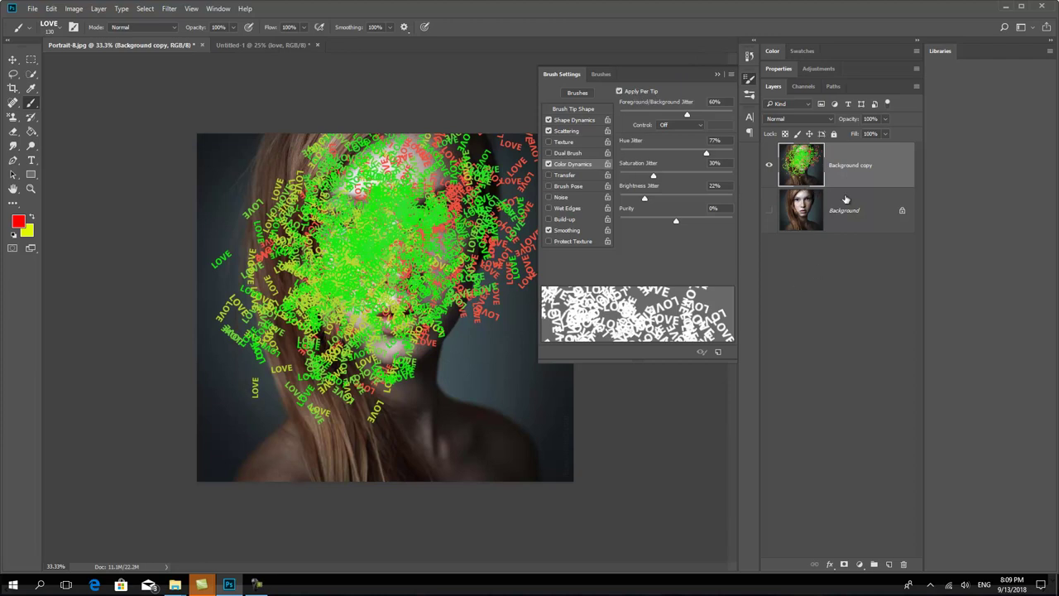
- Test-paint a fresh Background copy and delete it, turn off Apply Per Tip, and add Layer 1
drag(860, 166, 903, 563)
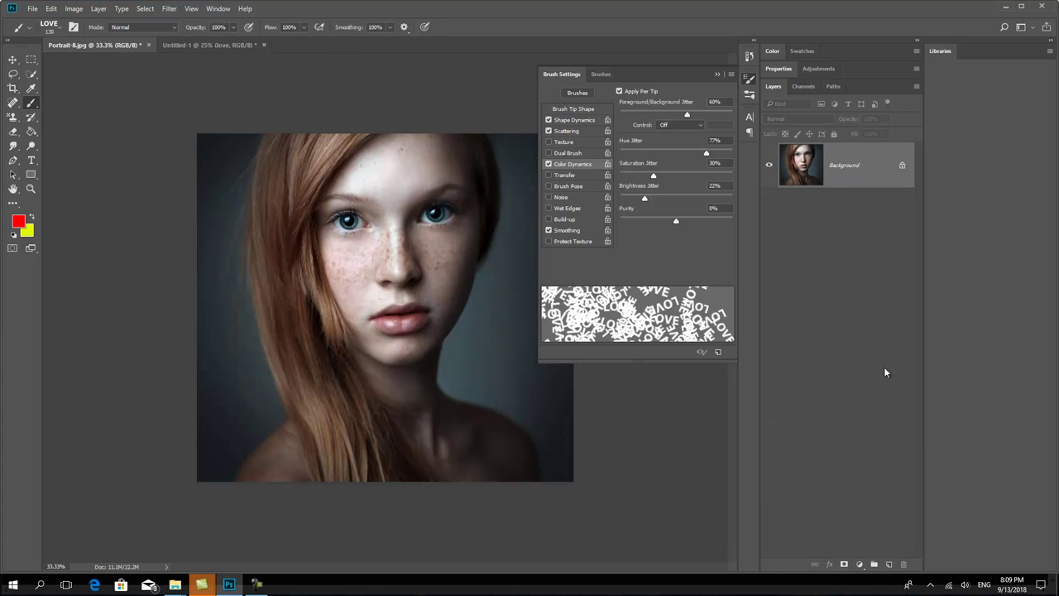
drag(850, 181, 888, 563)
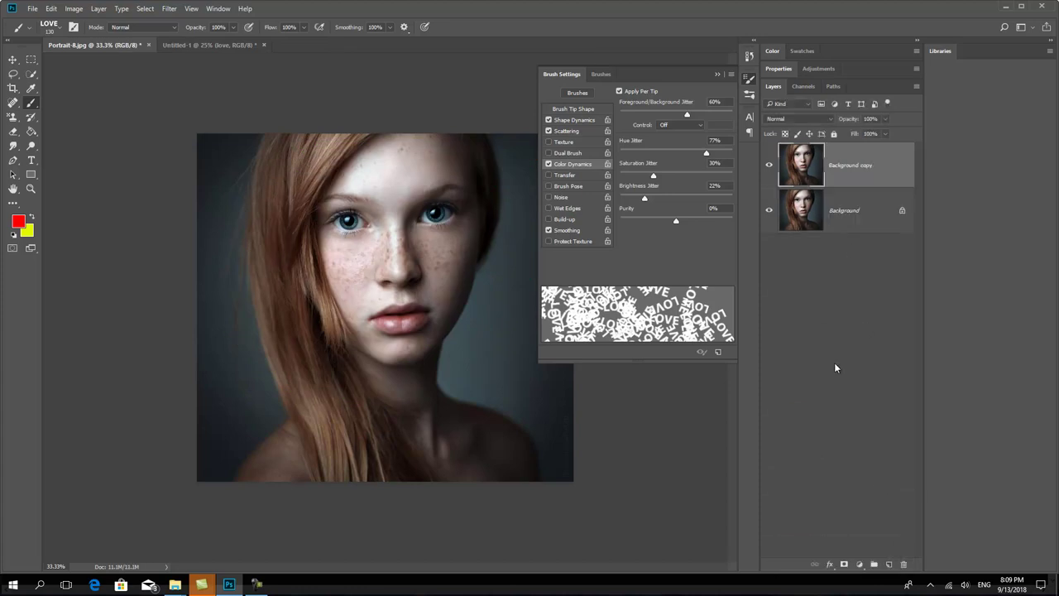
mouse_move(378, 172)
mouse_down()
mouse_move(308, 308)
mouse_move(479, 476)
mouse_up()
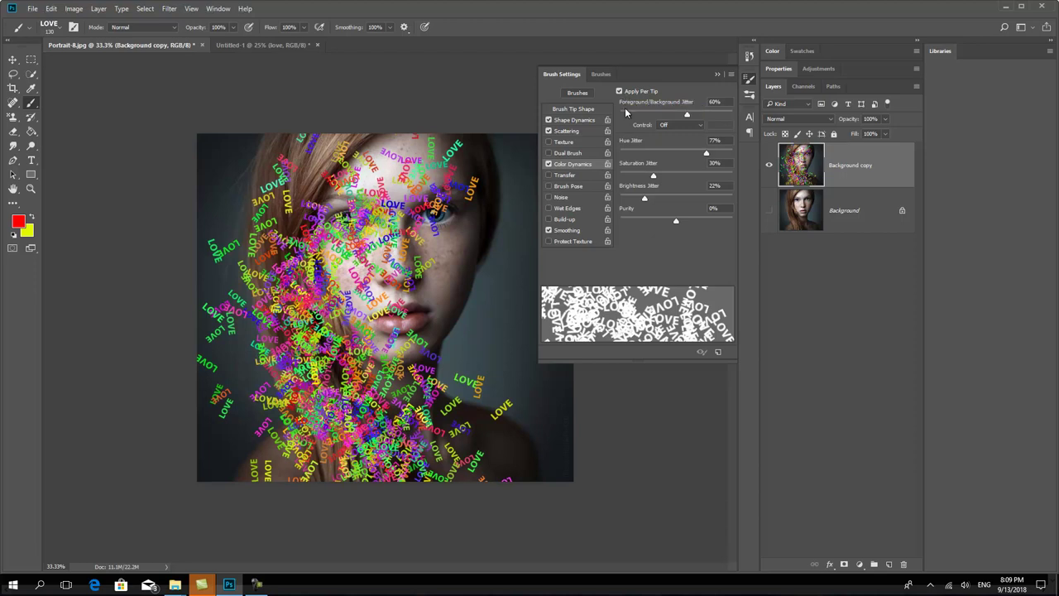
key(Delete)
click(619, 91)
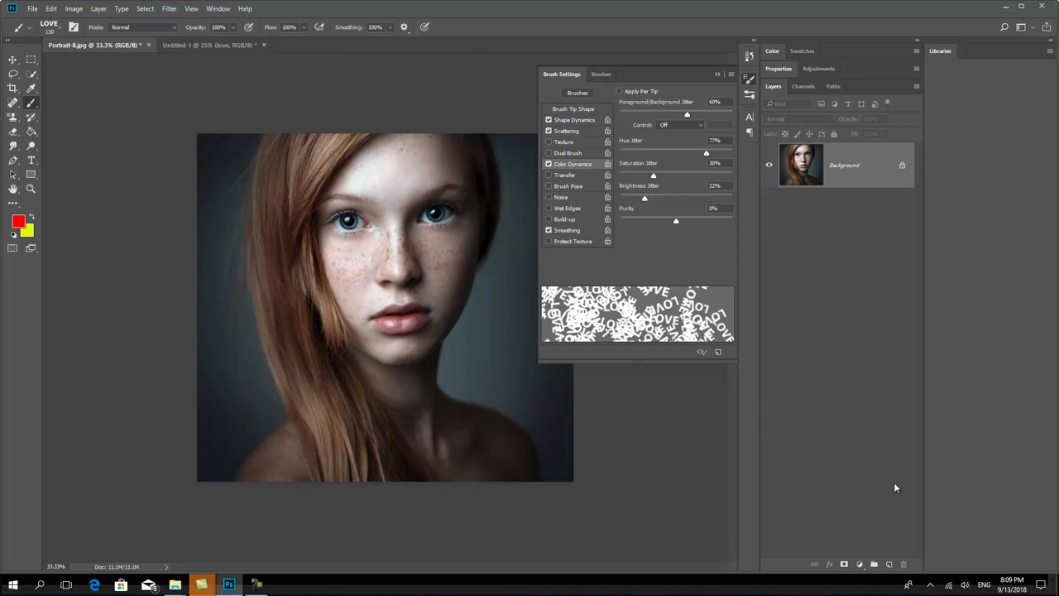
click(888, 563)
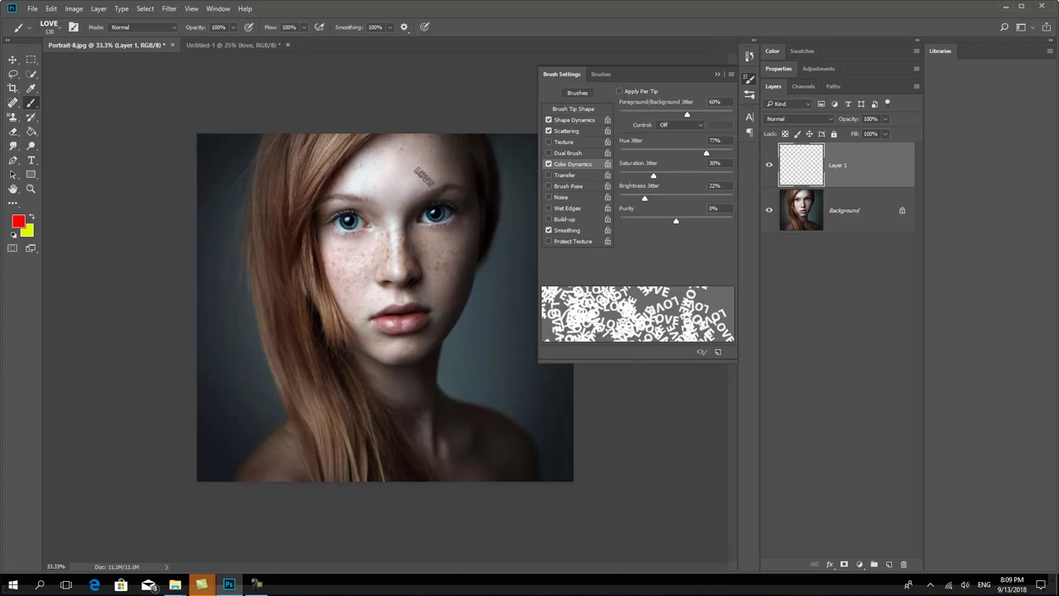
- Paint yellow and pink LOVE stamps across the face on Layer 1, re-enable Apply Per Tip, add Layer 2
drag(404, 173, 281, 215)
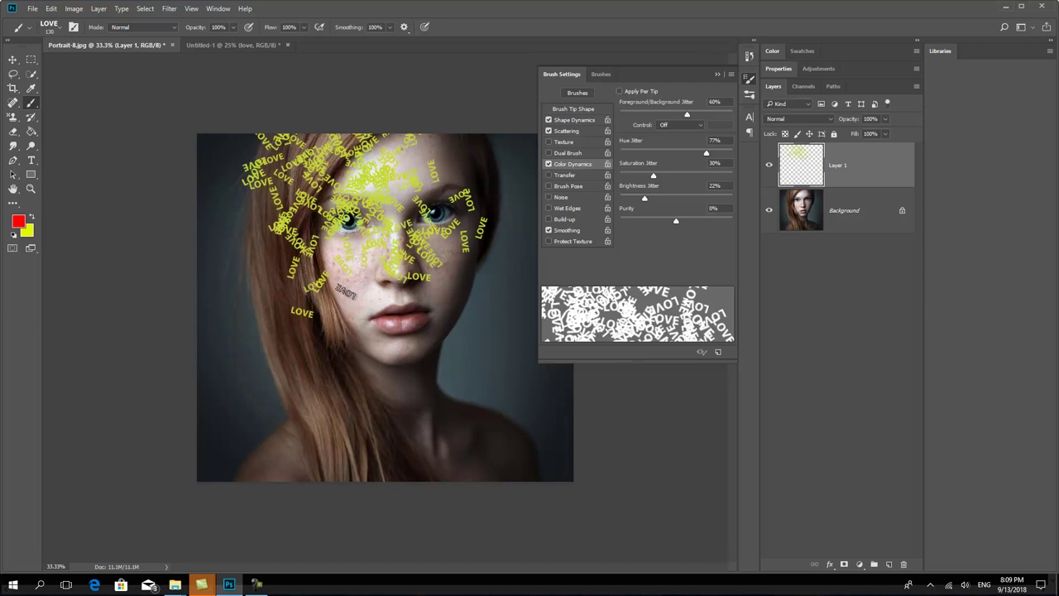
mouse_move(414, 198)
mouse_down()
mouse_move(389, 199)
mouse_move(347, 228)
mouse_move(331, 266)
mouse_up()
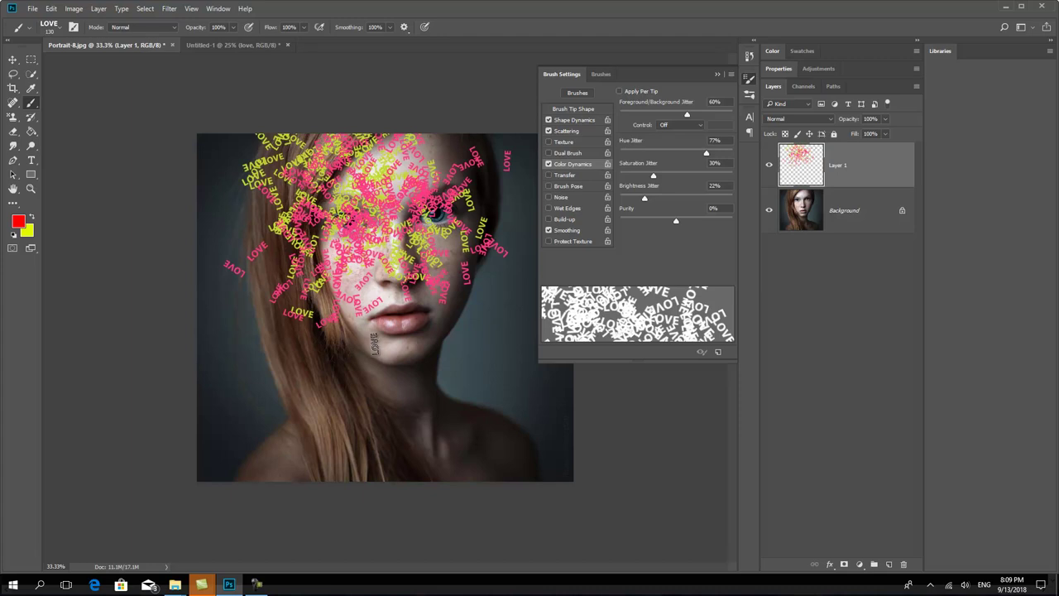
mouse_move(430, 293)
mouse_down()
mouse_move(370, 294)
mouse_move(372, 248)
mouse_move(281, 273)
mouse_move(322, 301)
mouse_up()
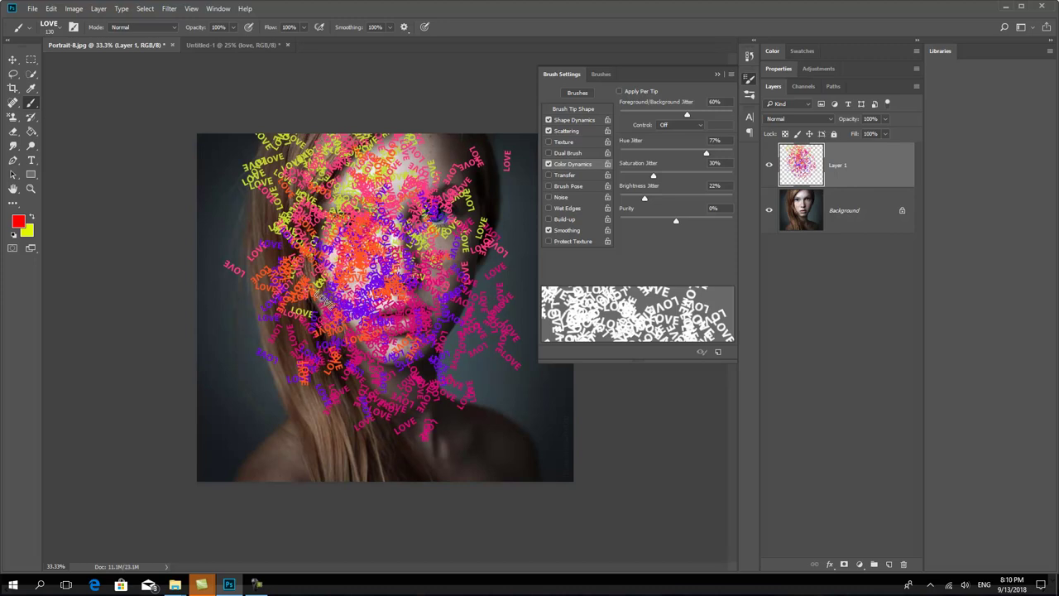
click(627, 95)
click(889, 564)
- Hide Layer 1, try colourful LOVE strokes on Layer 2, then undo them
click(769, 210)
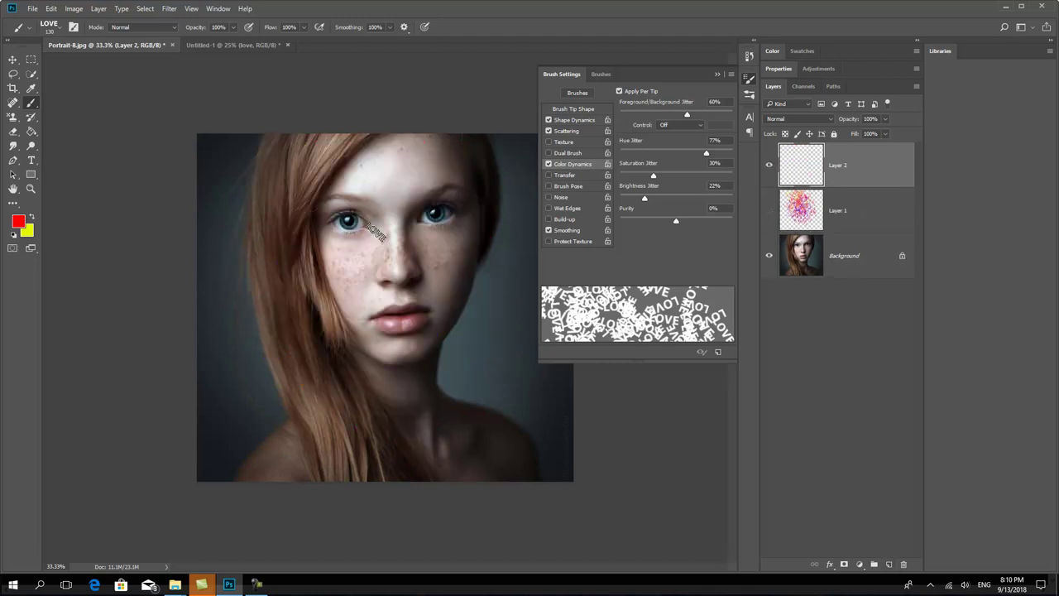
mouse_move(381, 186)
mouse_down()
mouse_move(339, 222)
mouse_move(463, 496)
mouse_move(546, 485)
mouse_up()
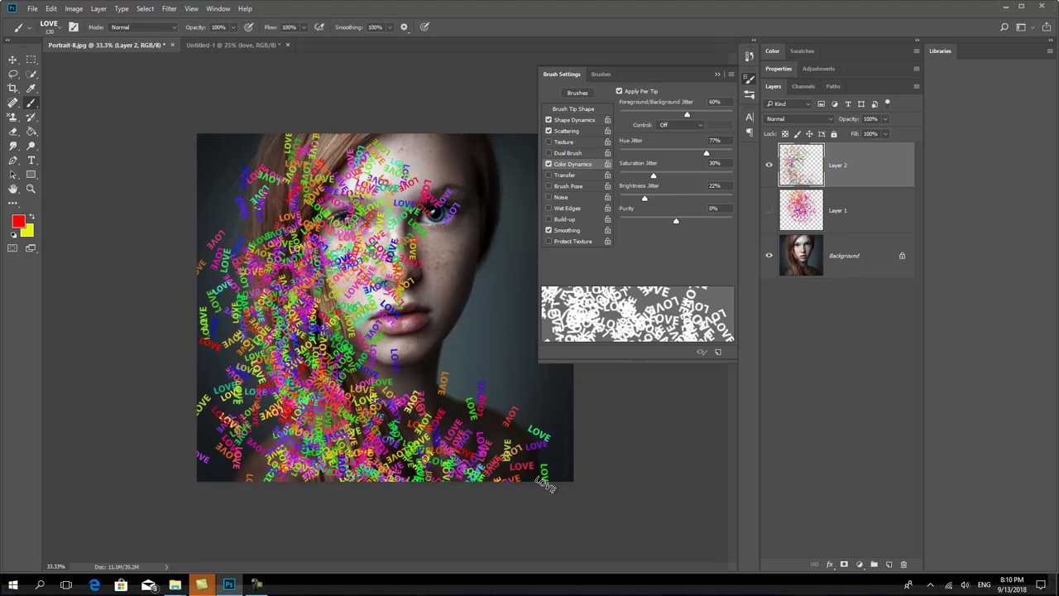
drag(280, 128, 229, 227)
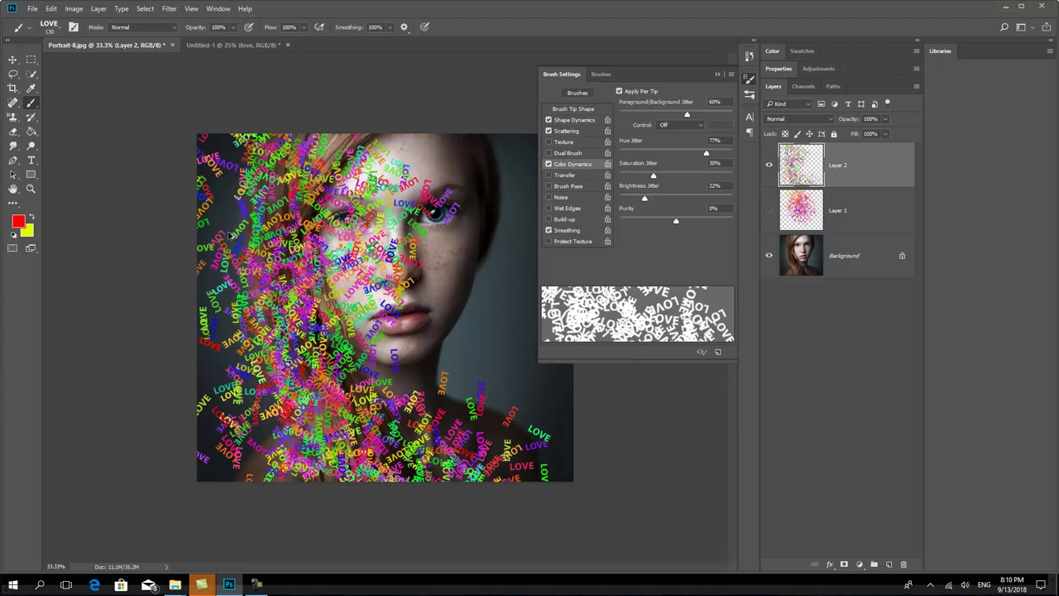
key(ctrl+alt+z)
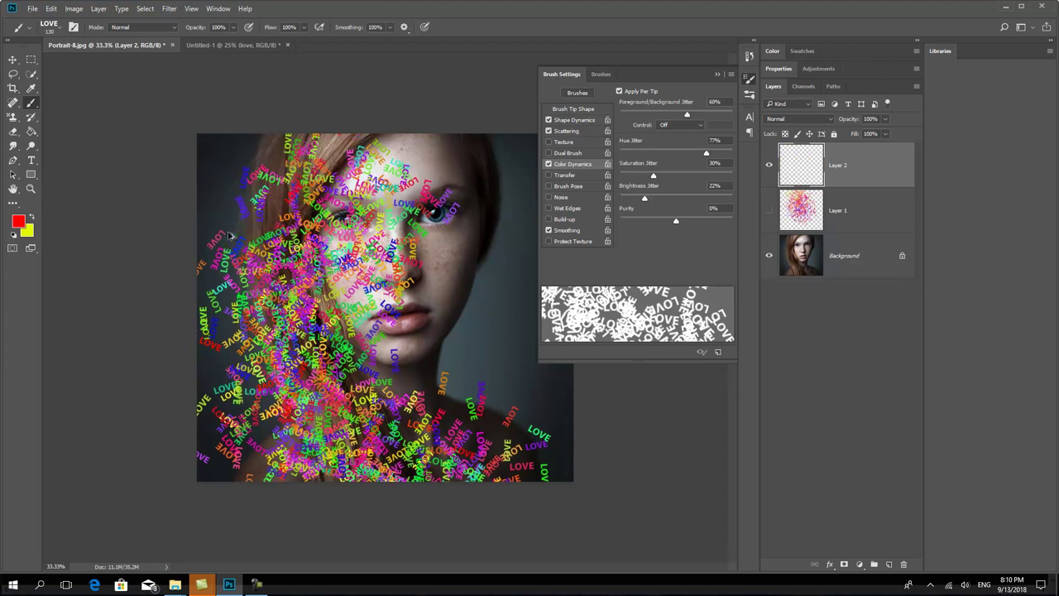
key(ctrl+alt+z)
key(ctrl+alt+z)
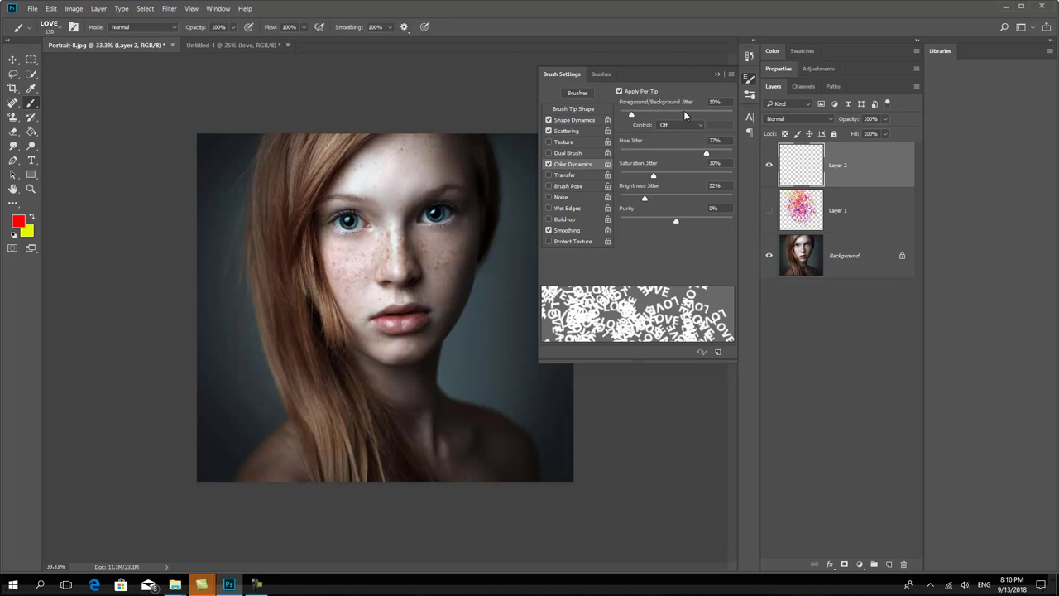
- Scatter colourful LOVE dabs over hair and face, then orange-red dabs at 8% Hue Jitter
mouse_move(286, 203)
mouse_down()
mouse_move(263, 284)
mouse_move(306, 397)
mouse_up()
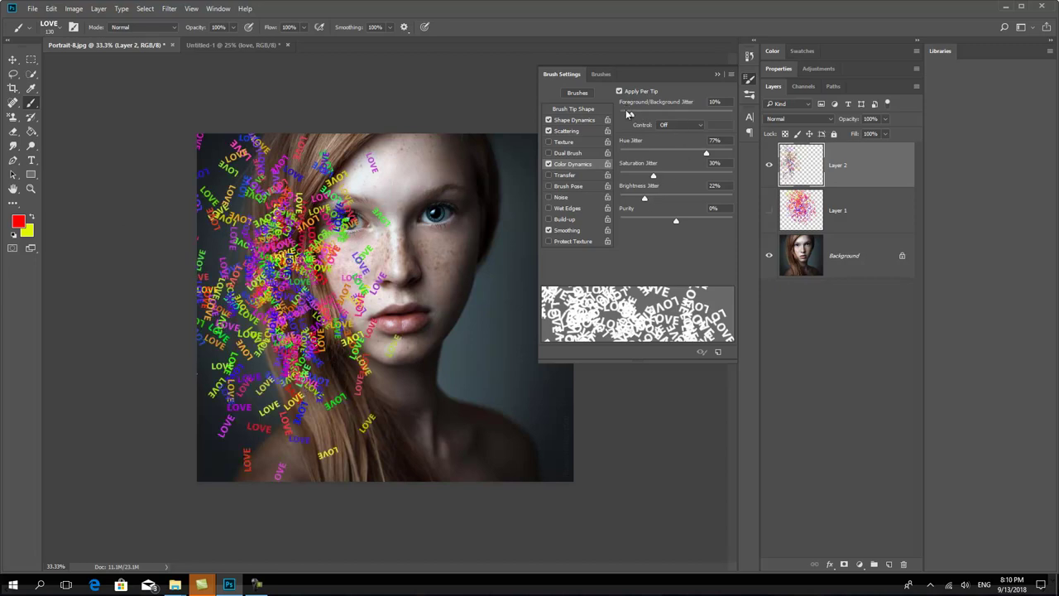
drag(504, 124, 374, 344)
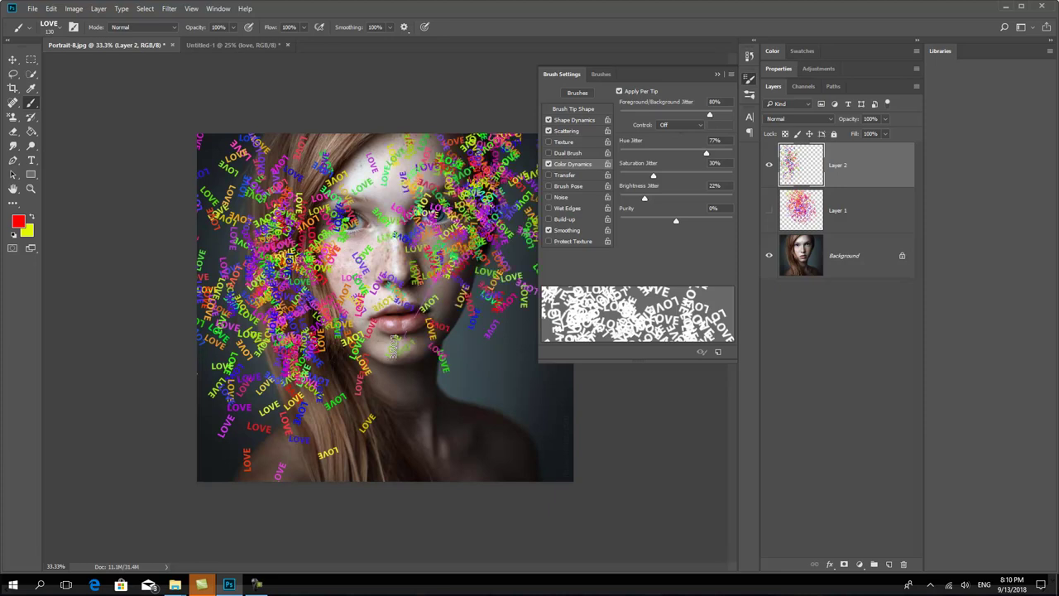
drag(374, 201, 318, 290)
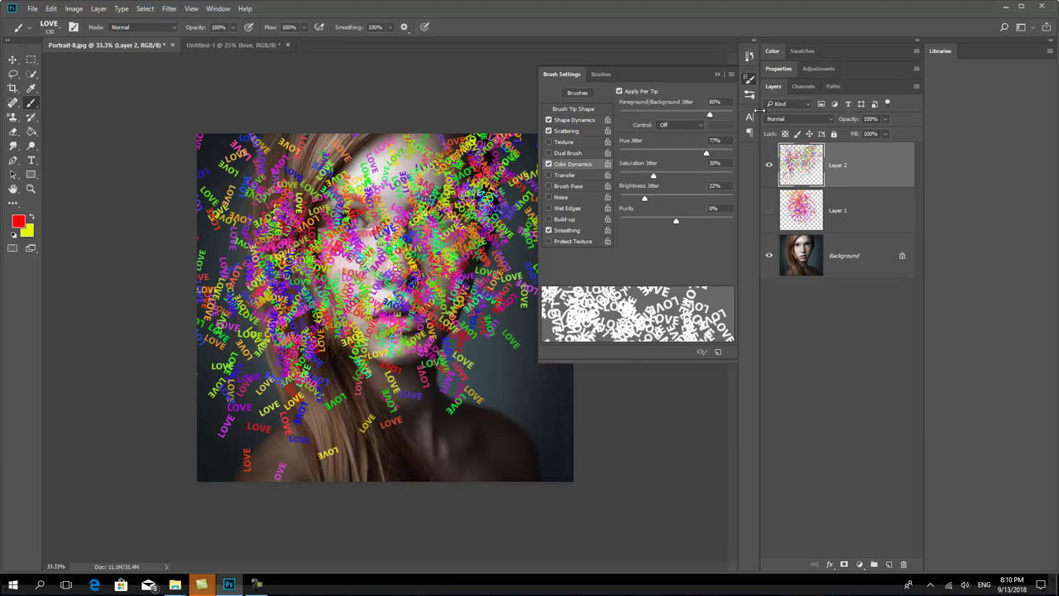
drag(705, 154, 628, 155)
drag(414, 191, 352, 248)
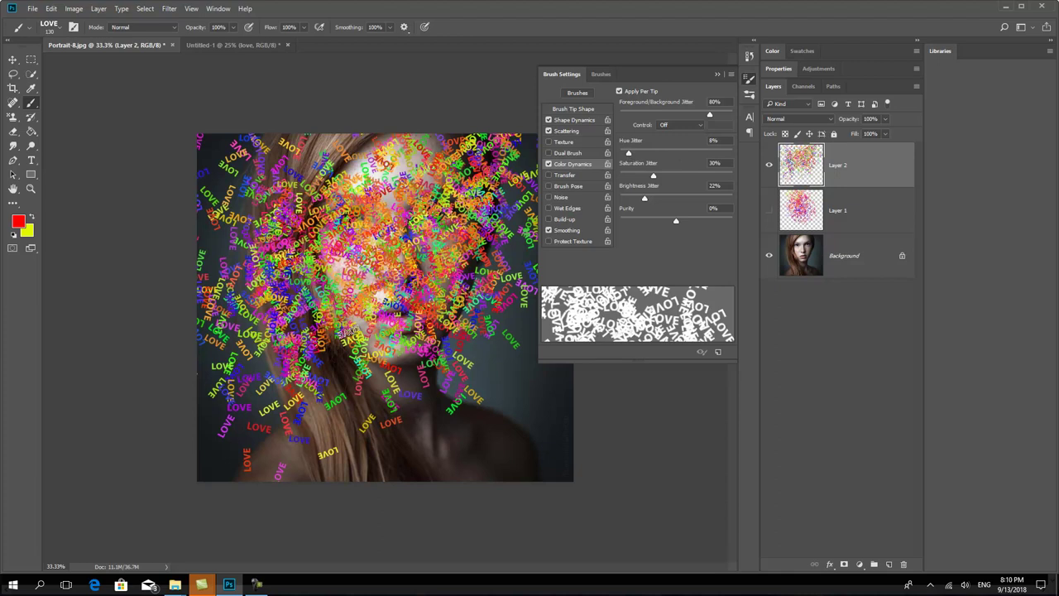
- On a new layer with Layer 2 hidden, paint warm-toned LOVE dabs across face and hair
click(888, 564)
click(768, 210)
mouse_move(372, 248)
mouse_down()
mouse_move(302, 376)
mouse_move(348, 467)
mouse_up()
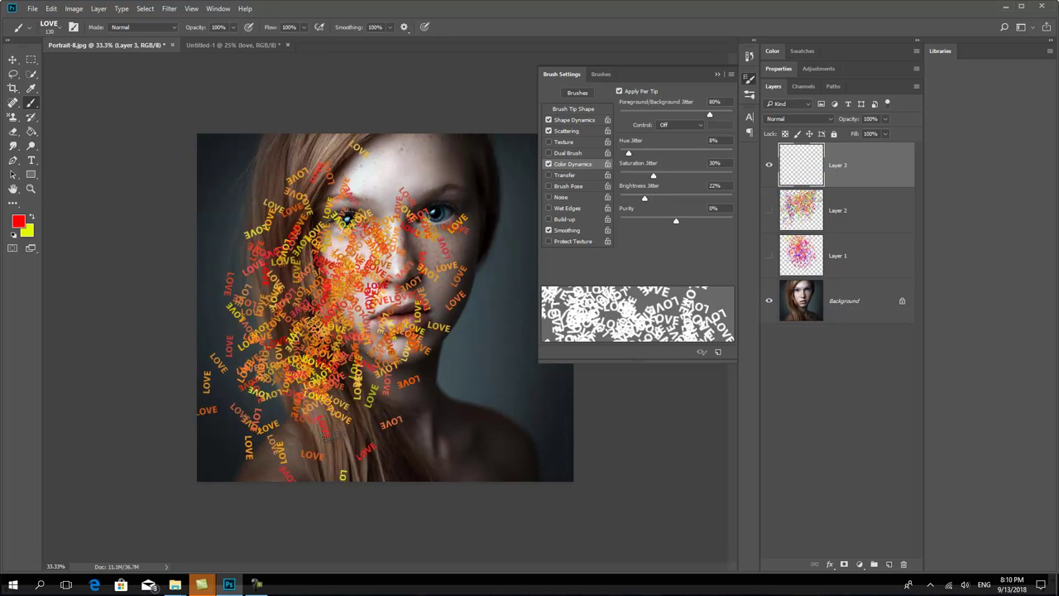
- Add Layer 4, hide Layer 3 and raise Hue Jitter to 66%
click(889, 564)
click(769, 210)
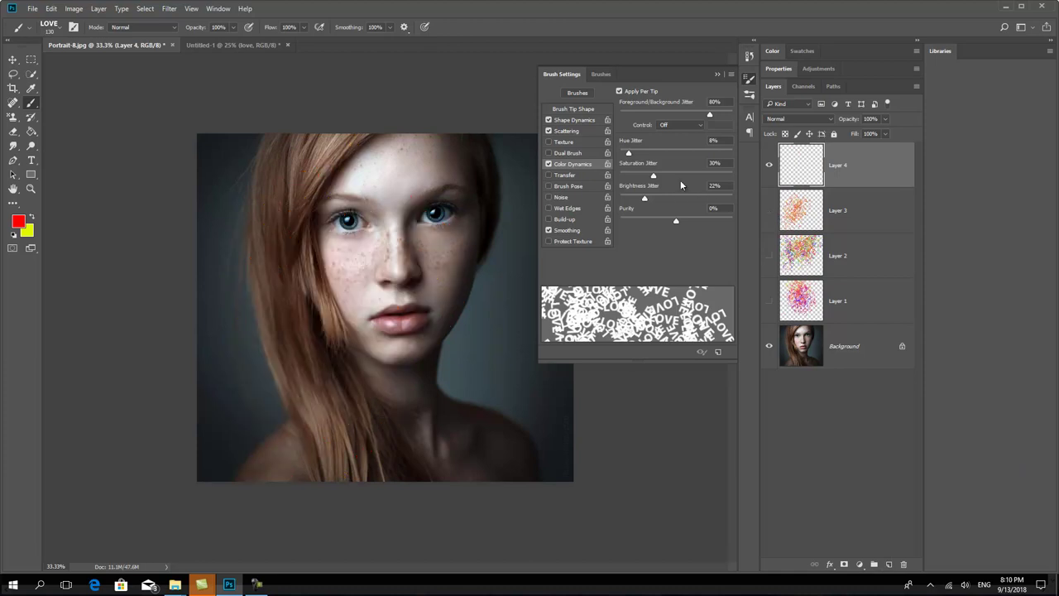
drag(630, 154, 694, 153)
- Paint multicolour LOVE over face, hair, chin and right side, then undo it all
drag(395, 226, 292, 395)
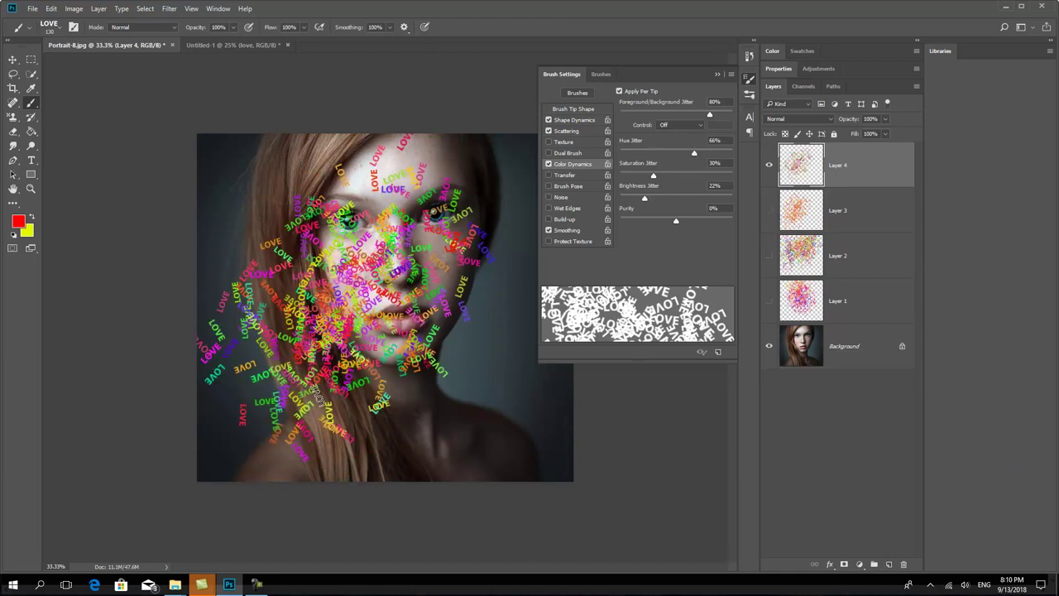
drag(445, 391, 375, 455)
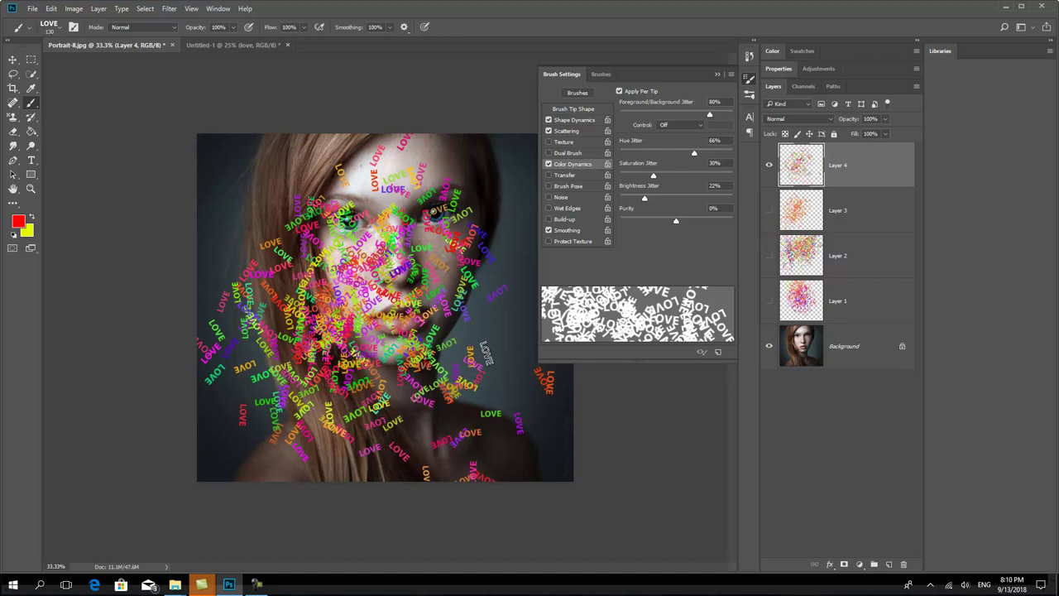
drag(480, 362, 451, 190)
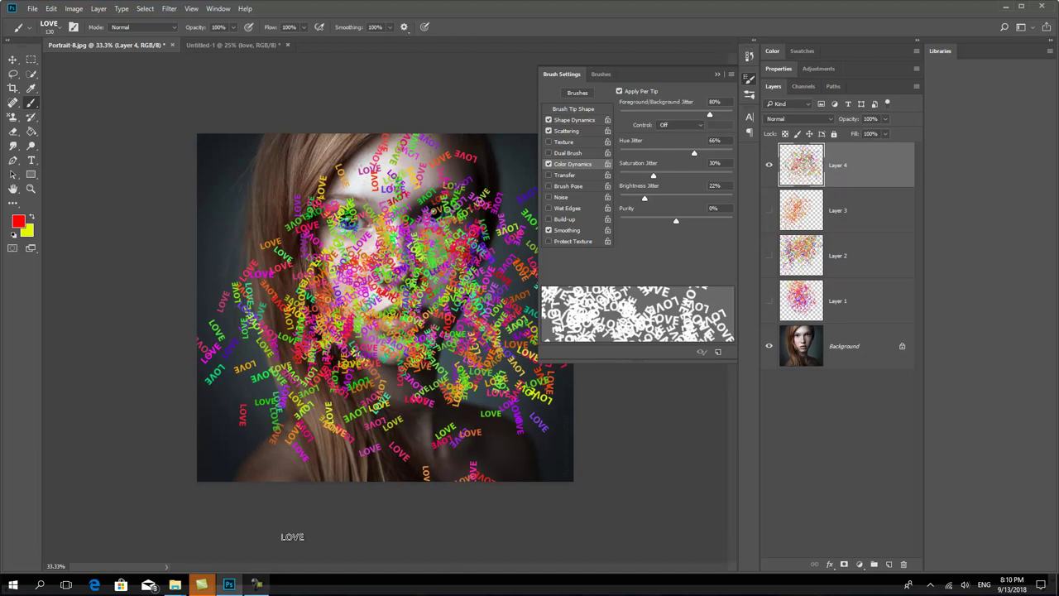
drag(249, 178, 233, 357)
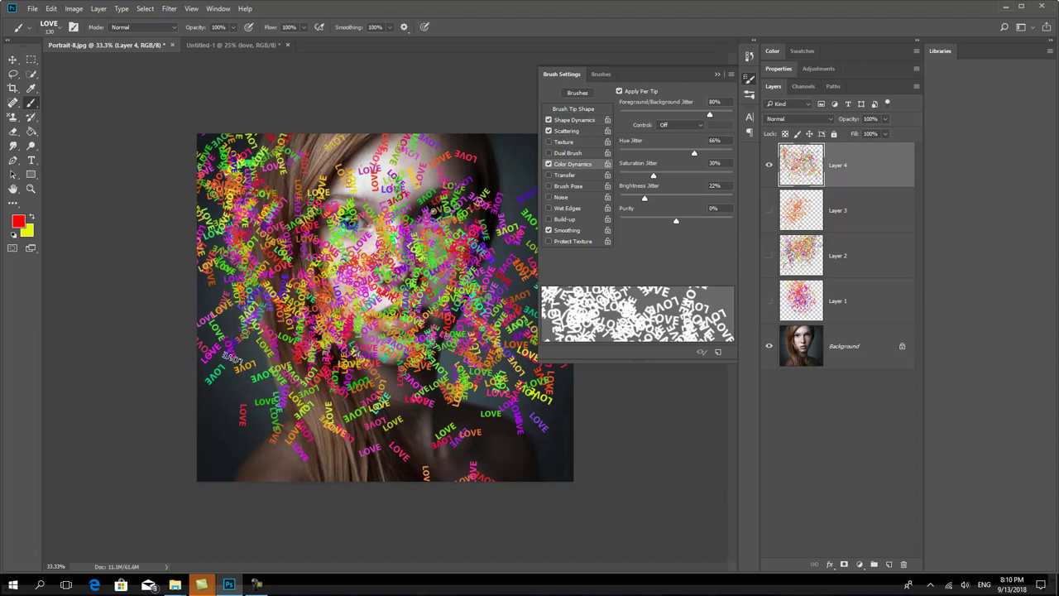
key(ctrl+alt+z)
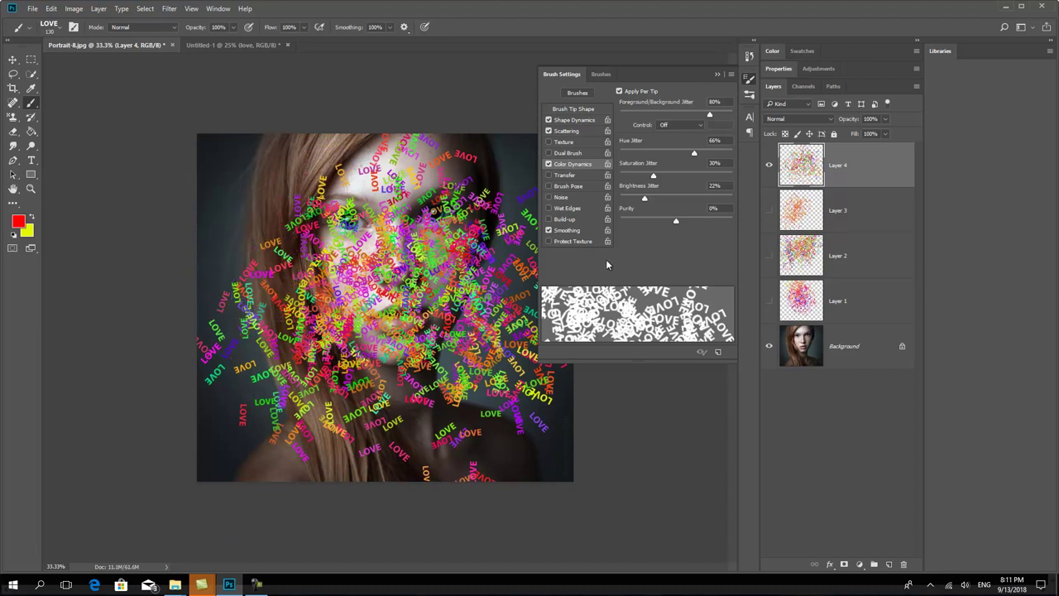
key(ctrl+alt+z)
key(ctrl+alt+z)
key(ctrl+alt+z)
key(ctrl+alt+z)
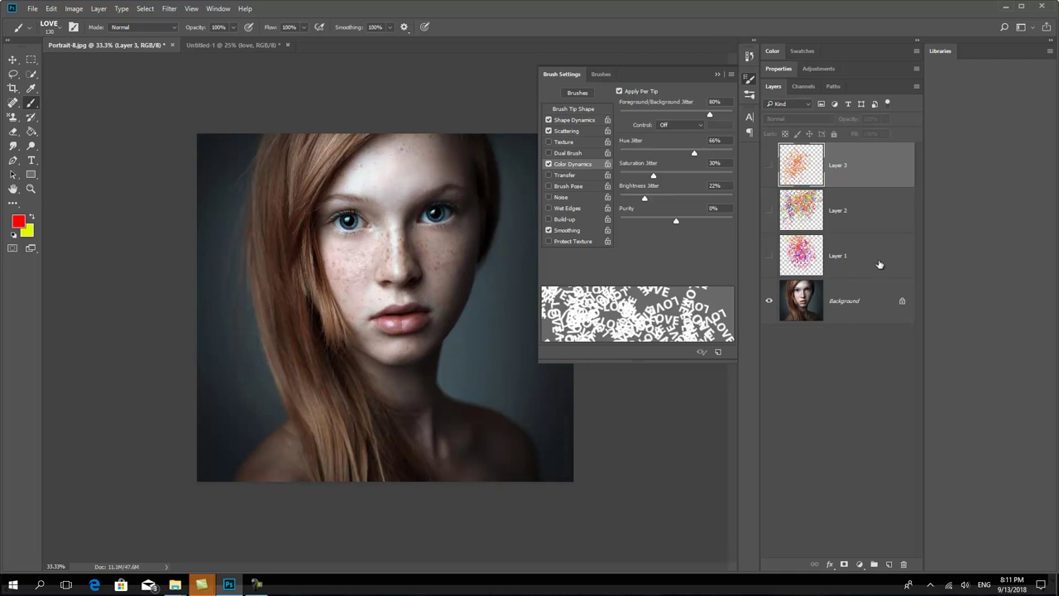
- Duplicate the Background layer and stamp a LOVE mark on the forehead of Background copy
click(850, 309)
drag(852, 310, 888, 563)
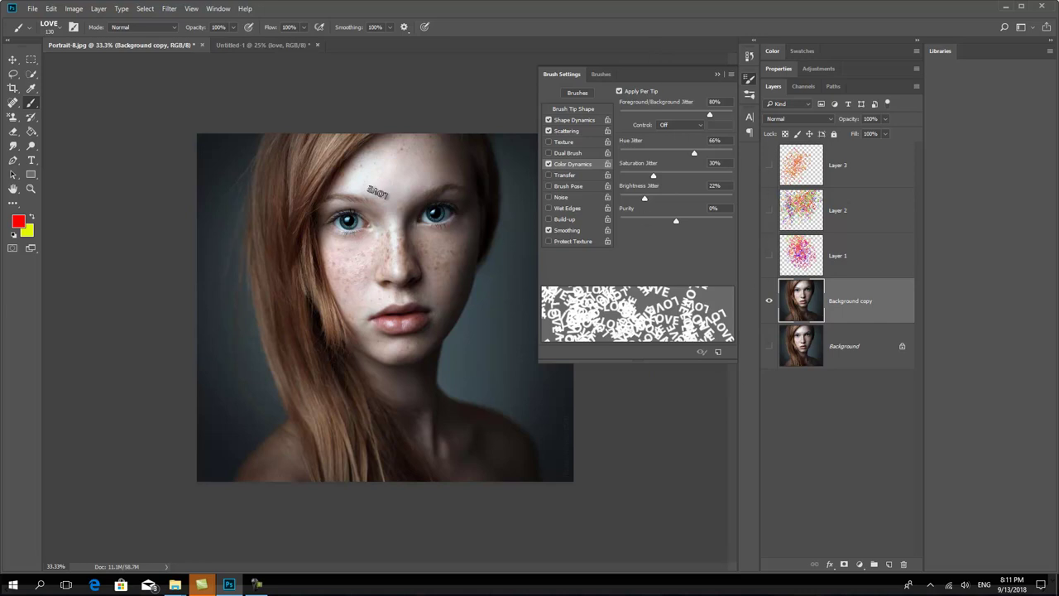
drag(386, 156, 364, 248)
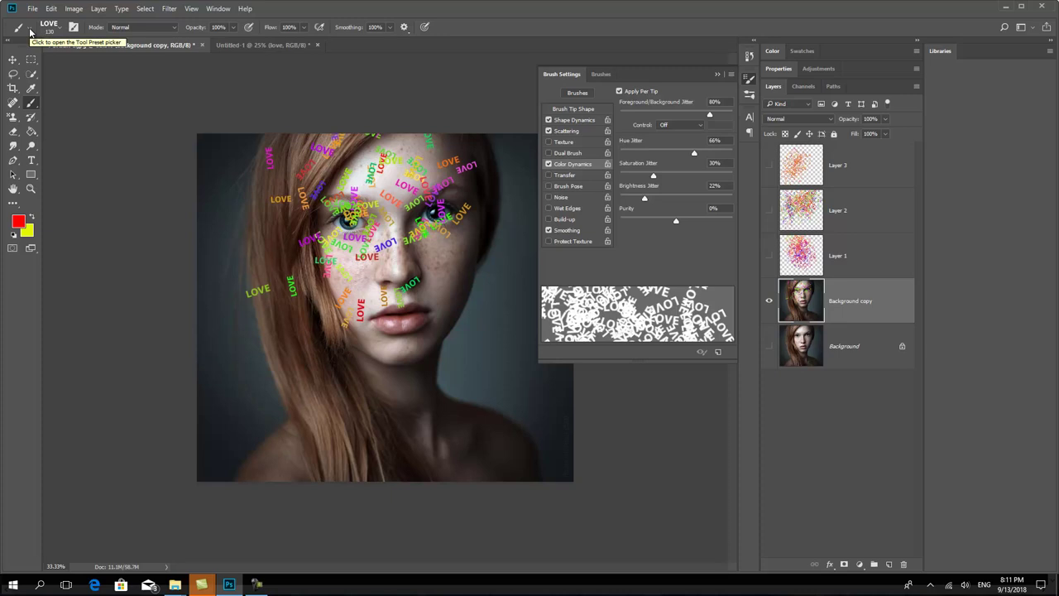
- Save the LOVE brush as preset 'love 1' with size and colour, then stamp the left hair
click(30, 32)
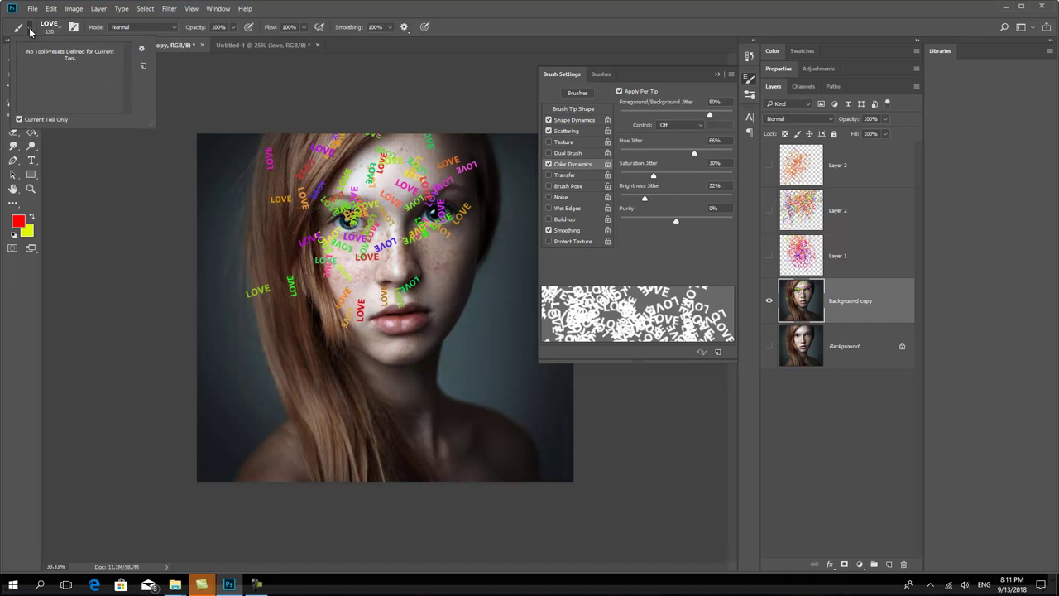
click(143, 66)
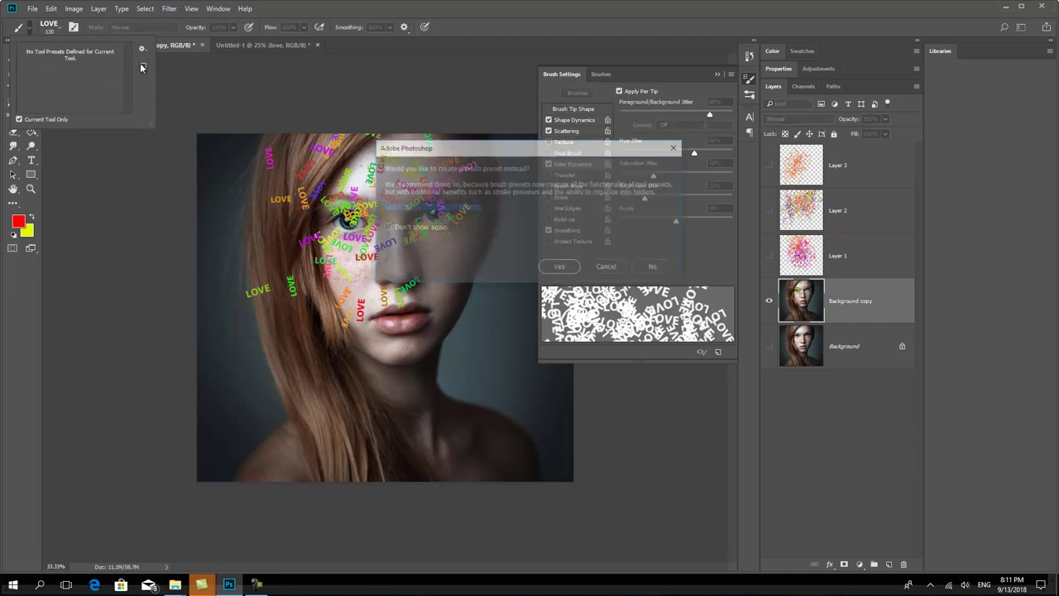
click(563, 267)
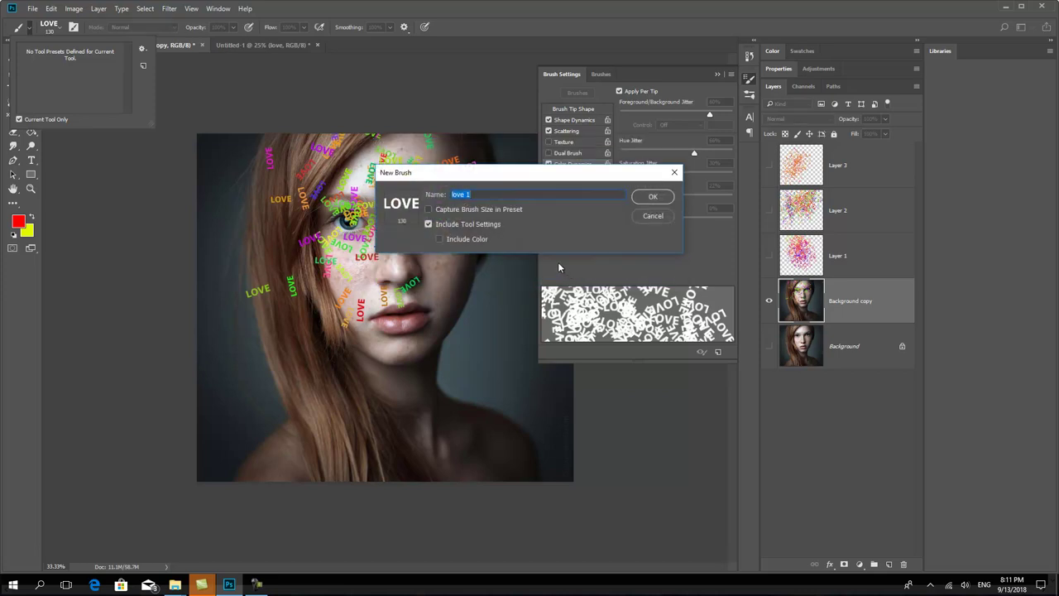
click(435, 212)
click(441, 240)
click(652, 197)
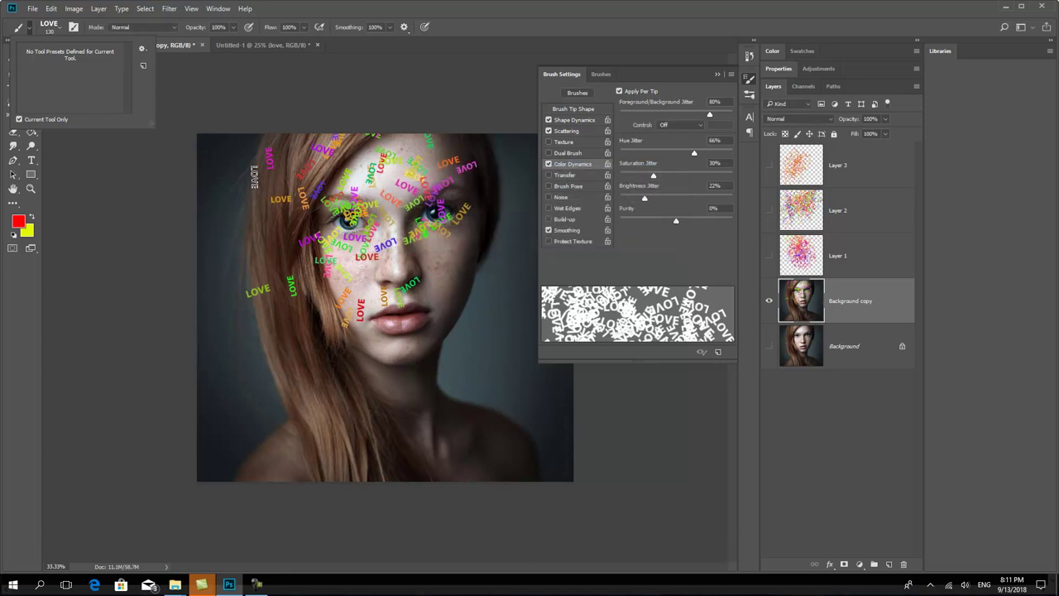
drag(255, 176, 249, 356)
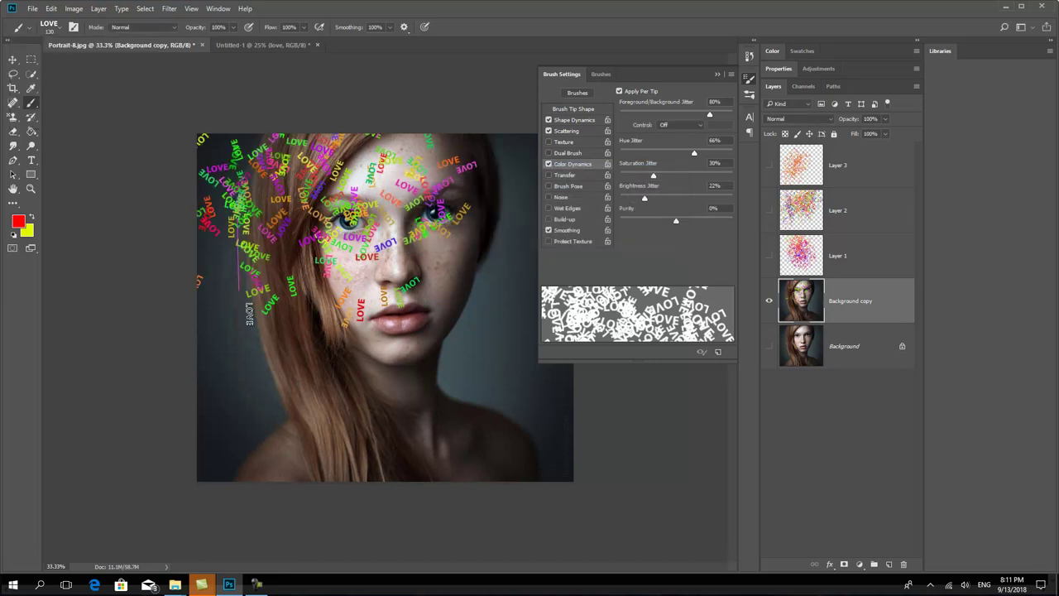
- Load the LOVE 130 brush preset and cover the face and right side with LOVE stamps
click(29, 30)
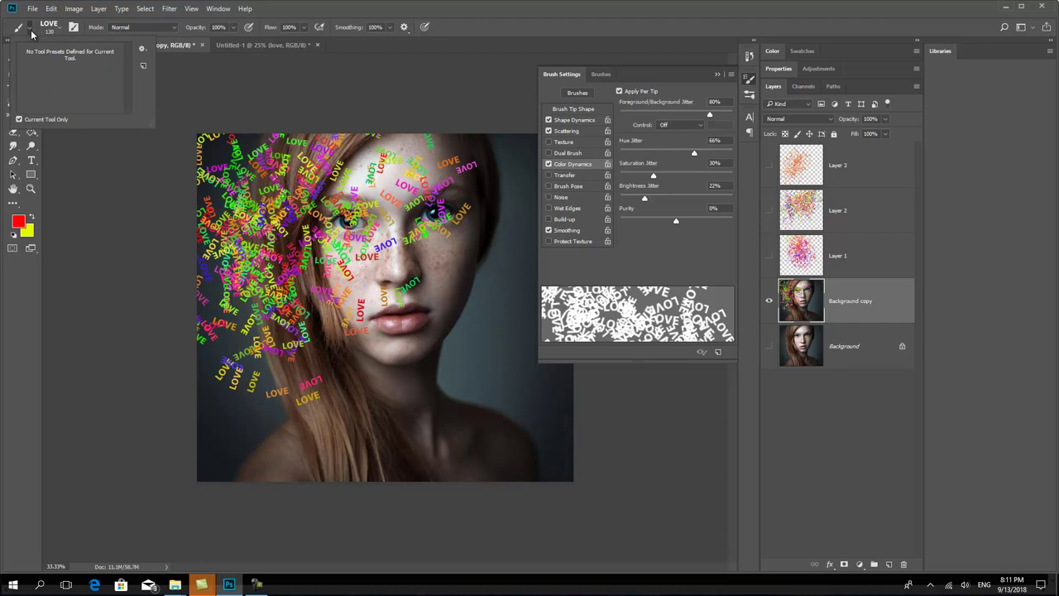
click(23, 120)
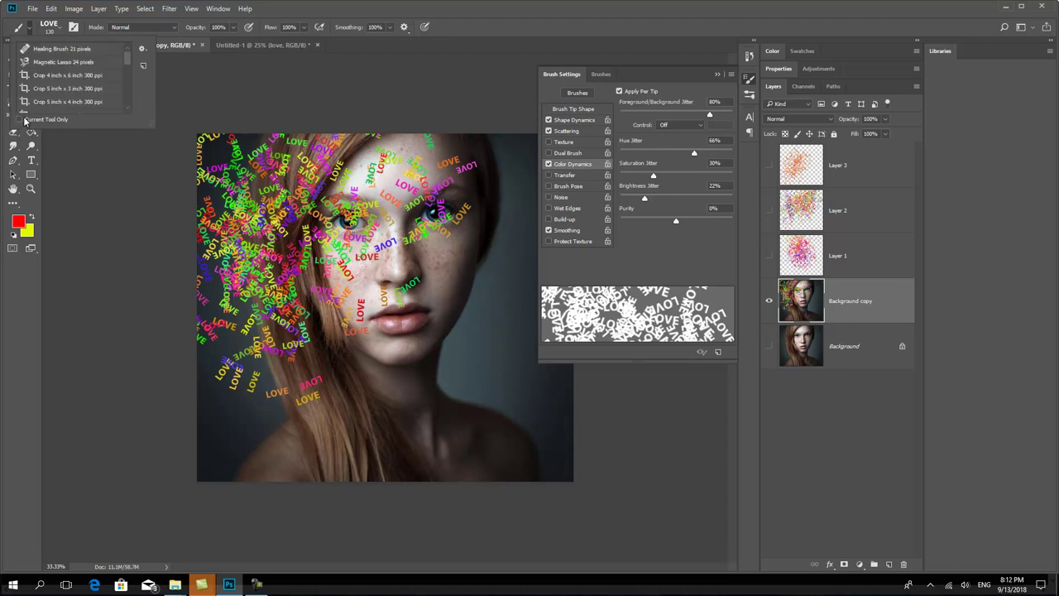
click(23, 119)
click(143, 48)
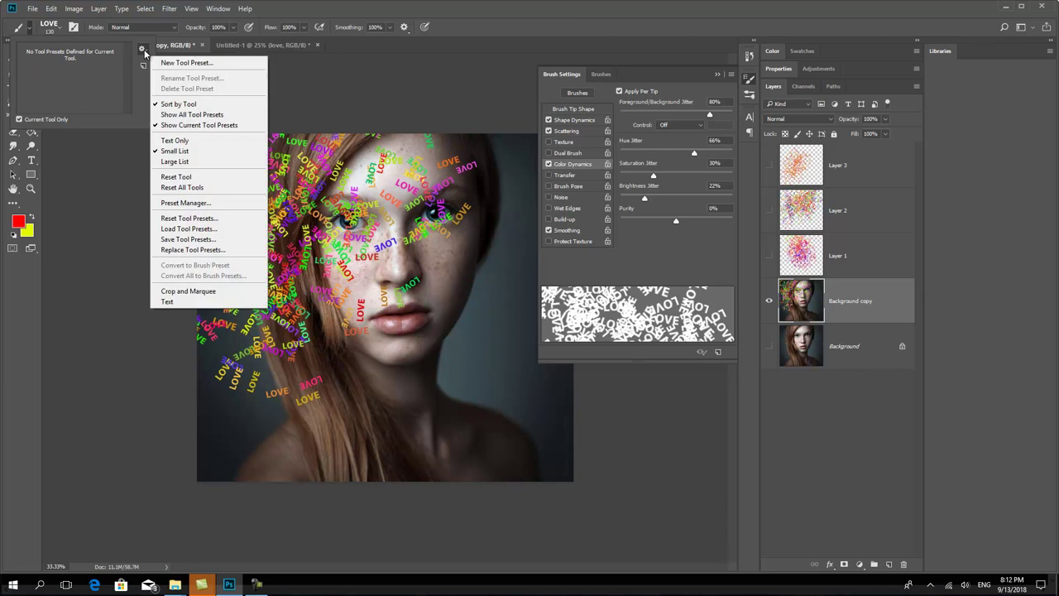
click(62, 31)
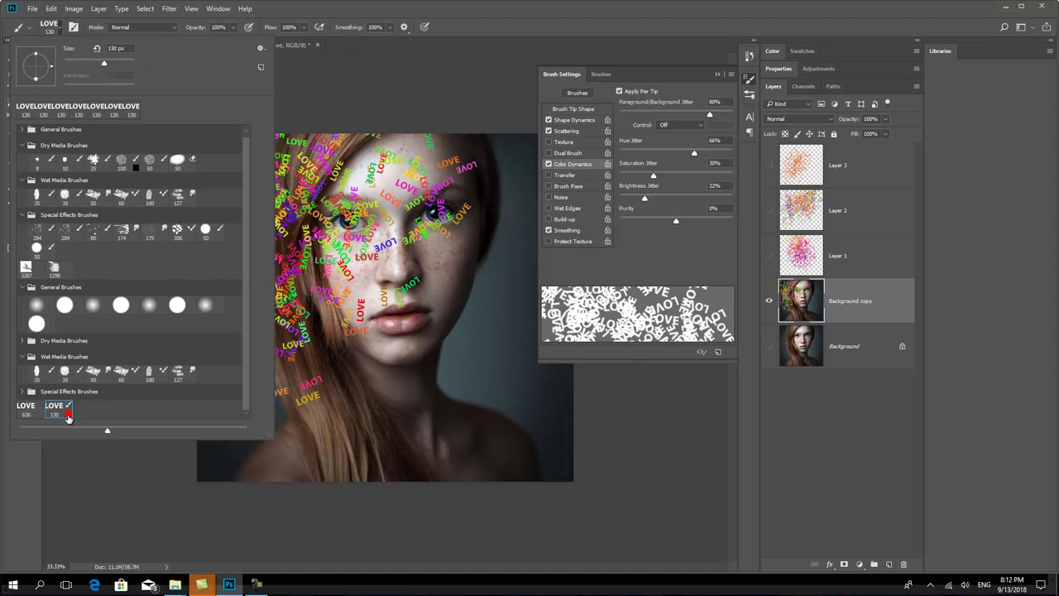
double_click(68, 416)
mouse_move(428, 315)
mouse_down()
mouse_move(357, 157)
mouse_move(307, 144)
mouse_move(219, 348)
mouse_up()
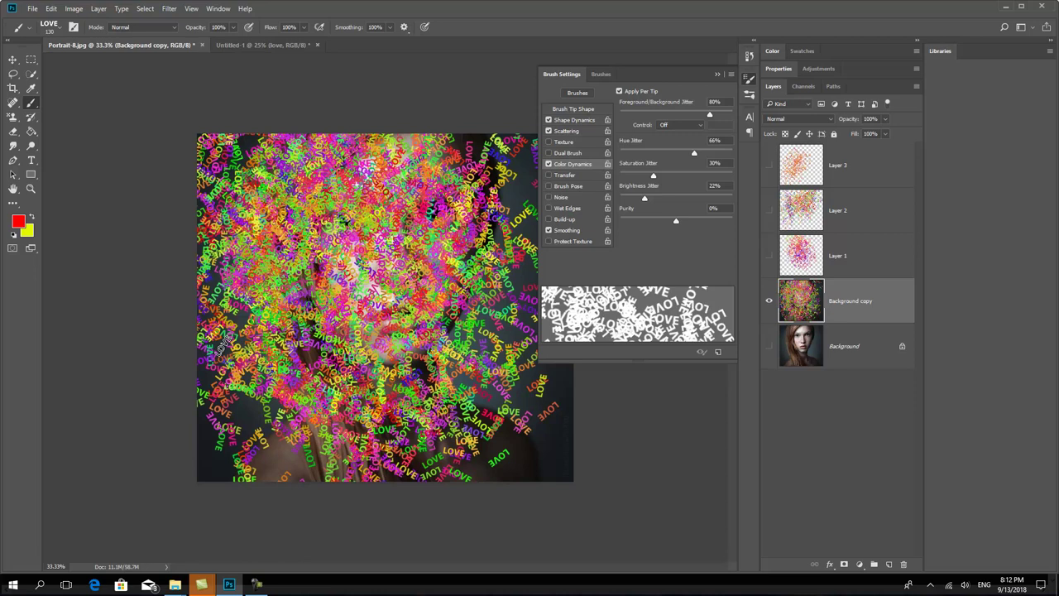
- With the LOVE 636 preset, paint a red patch and stamp three big red LOVE words
key(F5)
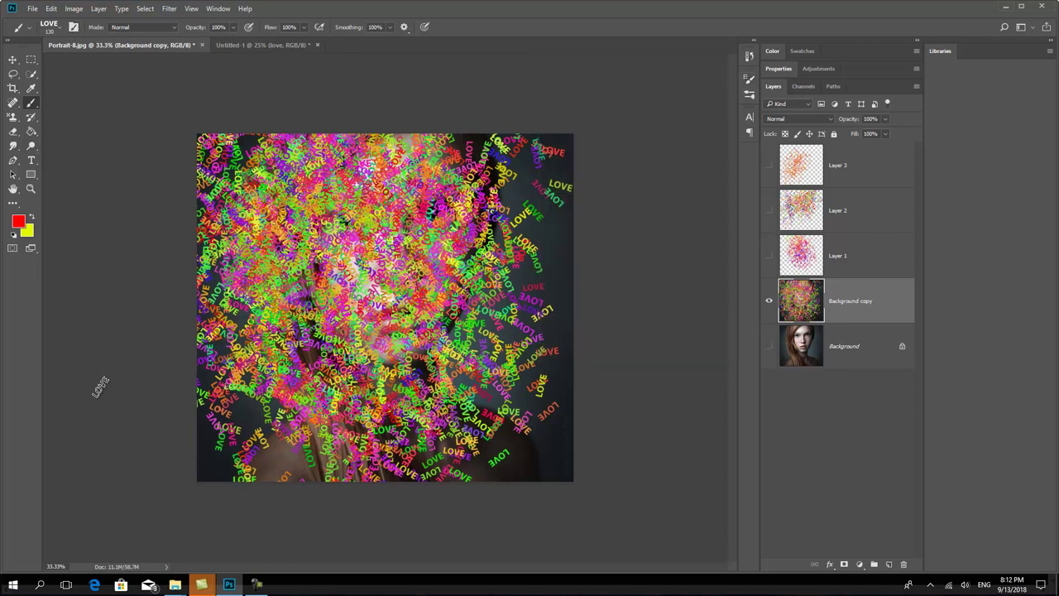
click(63, 32)
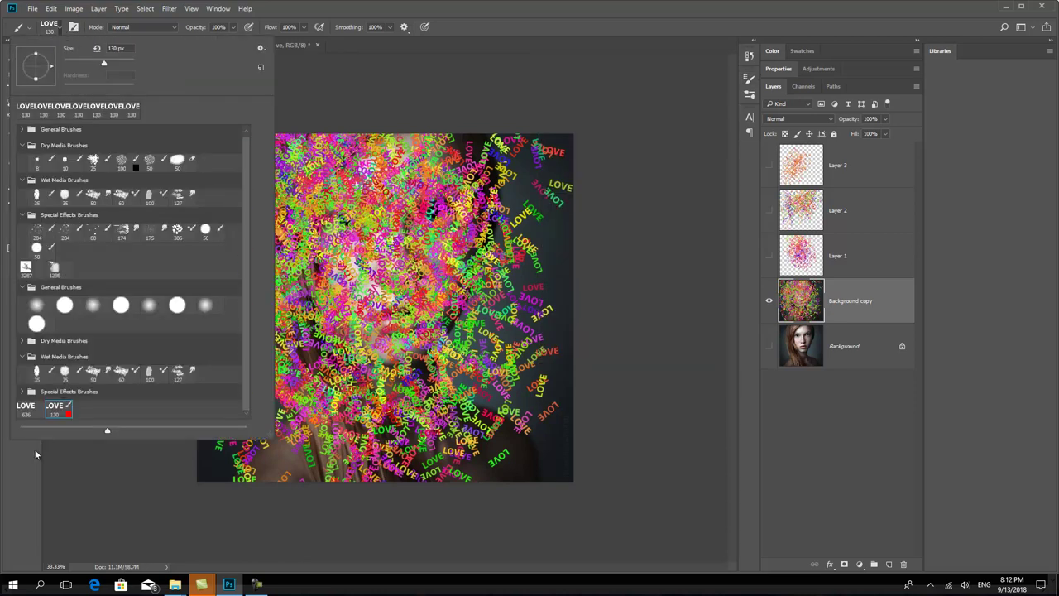
click(25, 407)
mouse_move(379, 266)
mouse_down()
mouse_move(391, 188)
mouse_move(377, 199)
mouse_up()
click(385, 356)
click(297, 331)
click(465, 300)
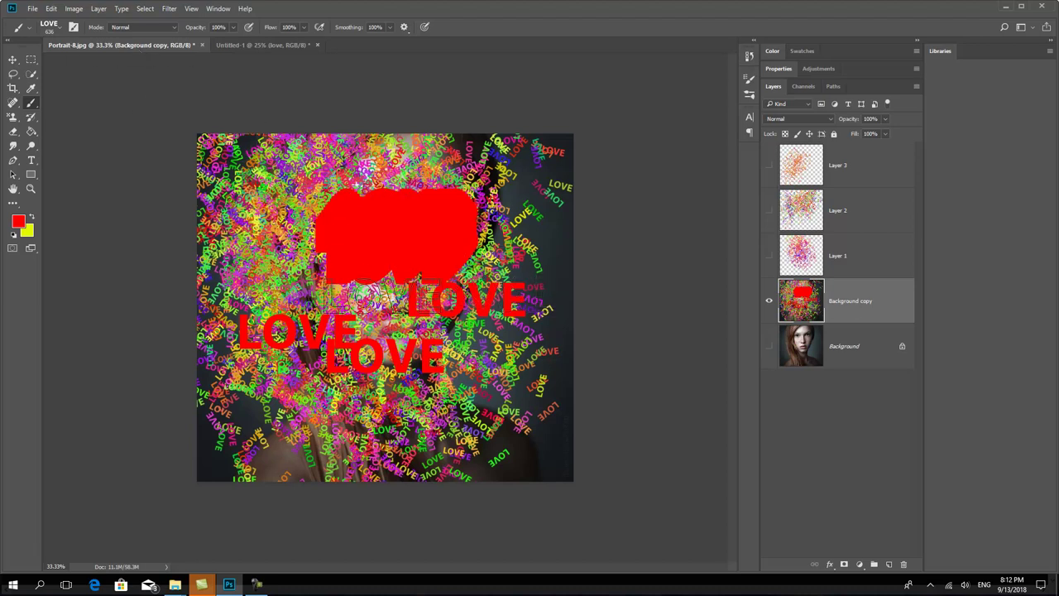
- Return to the LOVE 130 preset and paint multicolour LOVE over the red patch
click(60, 27)
click(56, 410)
mouse_move(397, 195)
mouse_down()
mouse_move(488, 231)
mouse_move(484, 248)
mouse_up()
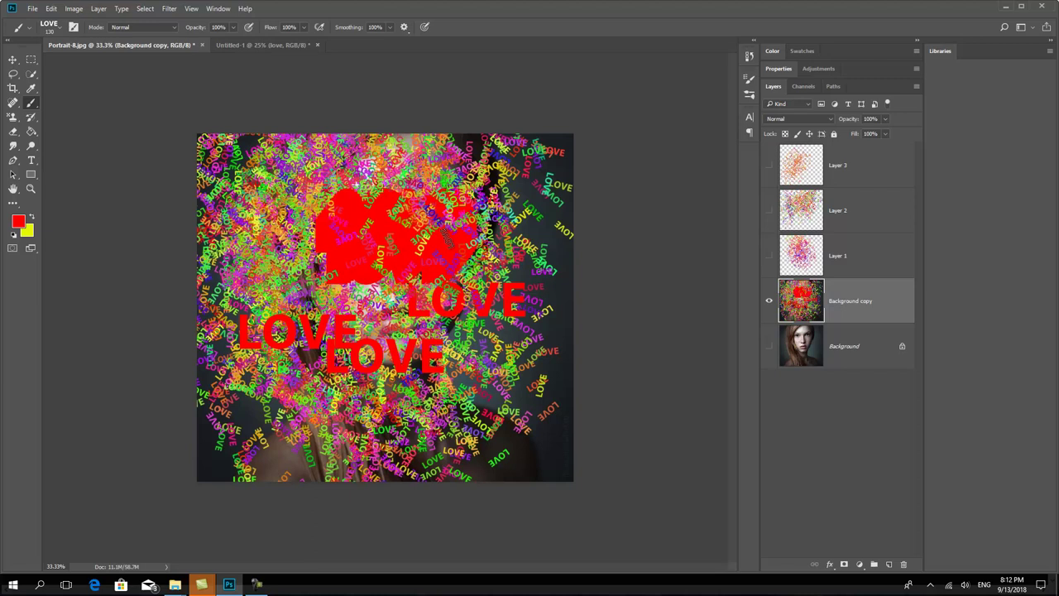
drag(438, 244, 426, 207)
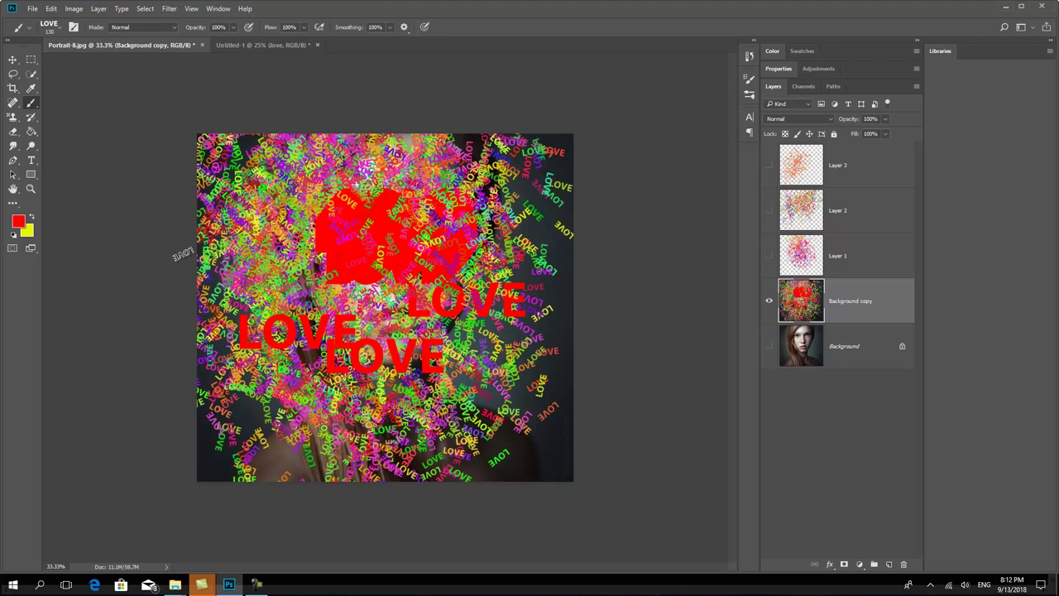
- Set the foreground colour to bright blue
click(20, 224)
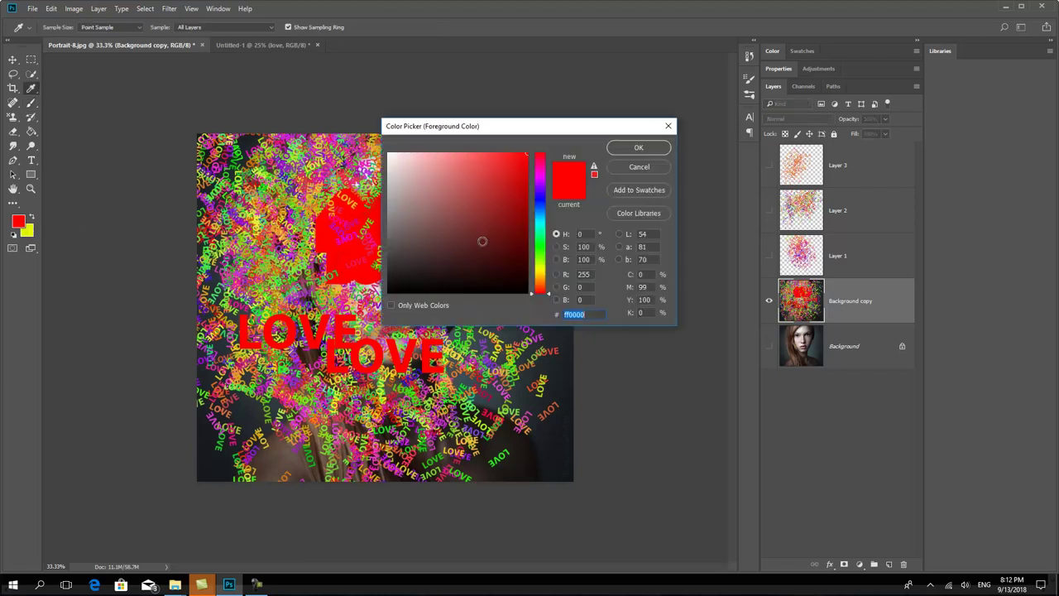
click(527, 292)
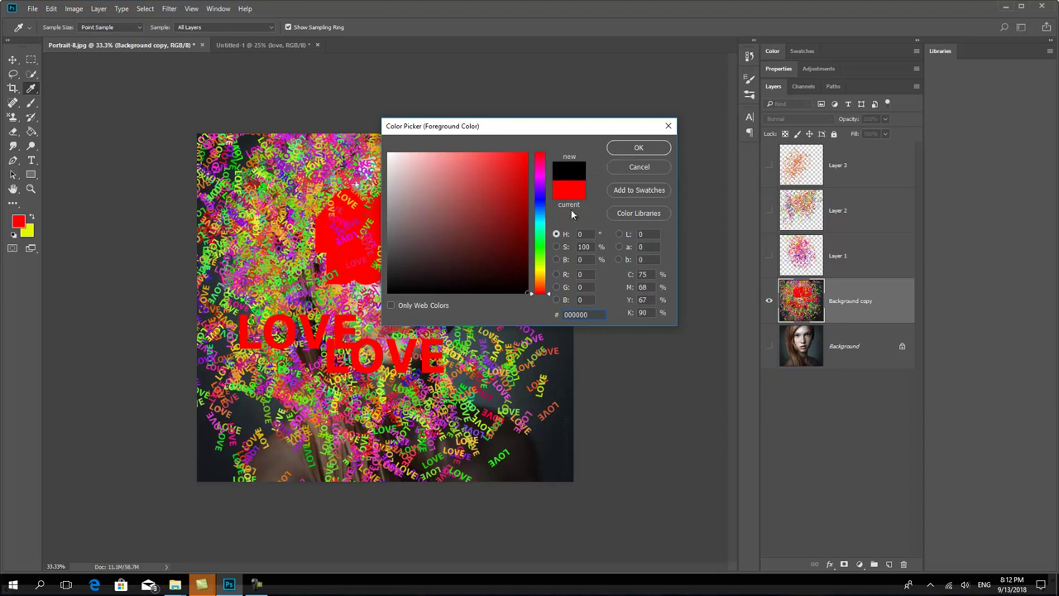
mouse_move(542, 273)
mouse_down()
mouse_move(542, 181)
mouse_move(548, 213)
mouse_up()
click(638, 147)
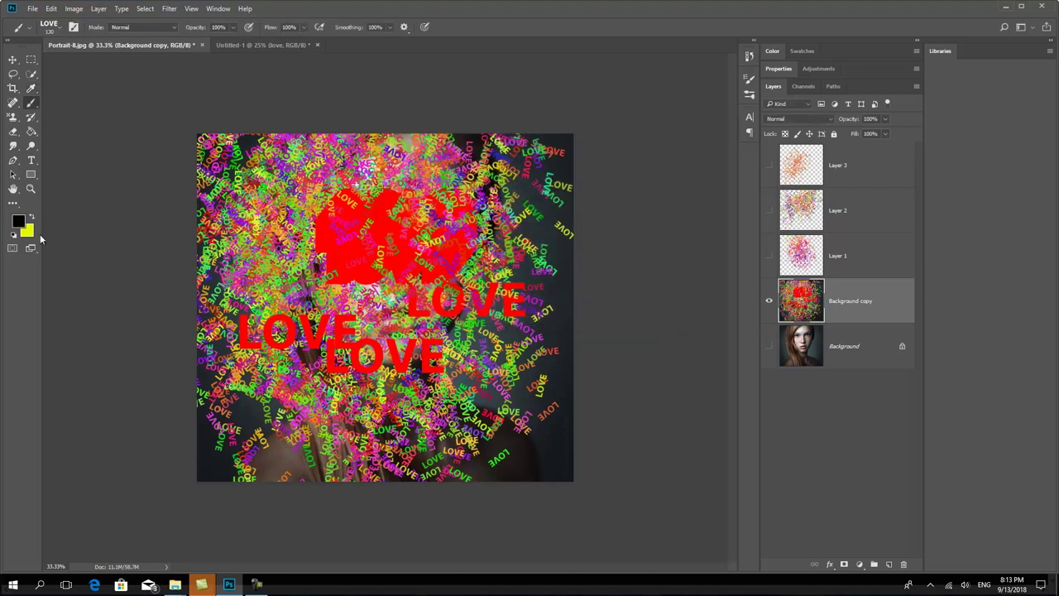
click(23, 223)
click(524, 158)
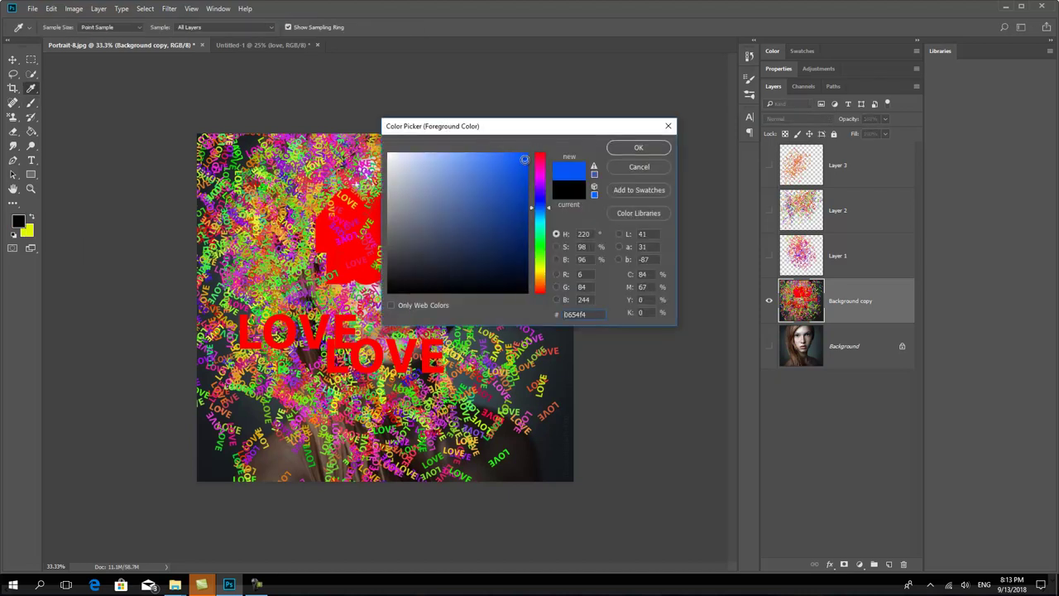
click(622, 153)
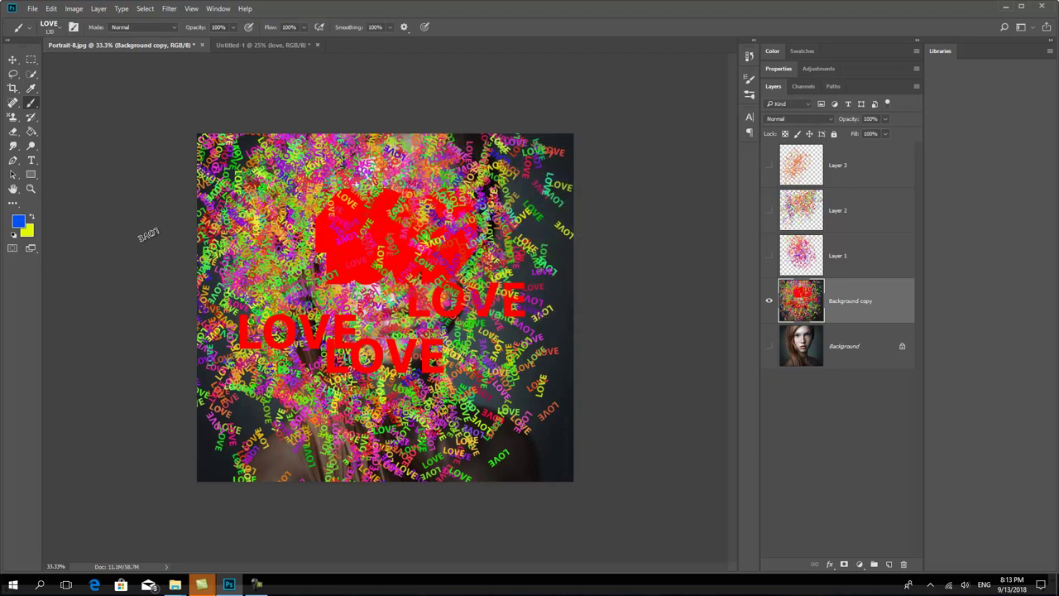
- Set the background colour to cyan and paint LOVE strokes over the red blobs
click(27, 230)
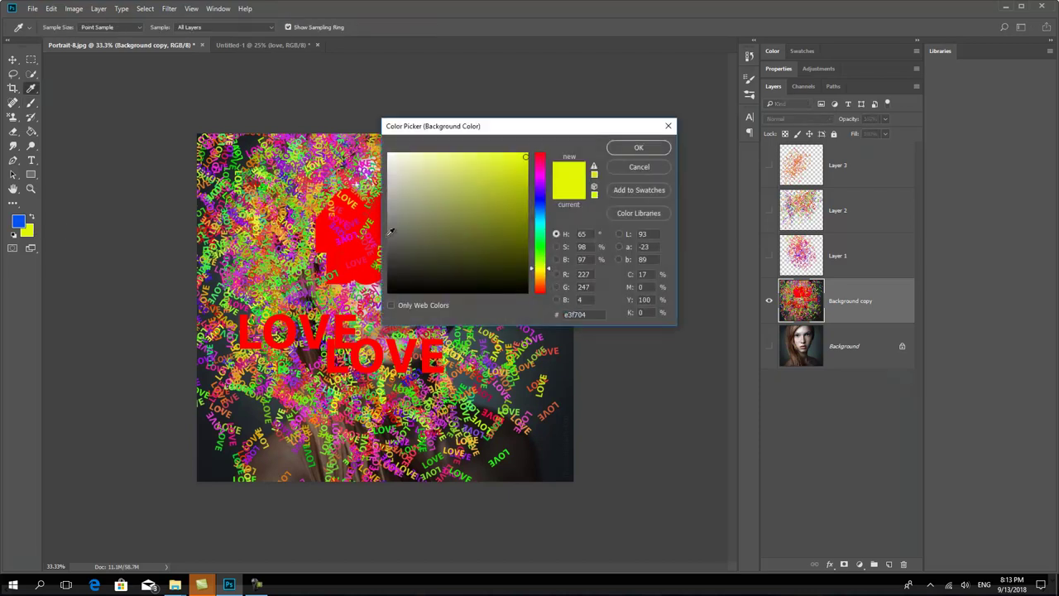
click(541, 223)
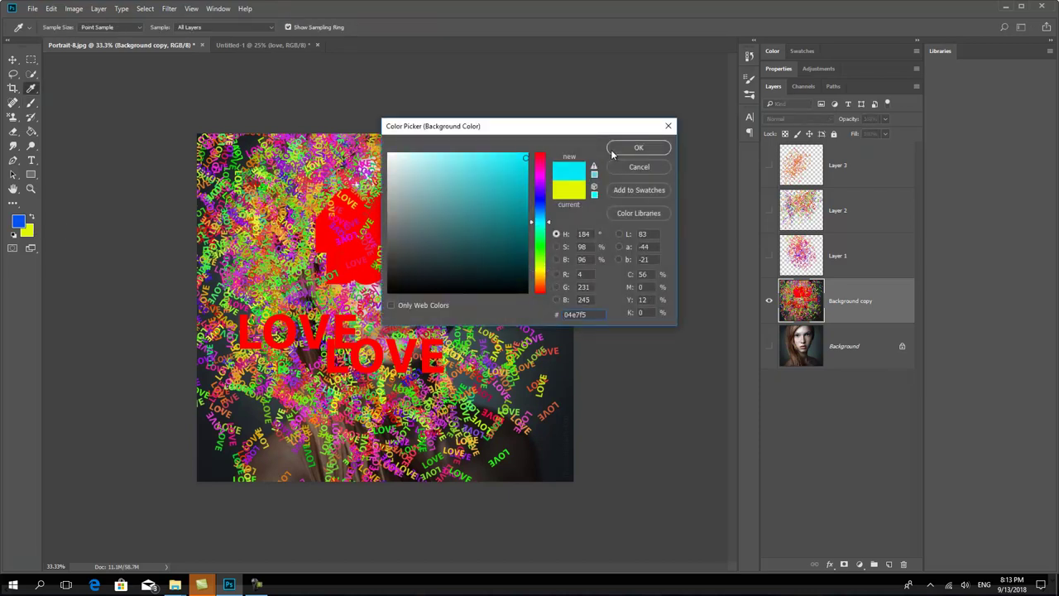
click(638, 148)
mouse_move(406, 215)
mouse_down()
mouse_move(306, 262)
mouse_move(249, 242)
mouse_move(397, 215)
mouse_move(529, 248)
mouse_move(530, 182)
mouse_move(356, 298)
mouse_move(215, 248)
mouse_move(240, 182)
mouse_move(248, 248)
mouse_move(213, 488)
mouse_move(223, 369)
mouse_move(447, 388)
mouse_move(538, 182)
mouse_move(480, 126)
mouse_move(521, 161)
mouse_up()
- Paint more LOVE stamps along the right edge, lower middle and upper middle of the canvas
mouse_move(553, 420)
mouse_down()
mouse_move(562, 348)
mouse_move(554, 455)
mouse_move(562, 389)
mouse_move(492, 488)
mouse_move(513, 447)
mouse_move(463, 463)
mouse_move(356, 439)
mouse_move(478, 458)
mouse_move(216, 473)
mouse_up()
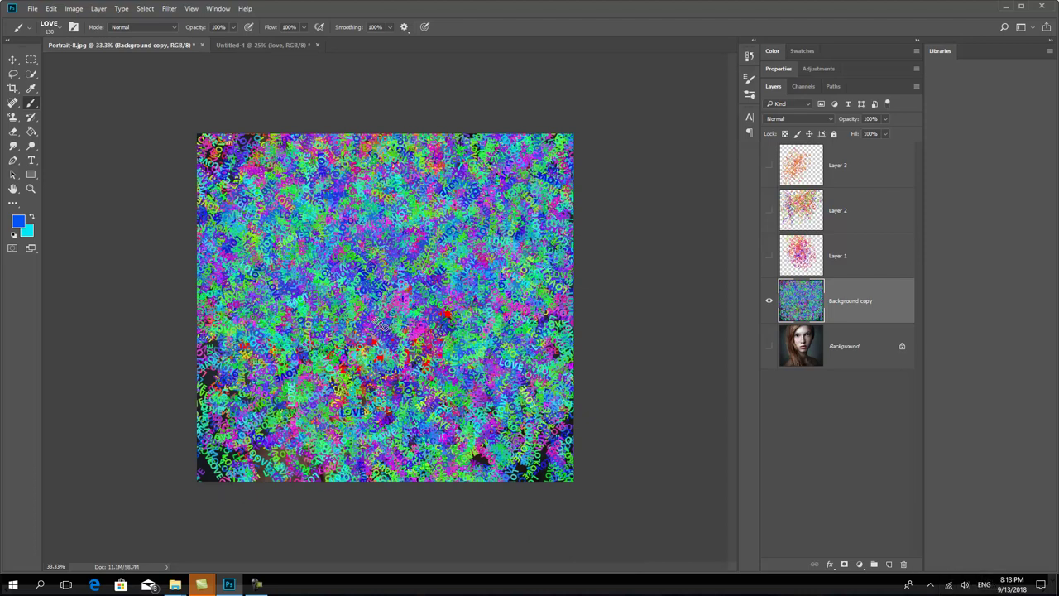
drag(401, 304, 281, 364)
mouse_move(217, 372)
mouse_down()
mouse_move(233, 147)
mouse_move(533, 478)
mouse_move(484, 157)
mouse_move(185, 449)
mouse_move(203, 463)
mouse_move(465, 184)
mouse_move(448, 321)
mouse_up()
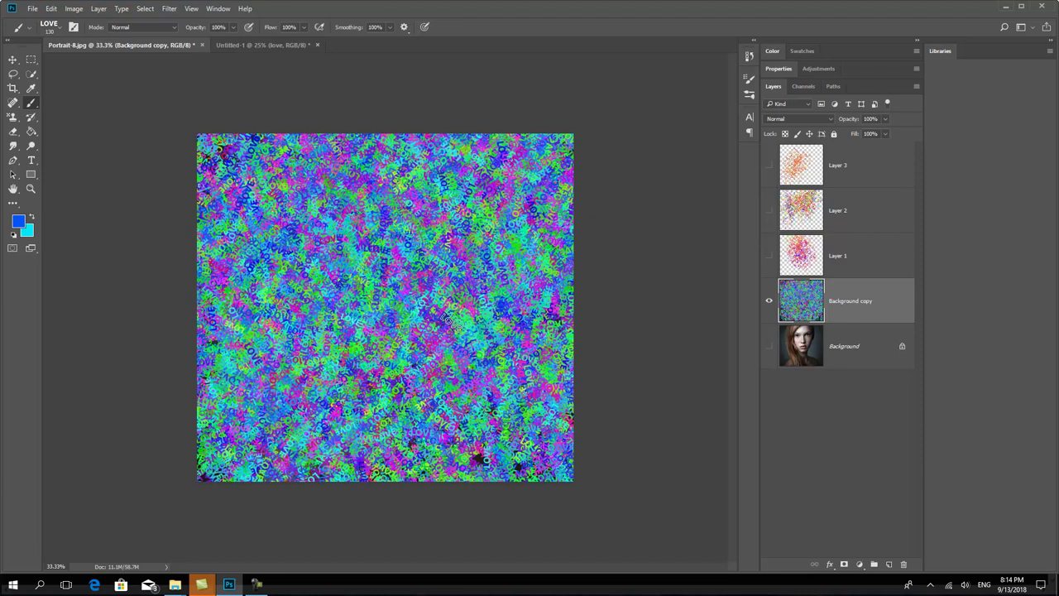
drag(451, 323, 401, 199)
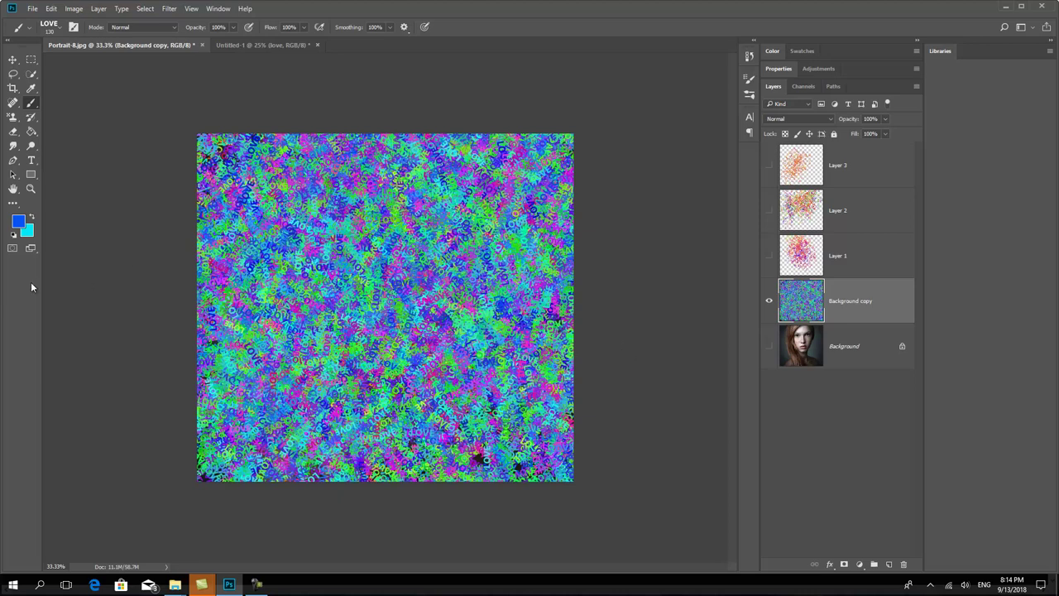
- Set the foreground colour to black and the background colour to white
click(18, 225)
click(523, 295)
drag(523, 296, 552, 323)
click(639, 148)
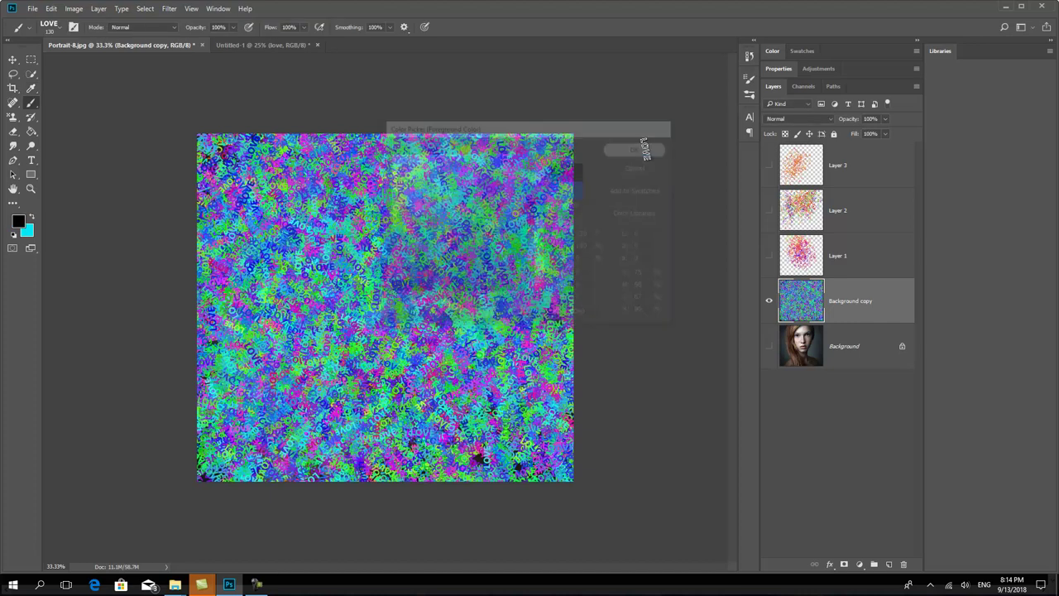
click(29, 232)
drag(480, 259, 389, 154)
click(659, 149)
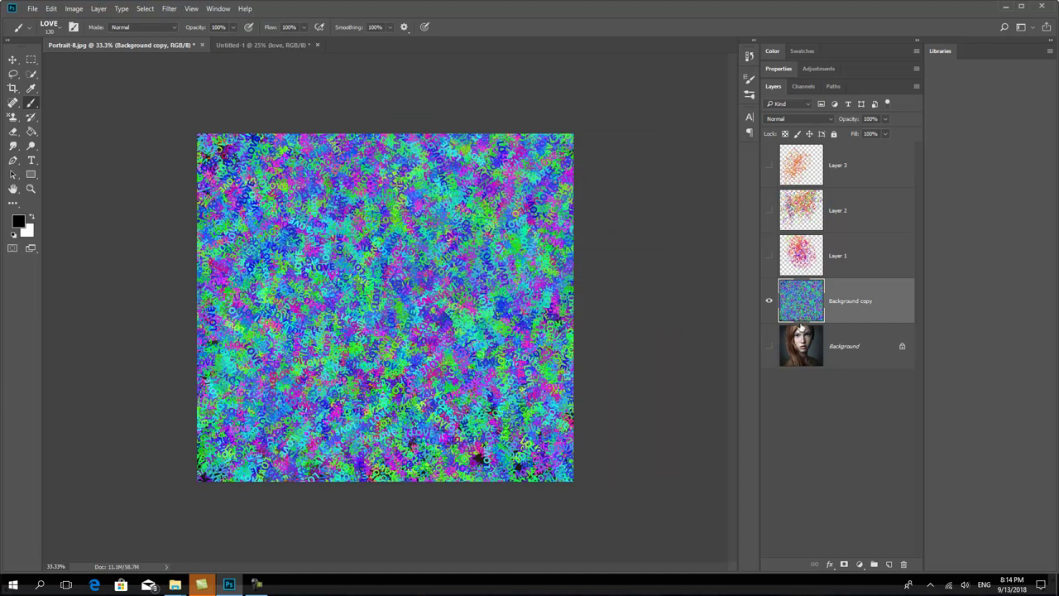
- Hide the LOVE layer, show Background, and duplicate it as Background copy 2
click(768, 300)
click(769, 345)
drag(810, 348, 890, 564)
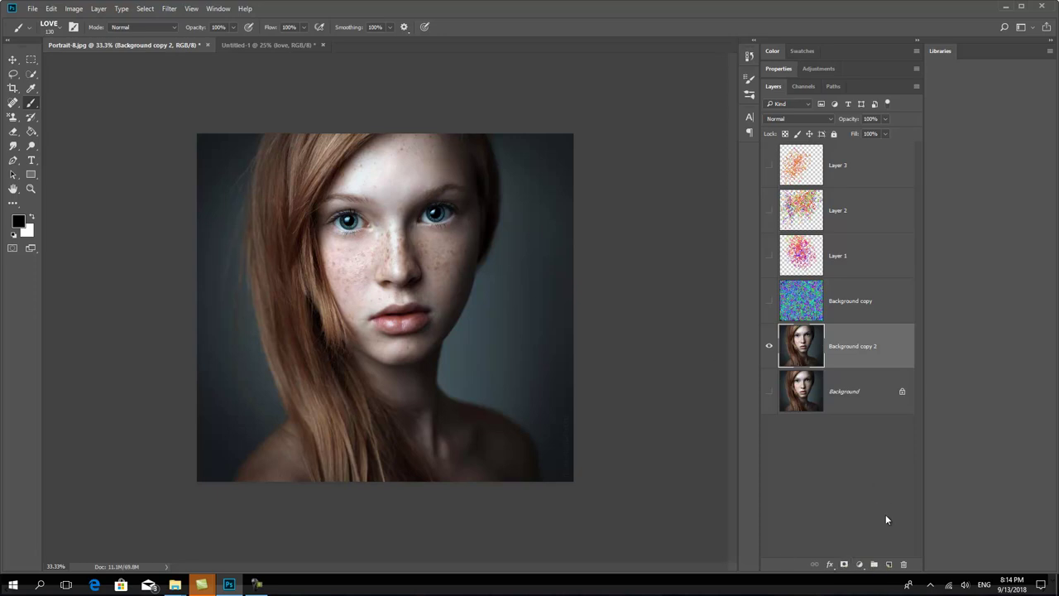
- Replace a white layer mask with a black hide-all mask on Background copy 2
click(844, 565)
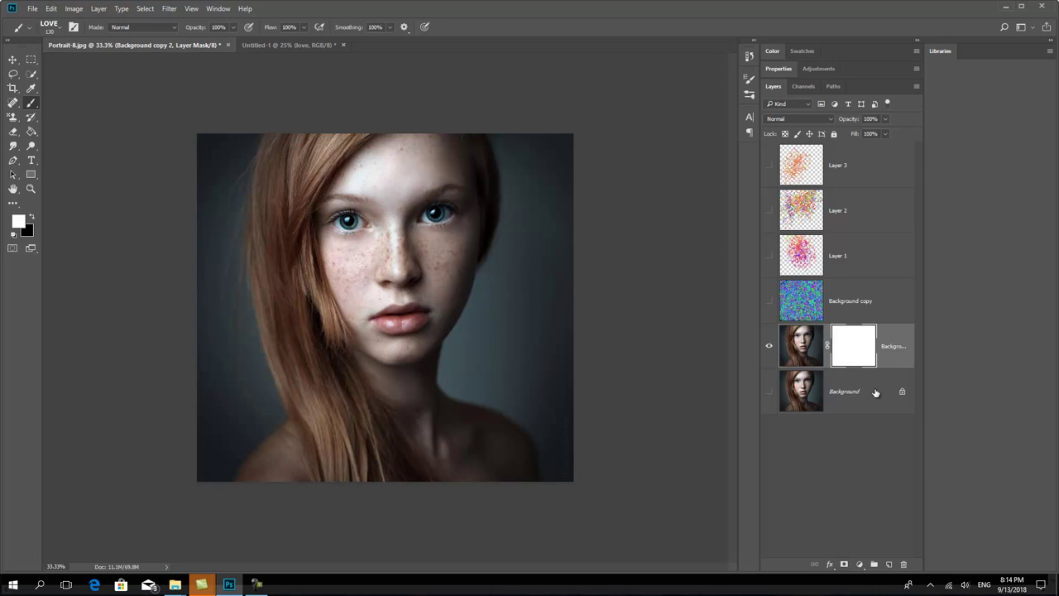
key(ctrl+z)
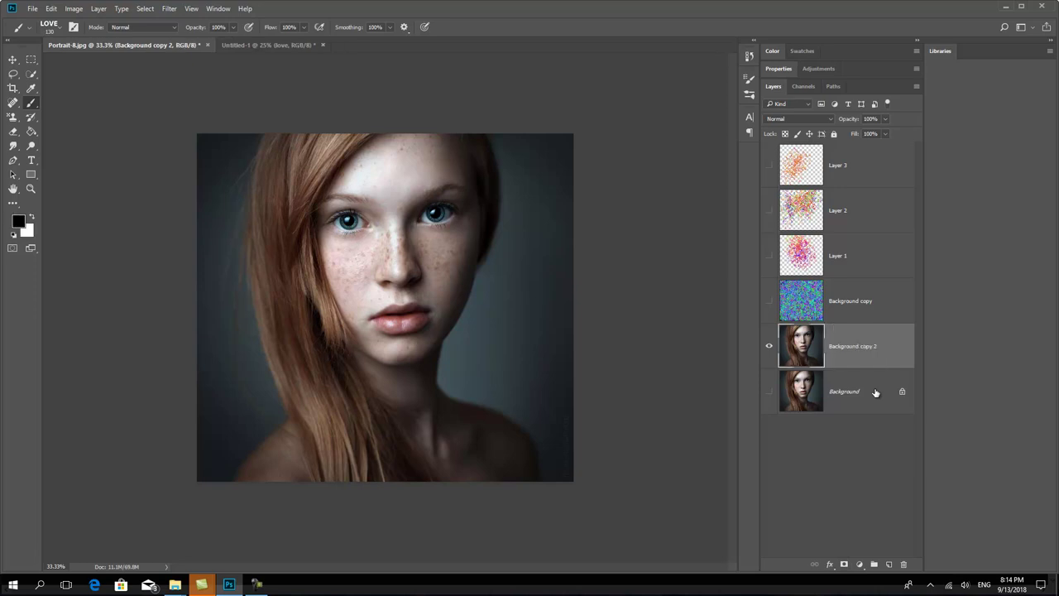
alt+click(844, 564)
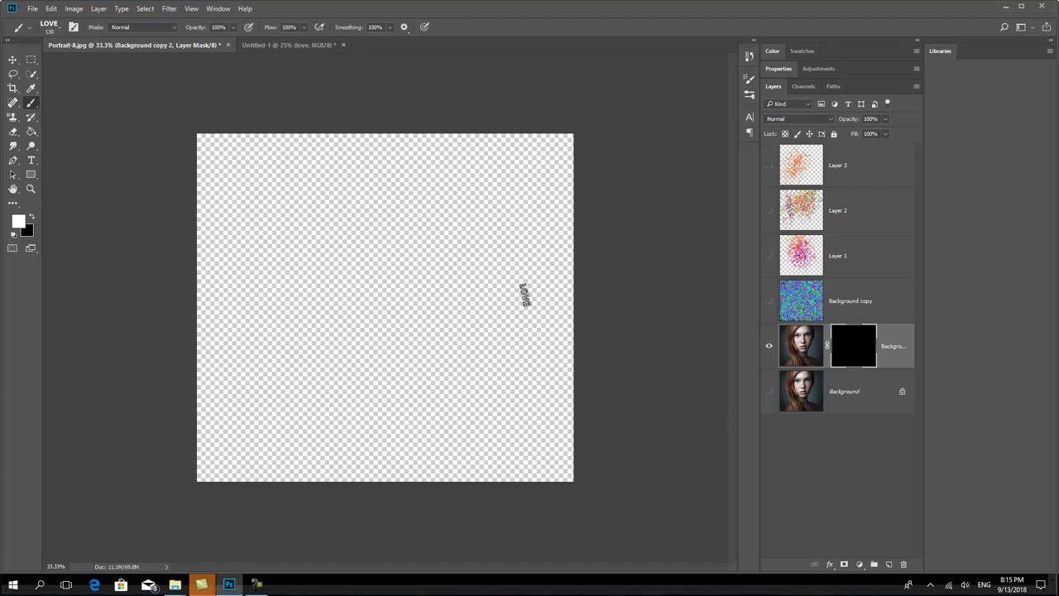
- Swap to white and paint LOVE stamps into the mask across face, eye and hair
click(32, 218)
mouse_move(324, 277)
mouse_down()
mouse_move(407, 226)
mouse_move(411, 271)
mouse_move(326, 186)
mouse_move(459, 306)
mouse_move(345, 310)
mouse_up()
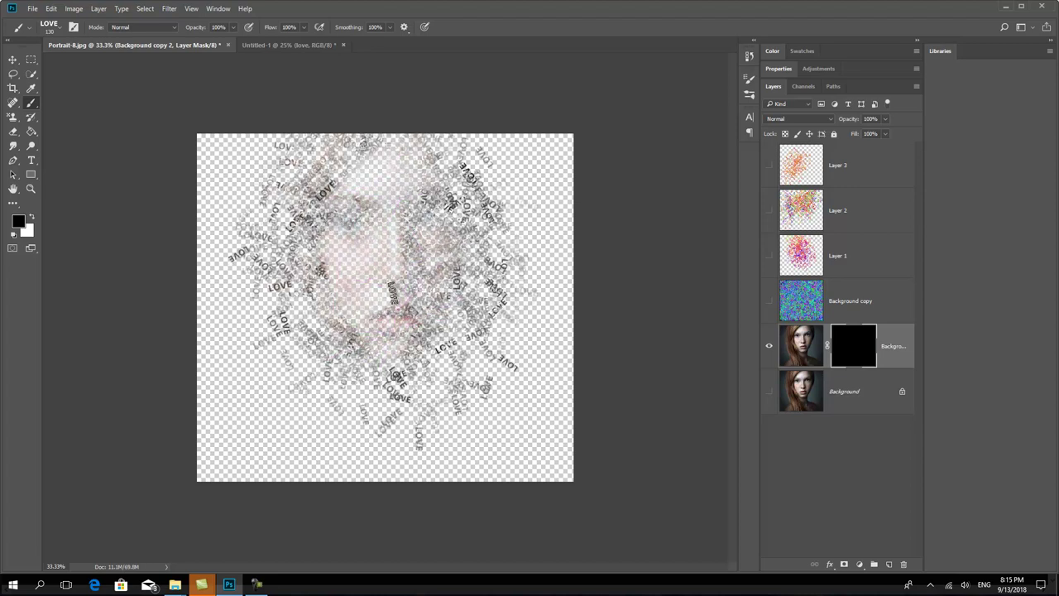
drag(428, 202, 468, 379)
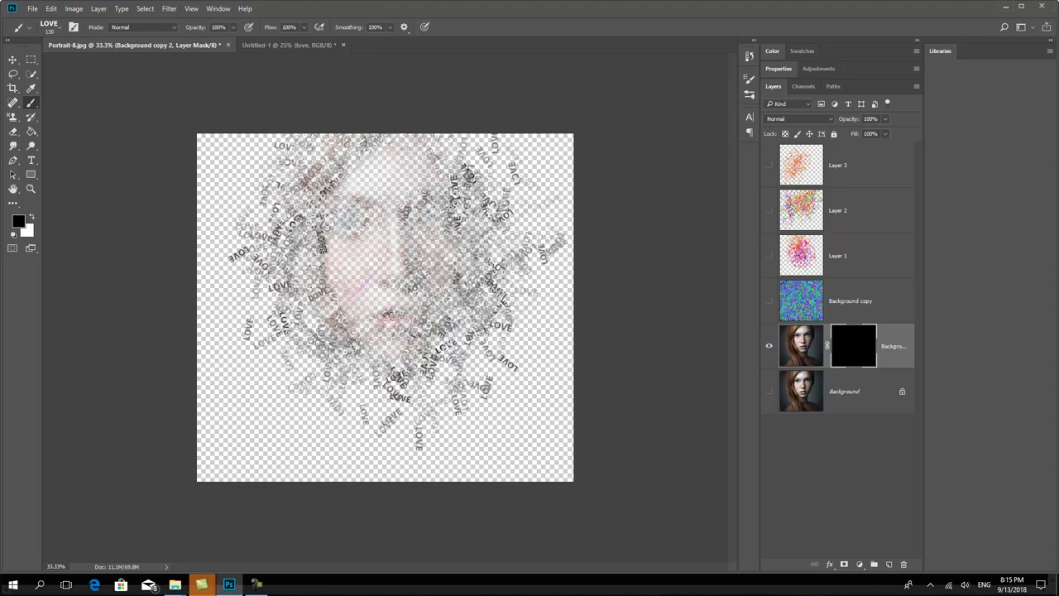
mouse_move(388, 380)
mouse_down()
mouse_move(488, 330)
mouse_move(488, 215)
mouse_move(227, 281)
mouse_move(289, 190)
mouse_move(339, 330)
mouse_move(410, 372)
mouse_move(472, 182)
mouse_move(370, 240)
mouse_move(507, 245)
mouse_up()
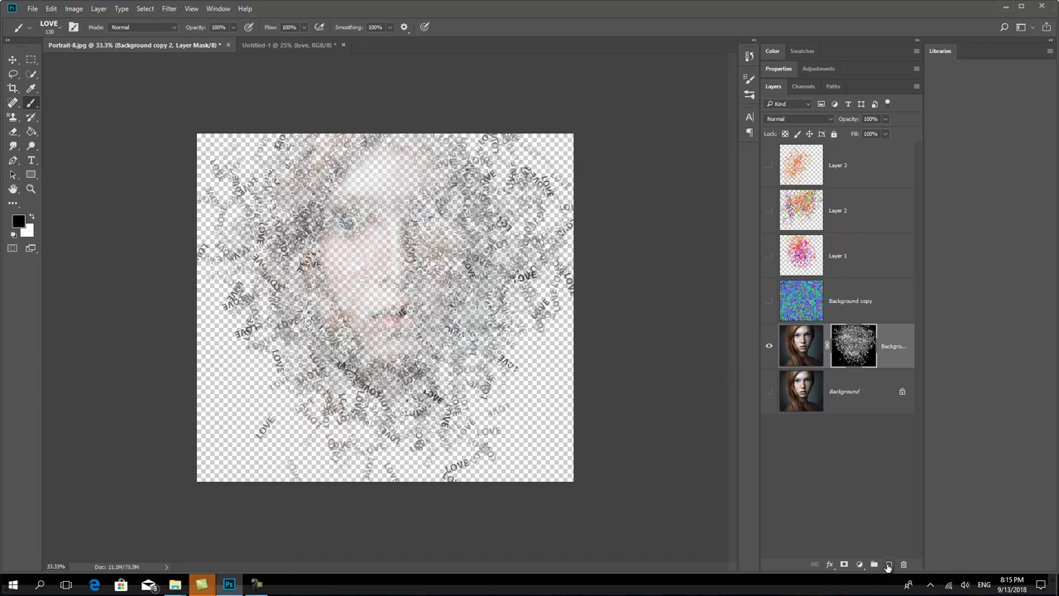
drag(422, 200, 339, 203)
mouse_move(410, 245)
mouse_down()
mouse_move(329, 237)
mouse_move(375, 236)
mouse_move(465, 265)
mouse_up()
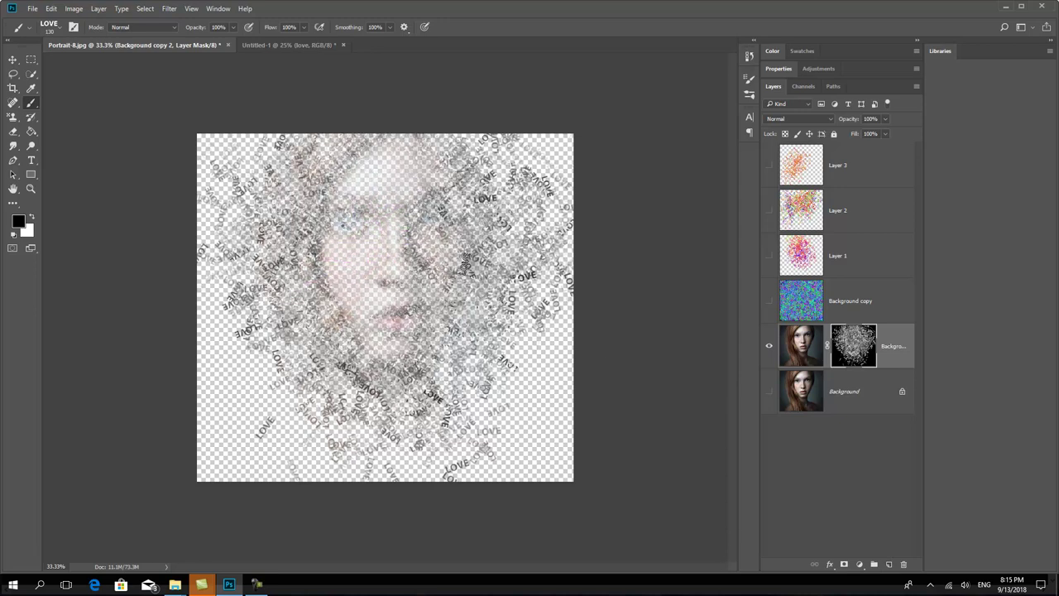
- Add a black-filled Layer 4 beneath the LOVE-text portrait layer
click(887, 565)
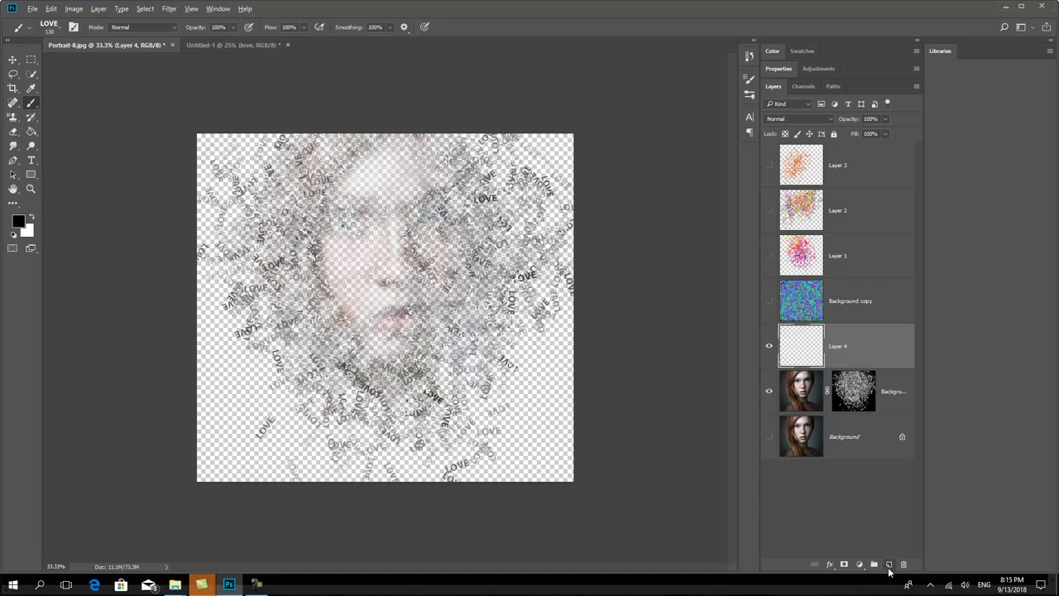
key(alt+BackSpace)
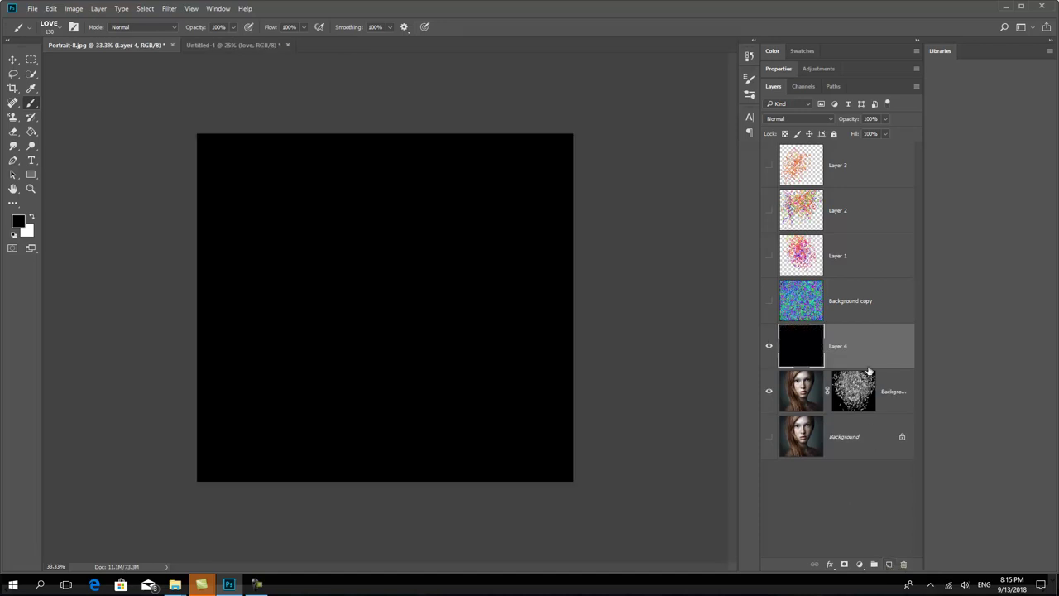
drag(861, 354, 858, 405)
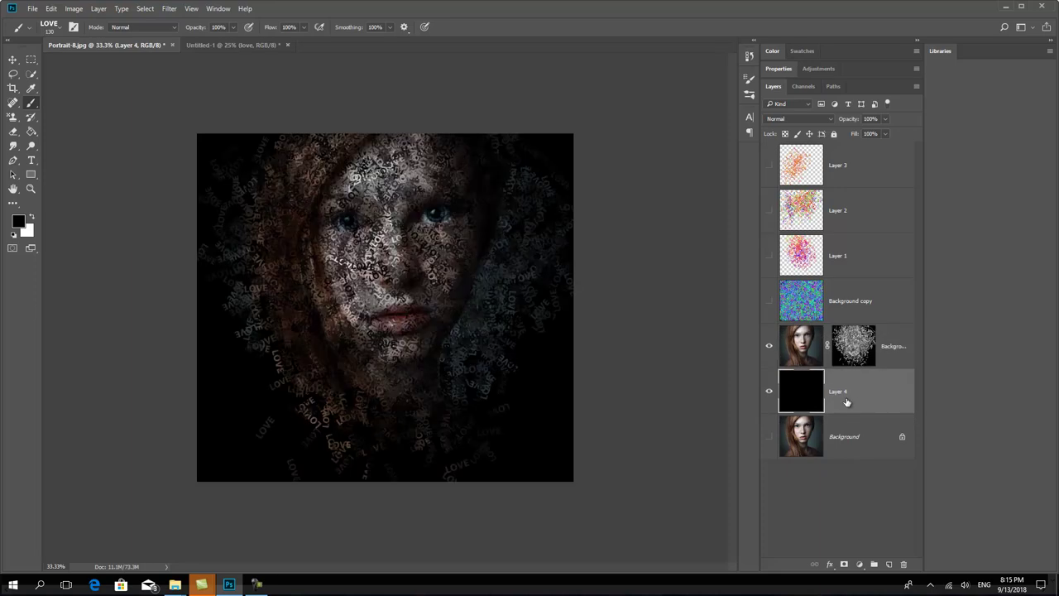
key(ctrl+plus)
key(ctrl+plus)
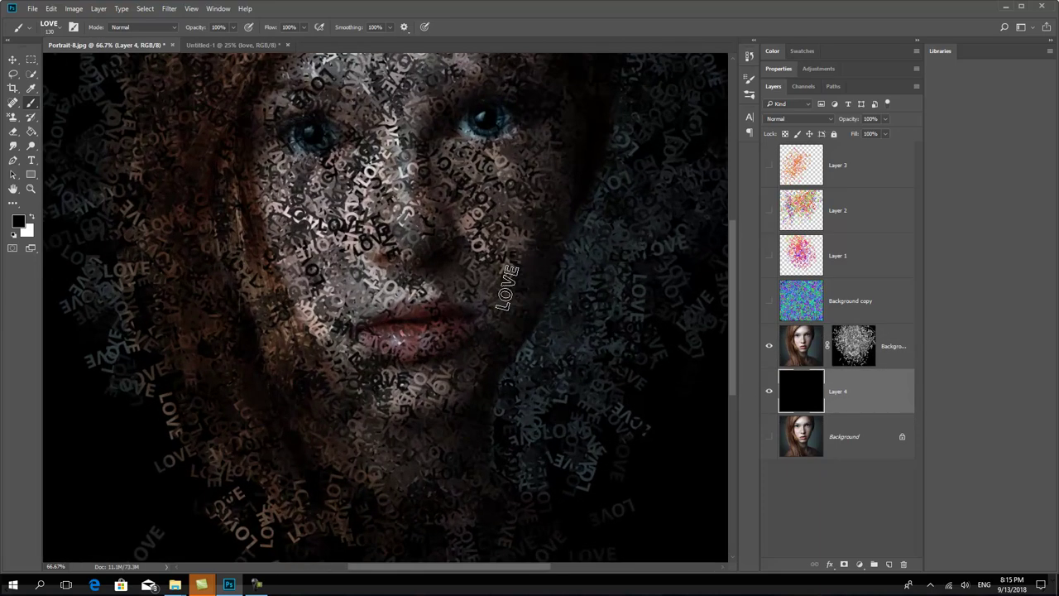
mouse_move(567, 259)
mouse_down()
mouse_move(571, 327)
mouse_move(560, 339)
mouse_up()
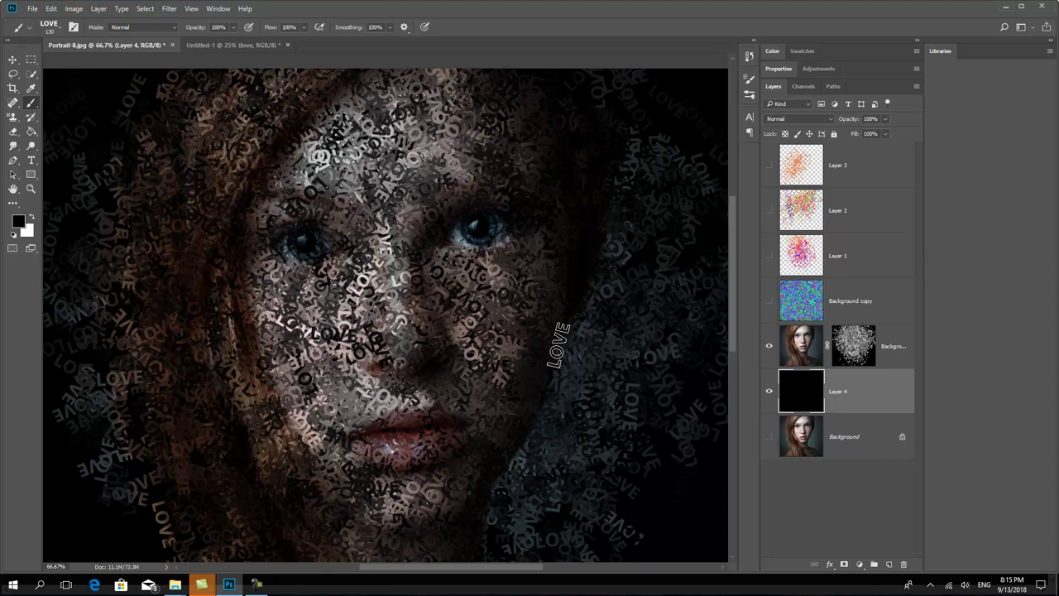
- Hide the portrait layers and duplicate the Background photo as Background copy 3
click(793, 348)
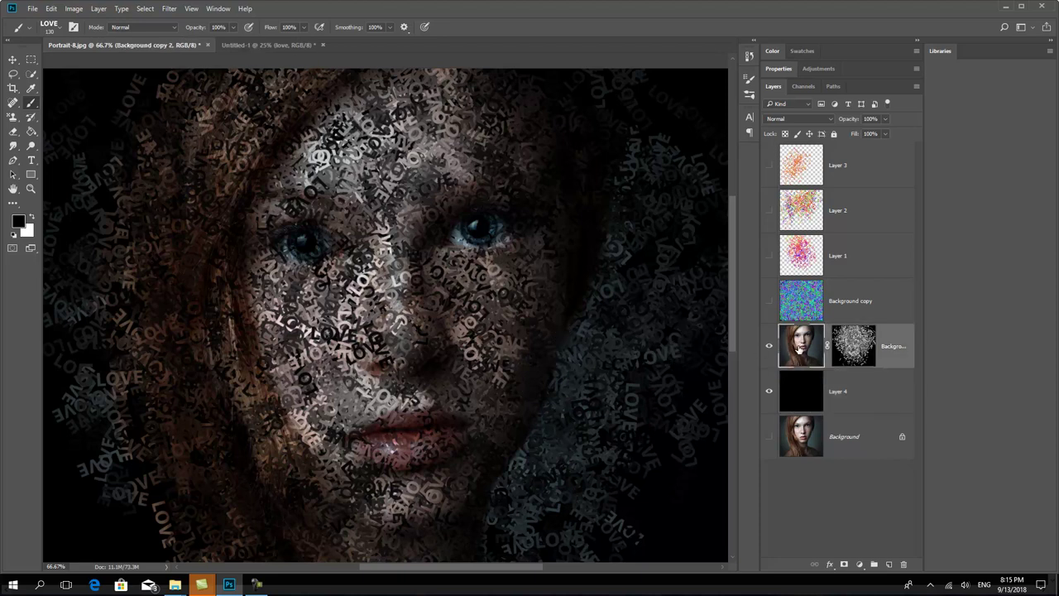
drag(768, 346, 769, 391)
click(769, 436)
drag(800, 440, 888, 563)
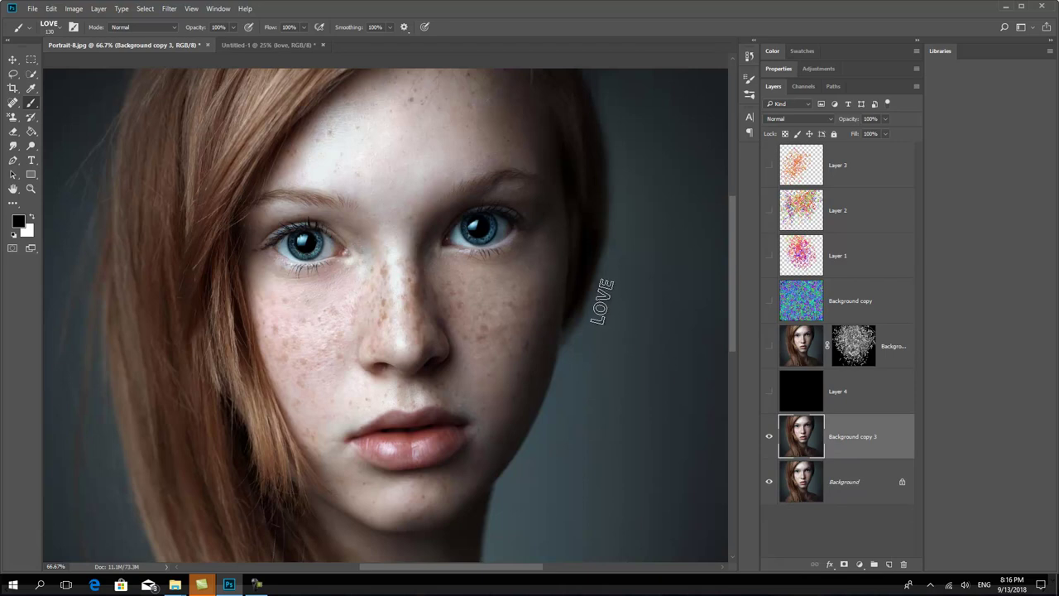
click(1005, 7)
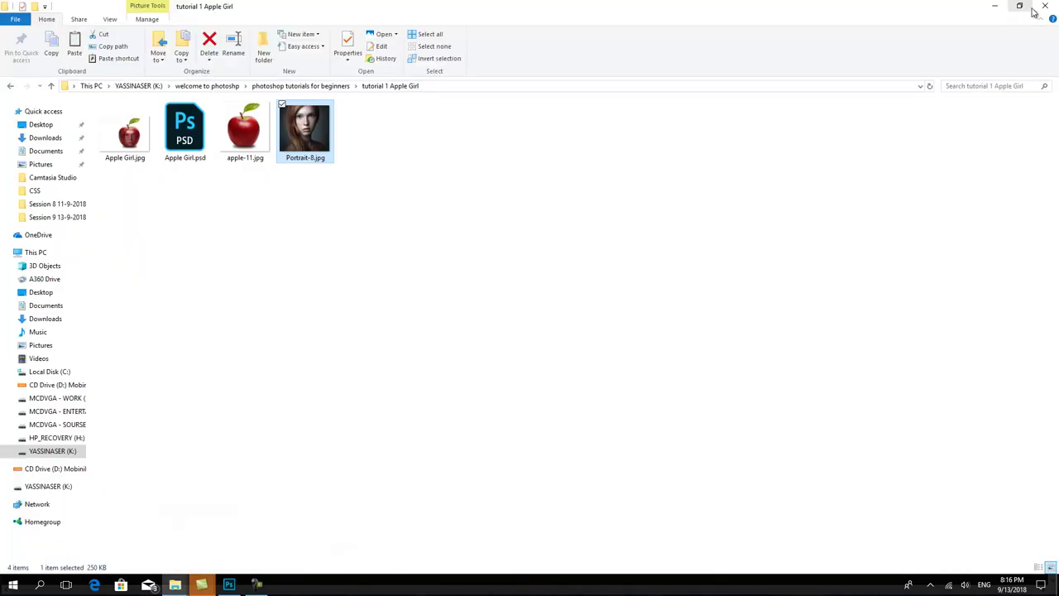
- Close the Explorer and preview windows, minimise Camtasia and refresh the desktop
click(1033, 11)
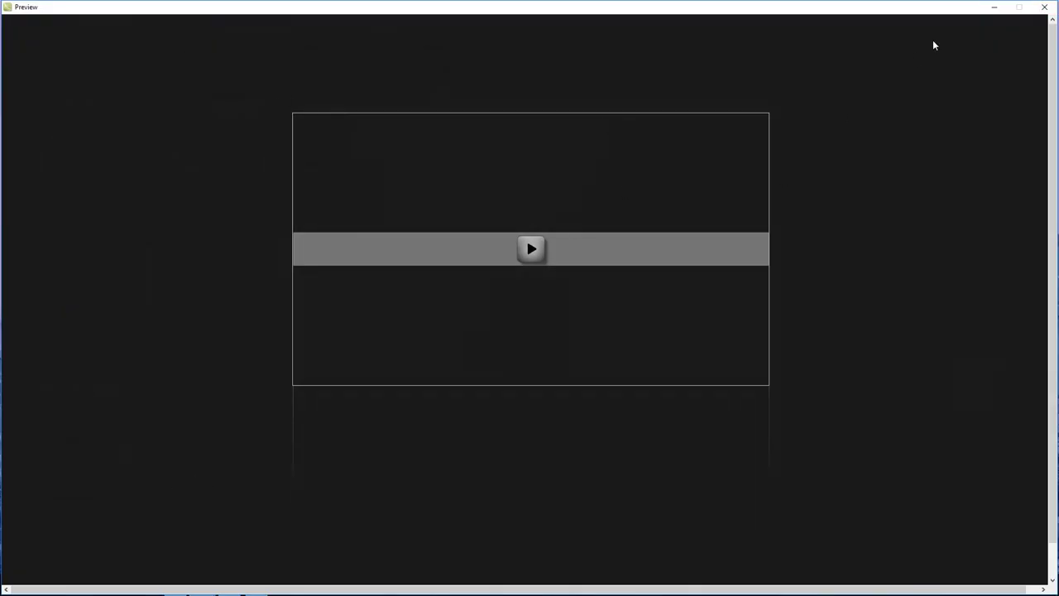
click(993, 7)
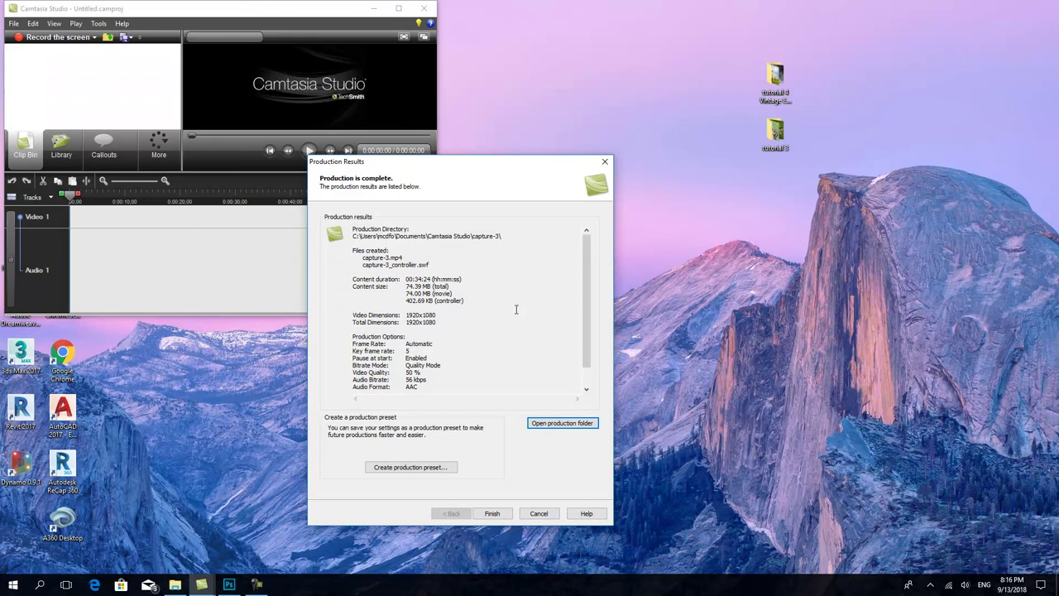
click(374, 10)
right_click(410, 201)
click(395, 248)
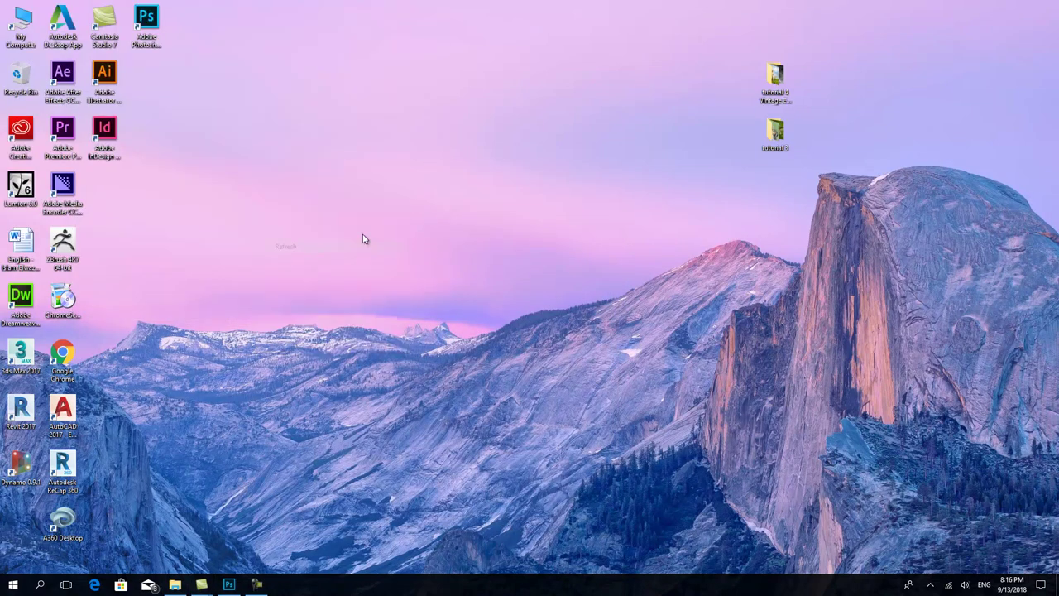
- Browse to the K: drive's welcome to photoshp > 4 > Brush tool folder
double_click(25, 32)
double_click(437, 240)
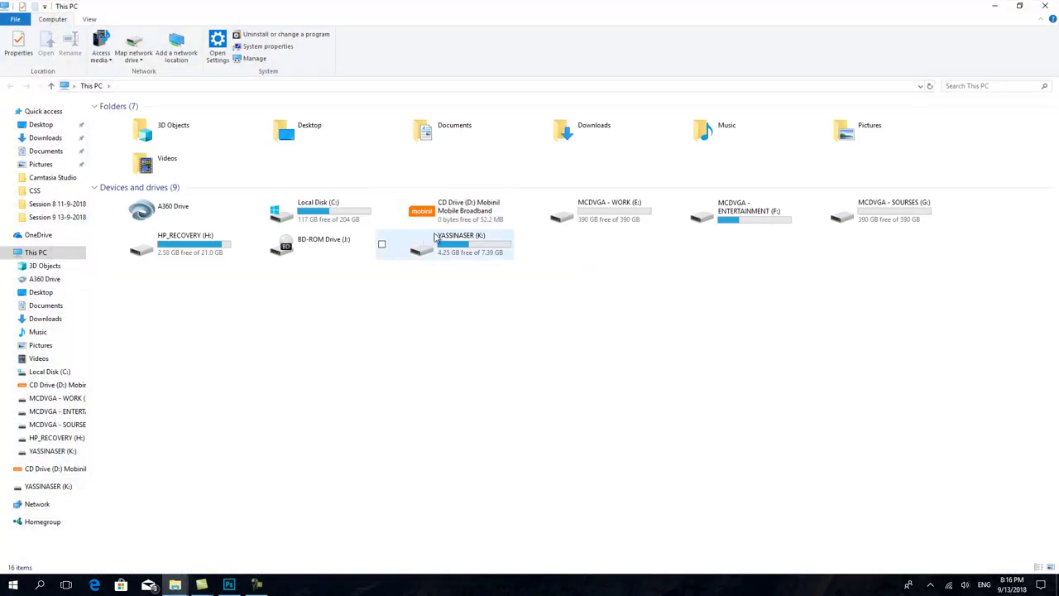
double_click(166, 142)
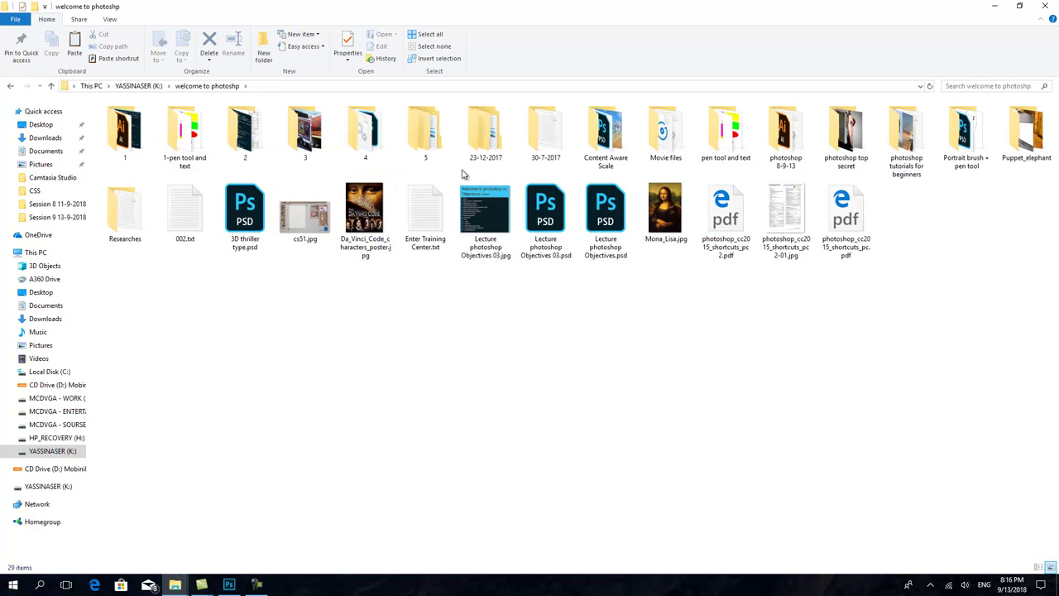
double_click(425, 141)
click(10, 85)
double_click(381, 161)
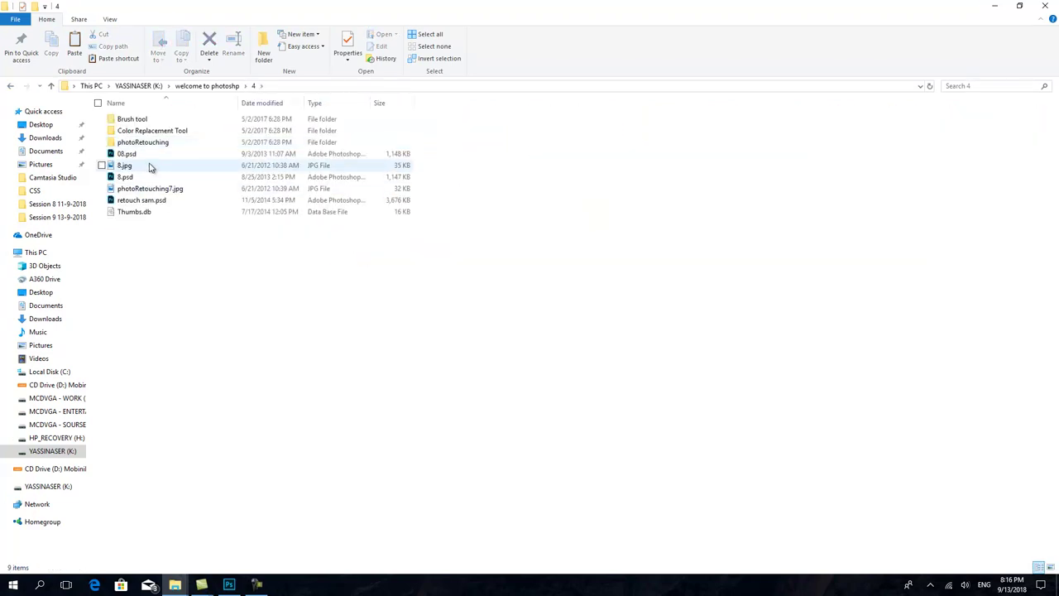
double_click(159, 120)
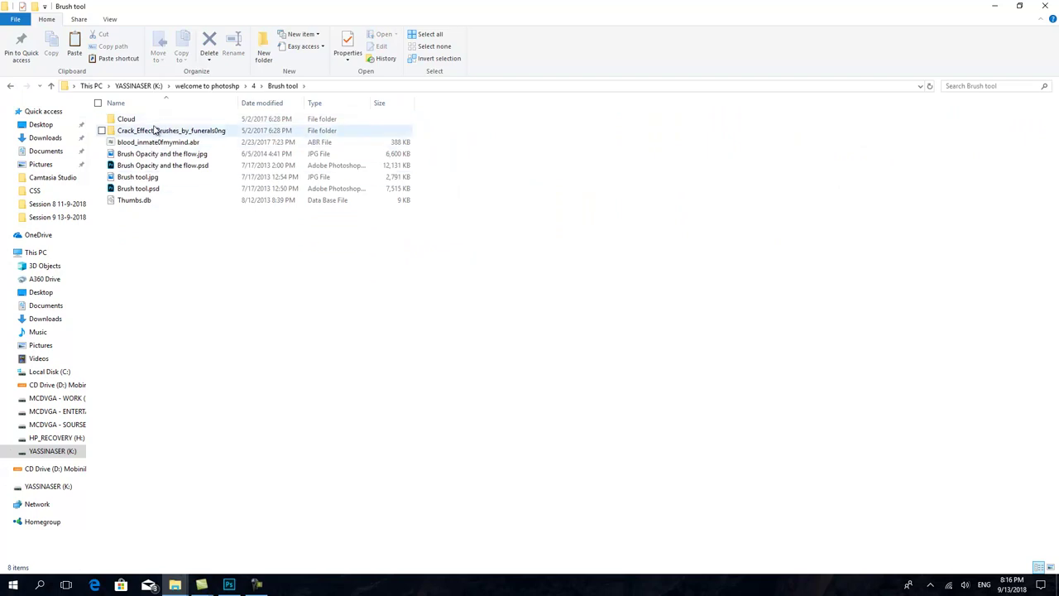
- Copy the Cloud and Crack_Effect_Brushes_by_funerals0ng folders to the desktop and open the crack folder
click(153, 124)
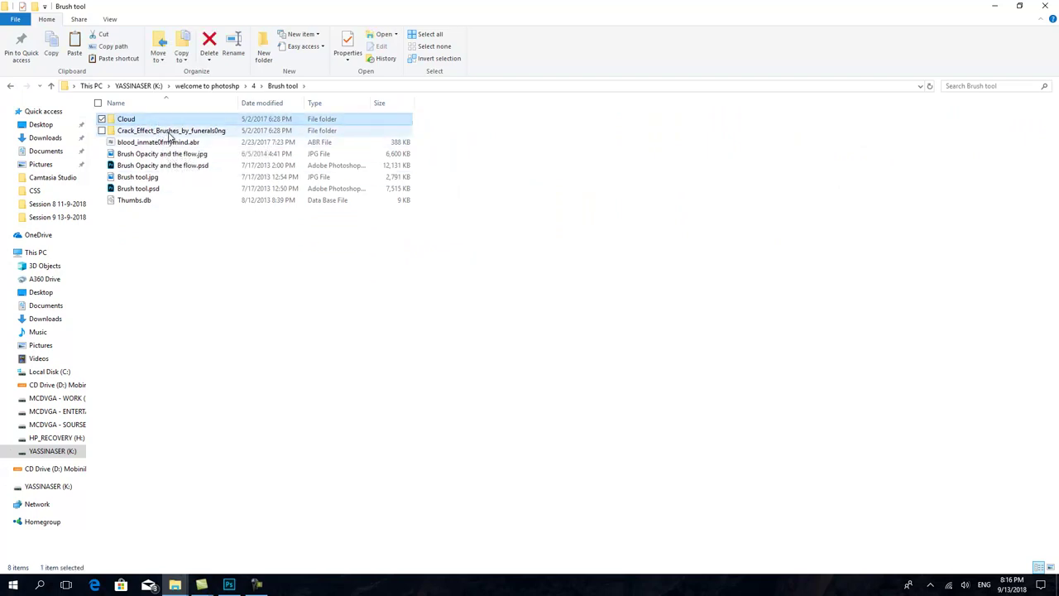
ctrl+click(170, 137)
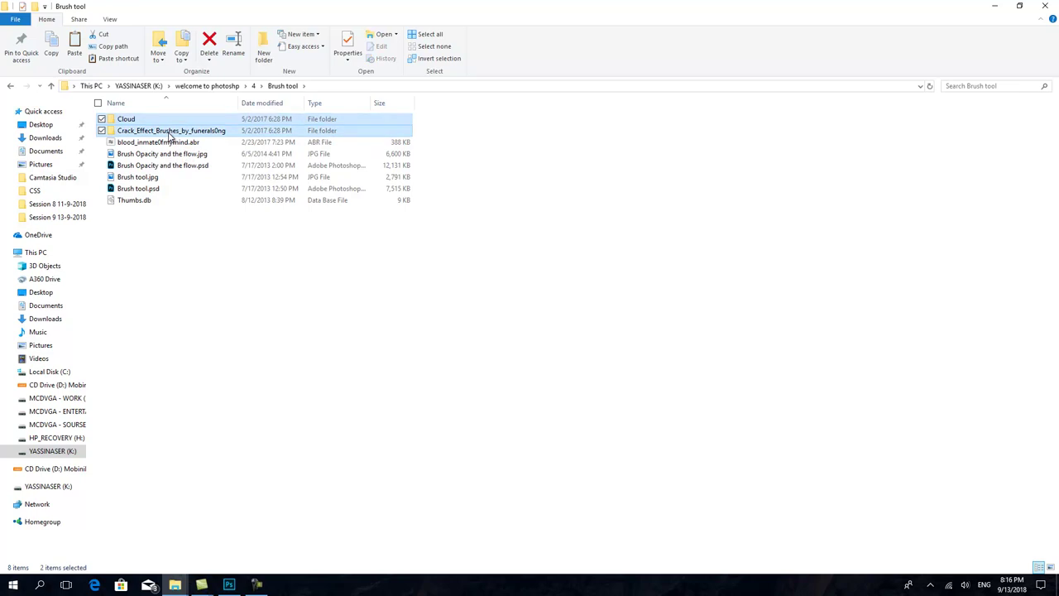
right_click(169, 136)
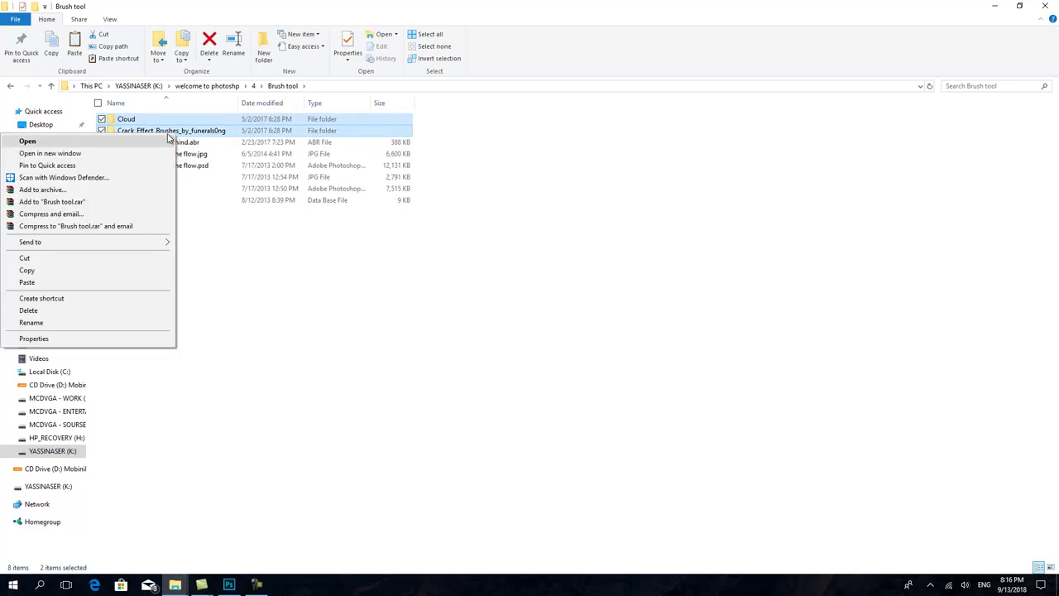
click(48, 269)
click(995, 7)
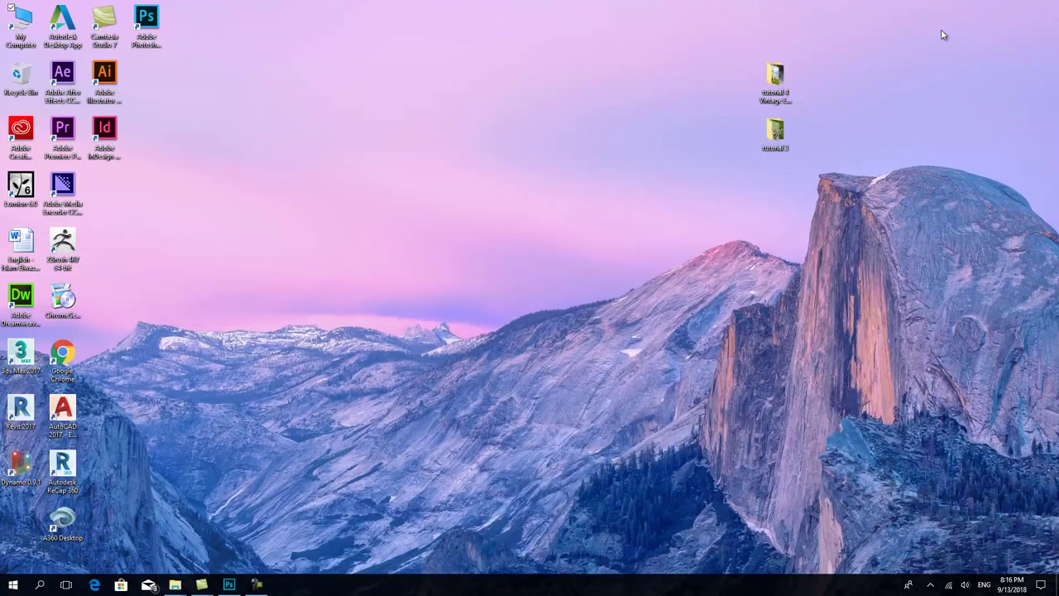
right_click(655, 149)
click(570, 214)
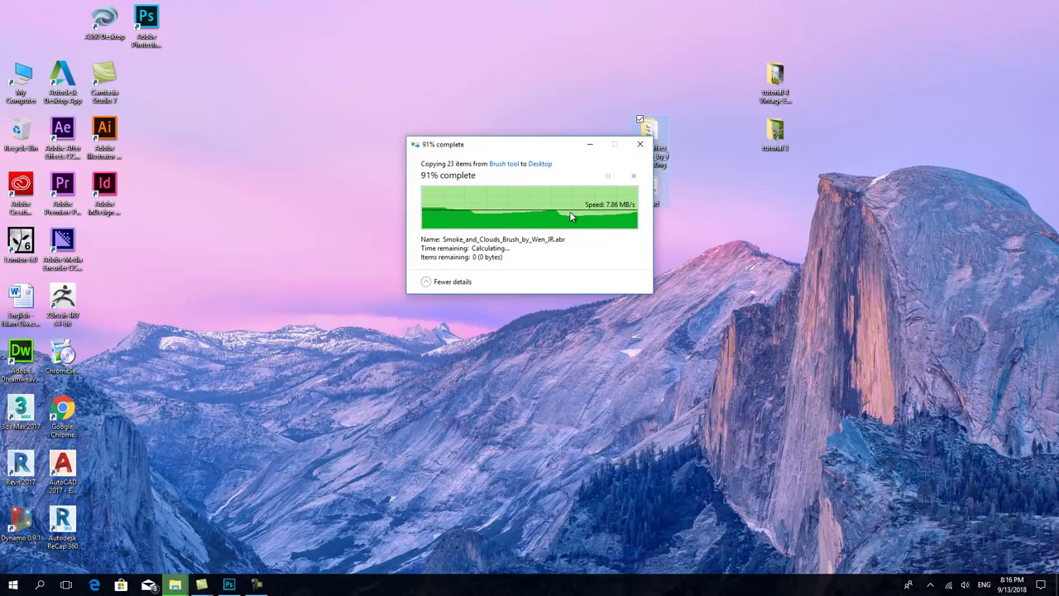
click(569, 217)
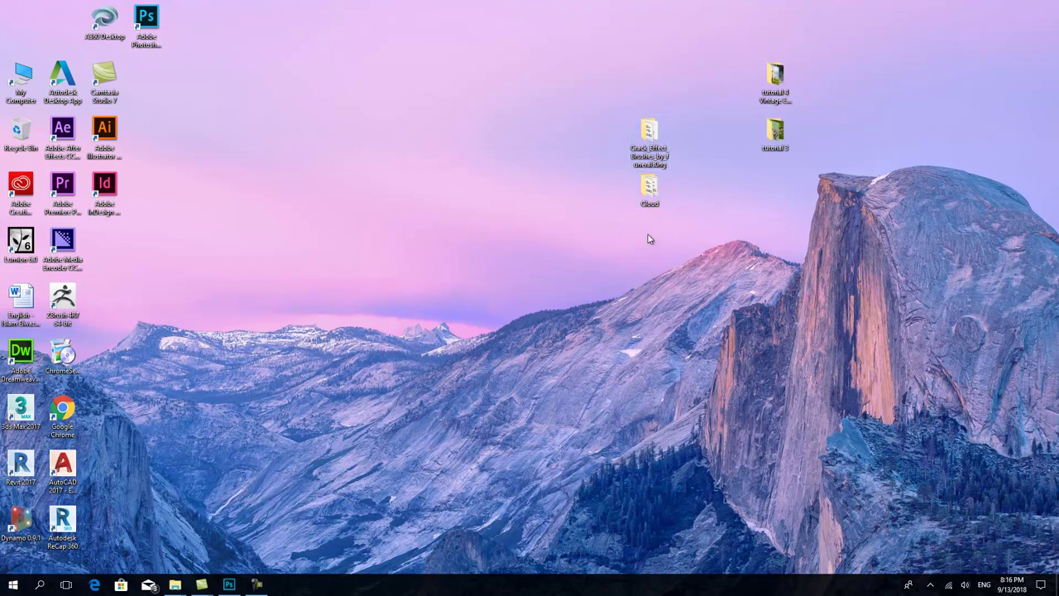
double_click(654, 135)
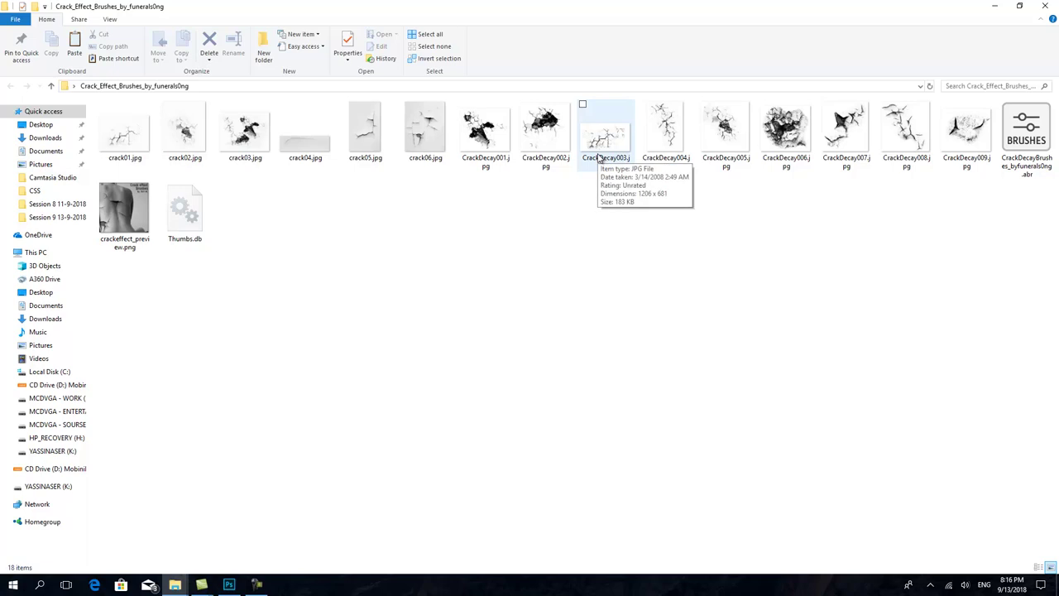
click(1039, 144)
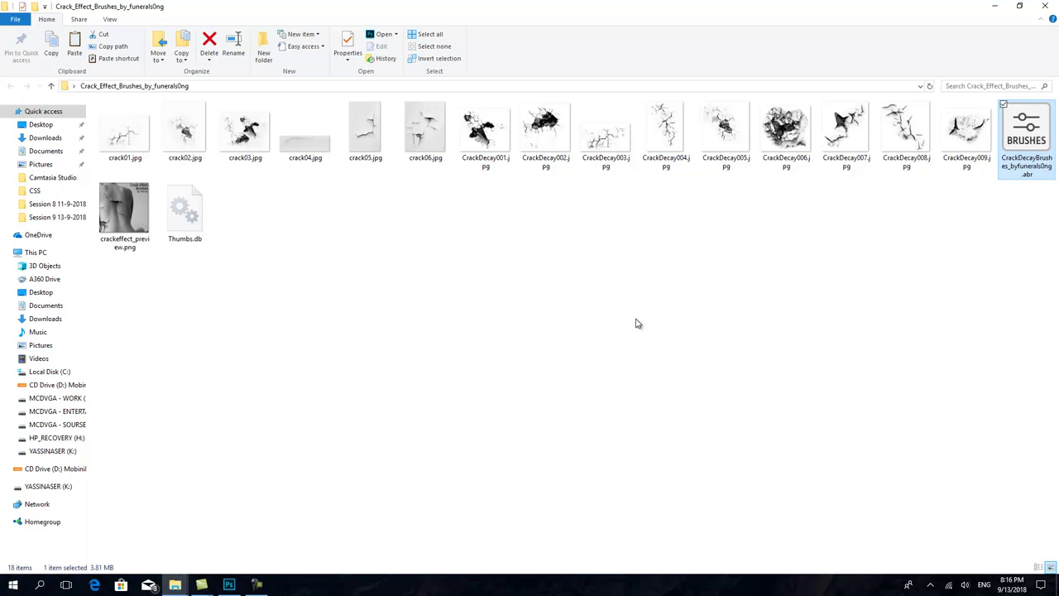
click(229, 586)
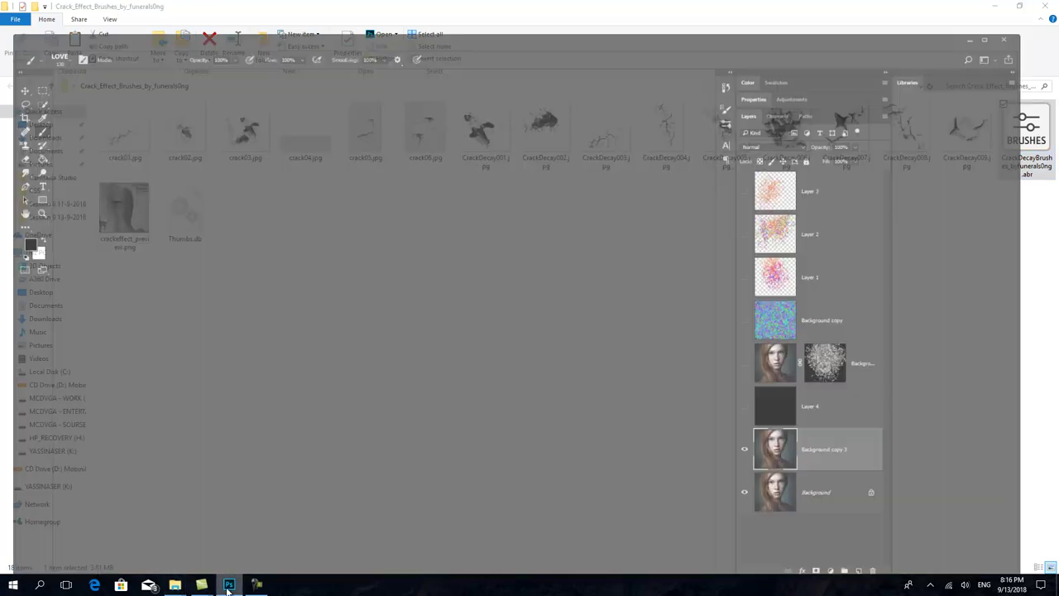
right_click(398, 159)
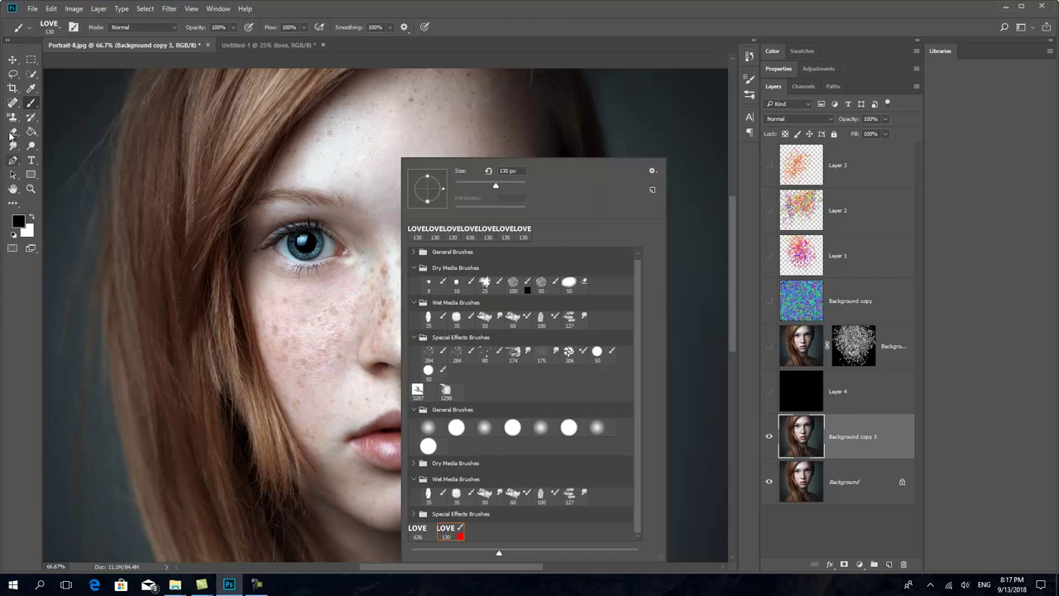
right_click(31, 107)
click(60, 104)
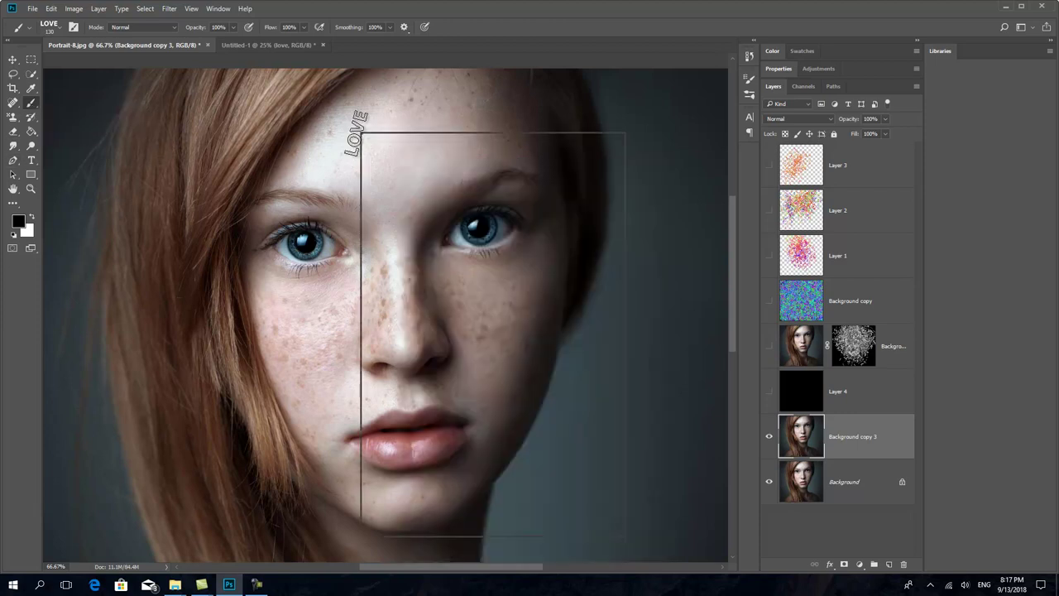
right_click(368, 140)
click(612, 146)
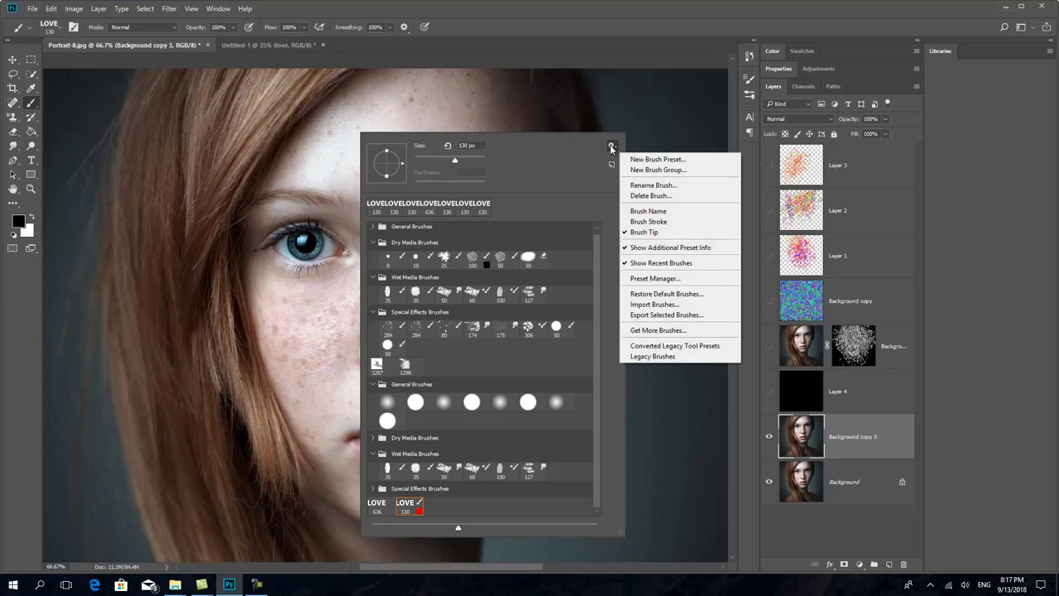
click(690, 308)
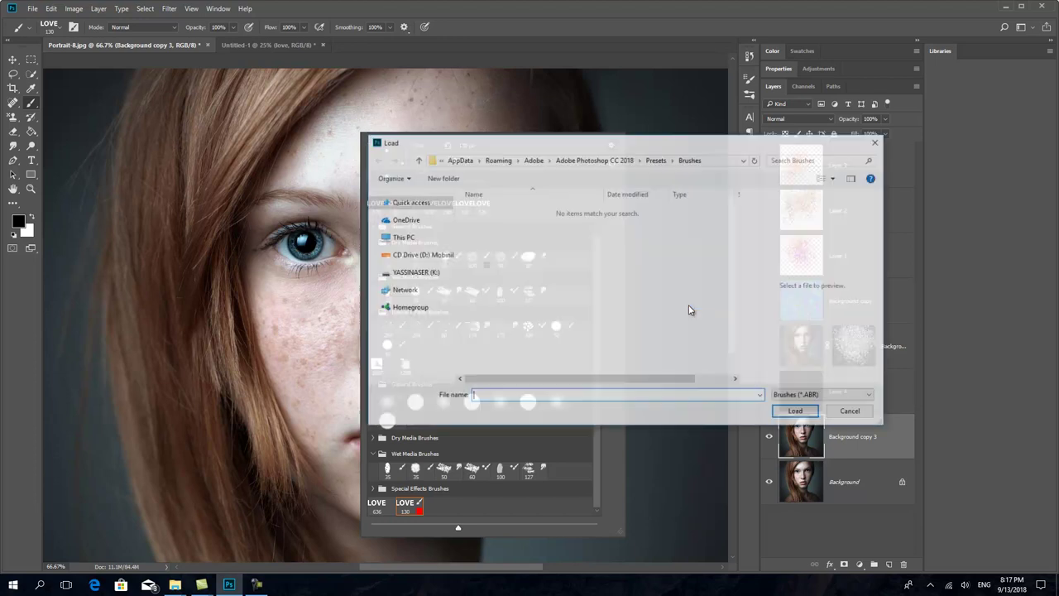
click(410, 216)
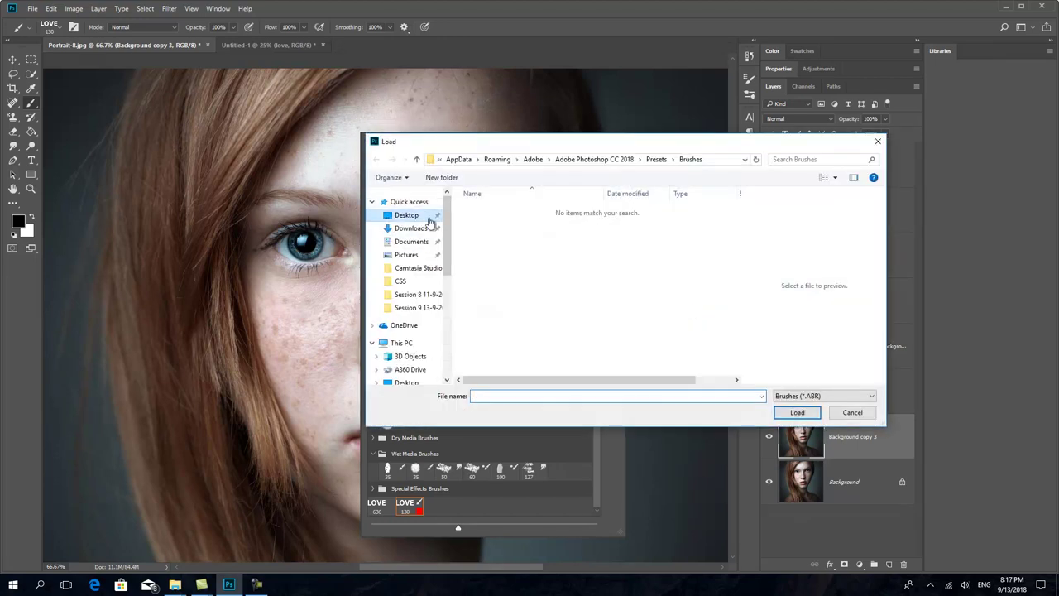
double_click(501, 222)
click(502, 215)
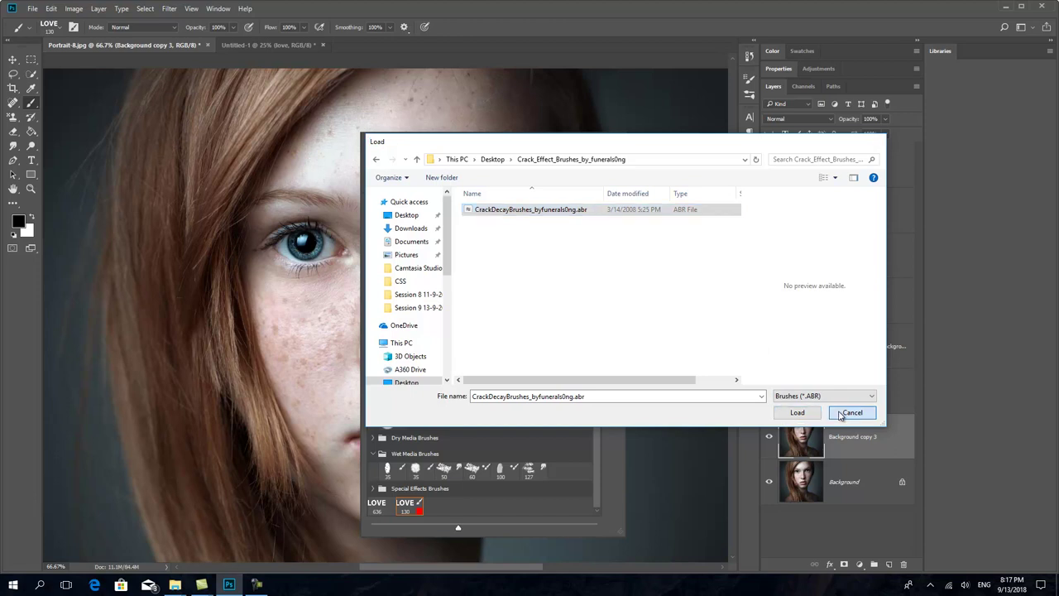
click(840, 414)
click(1004, 8)
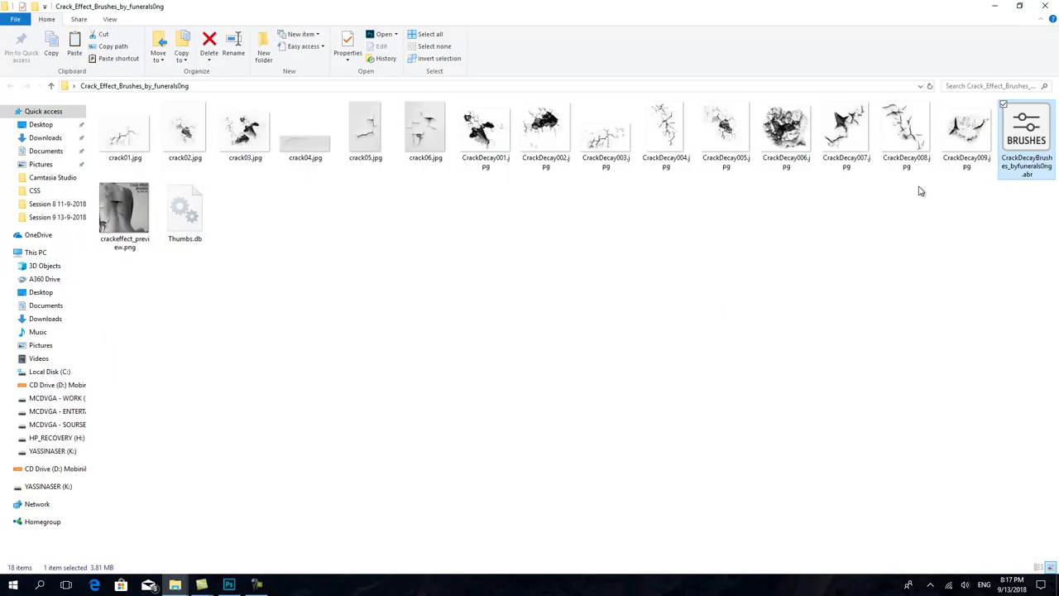
- Load CrackDecayBrushes_byfunerals0ng.abr into Photoshop and bring Photoshop back to the front
double_click(1018, 135)
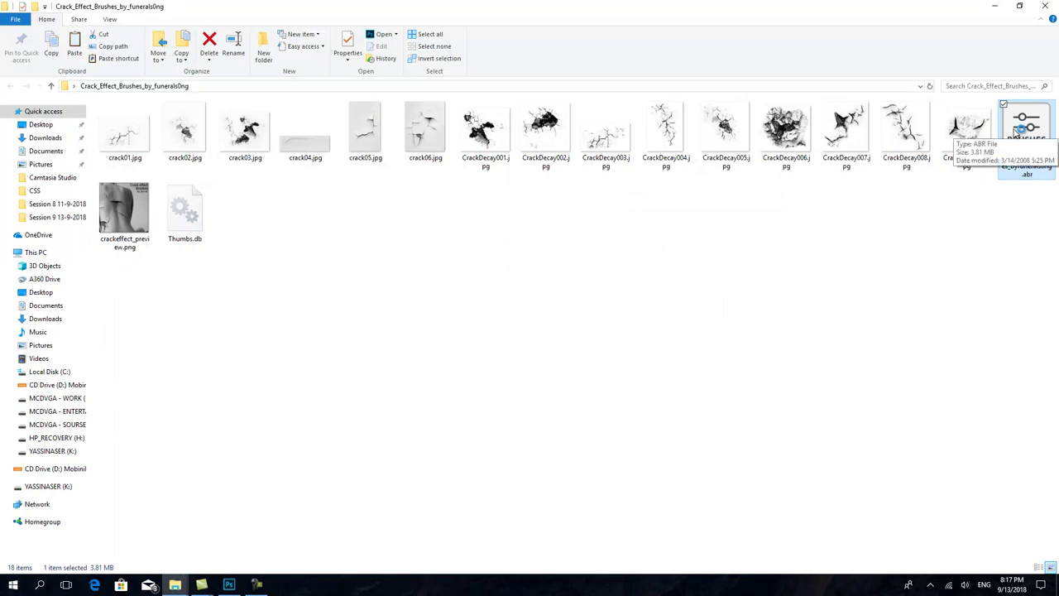
click(228, 584)
- Try the 750 px CrackDecay brush over the forehead and eyes, then undo it
right_click(537, 198)
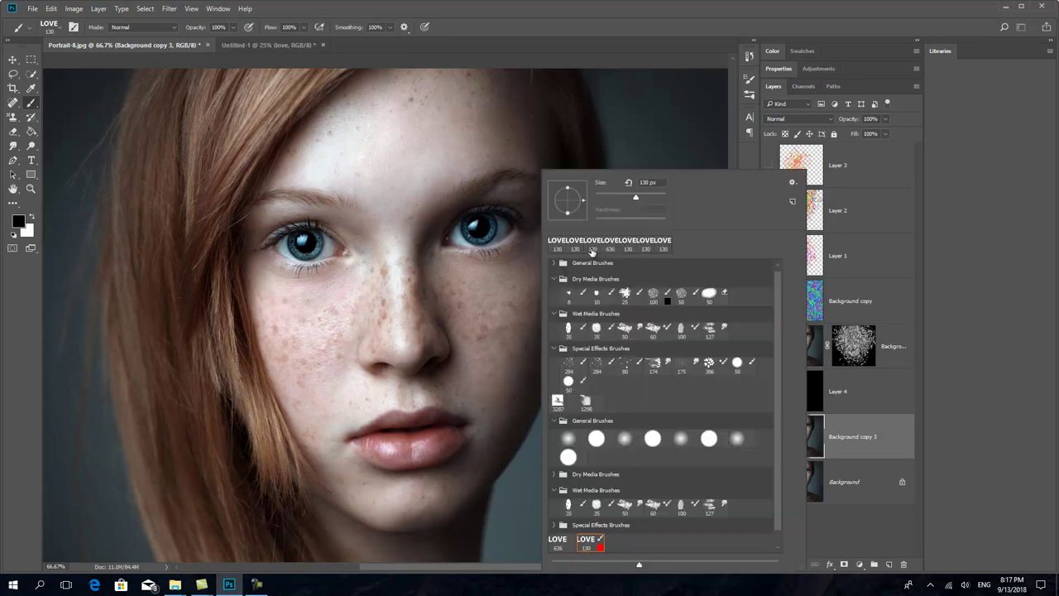
scroll(775, 428, down, 1)
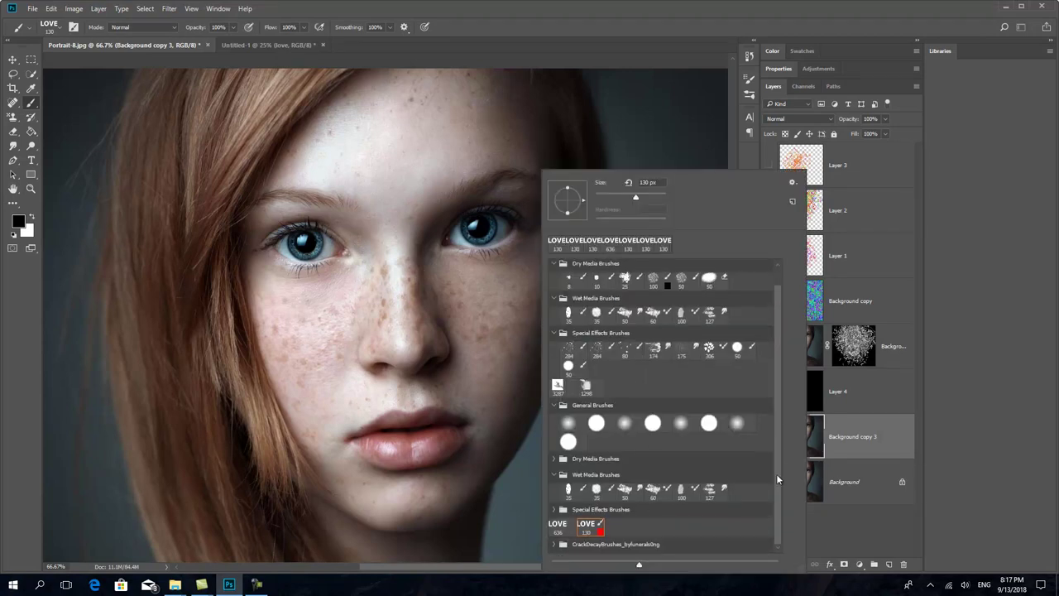
click(555, 543)
scroll(720, 289, down, 2)
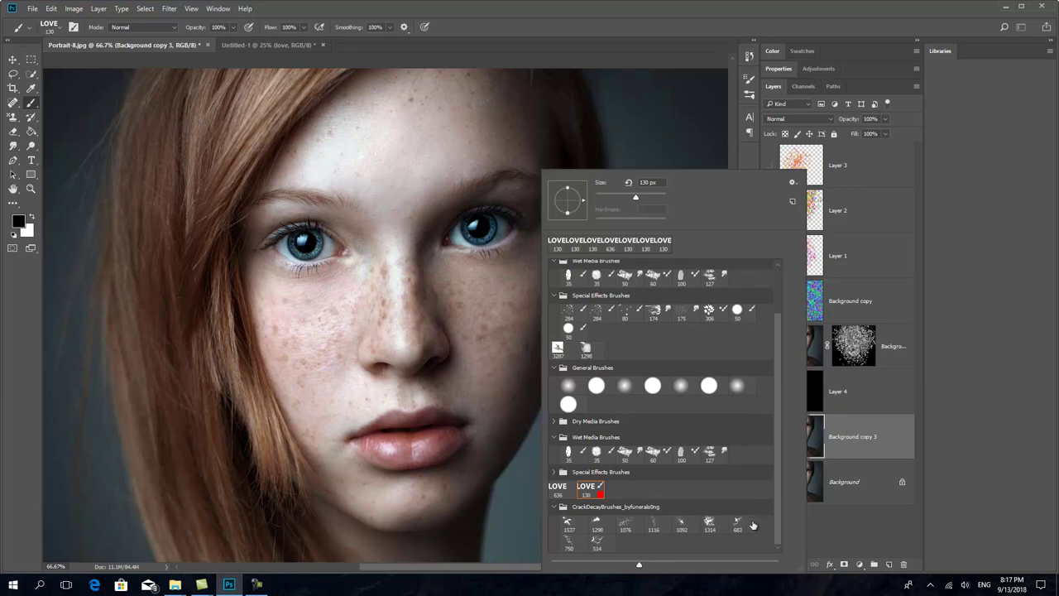
click(568, 542)
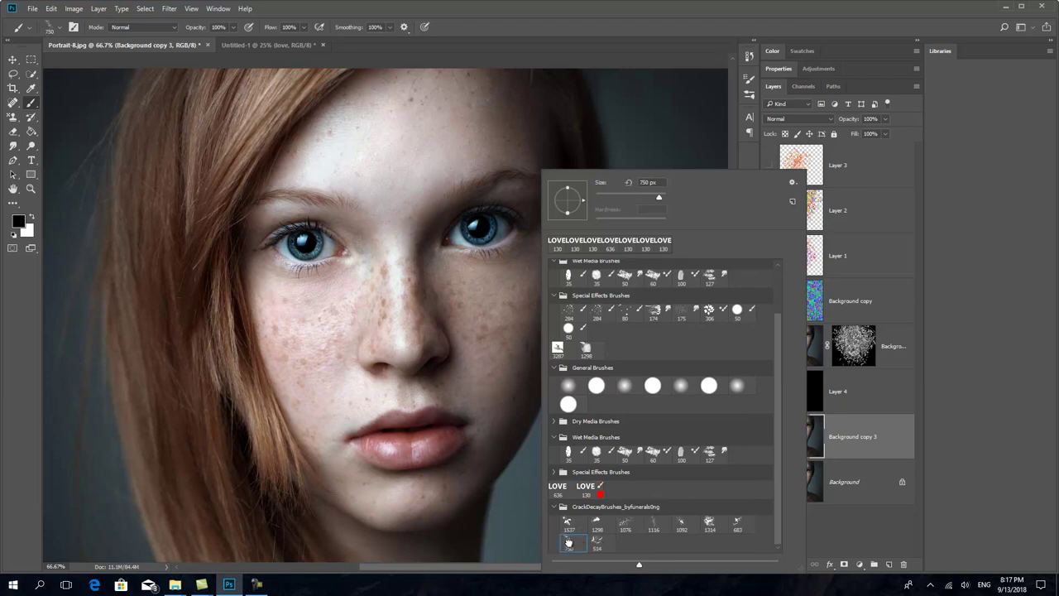
key(Return)
mouse_move(463, 331)
mouse_down()
mouse_move(397, 207)
mouse_move(331, 124)
mouse_up()
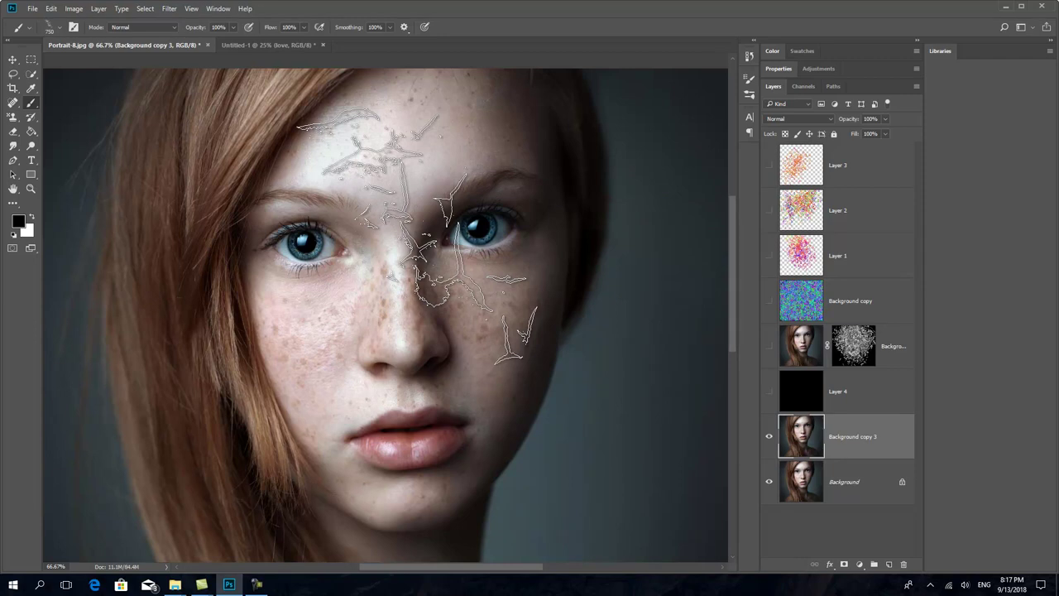
click(417, 235)
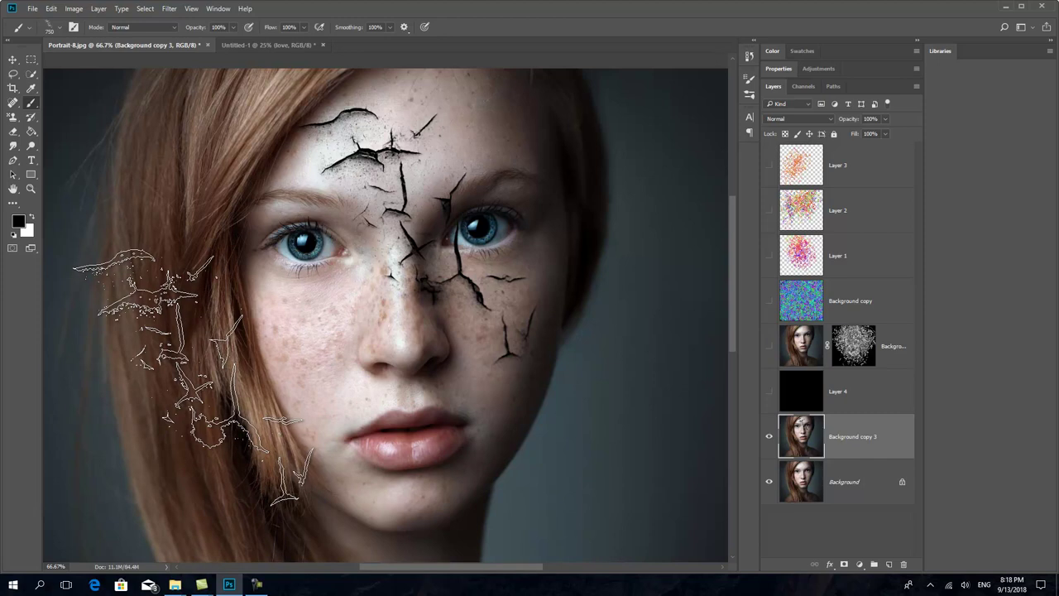
key(ctrl+minus)
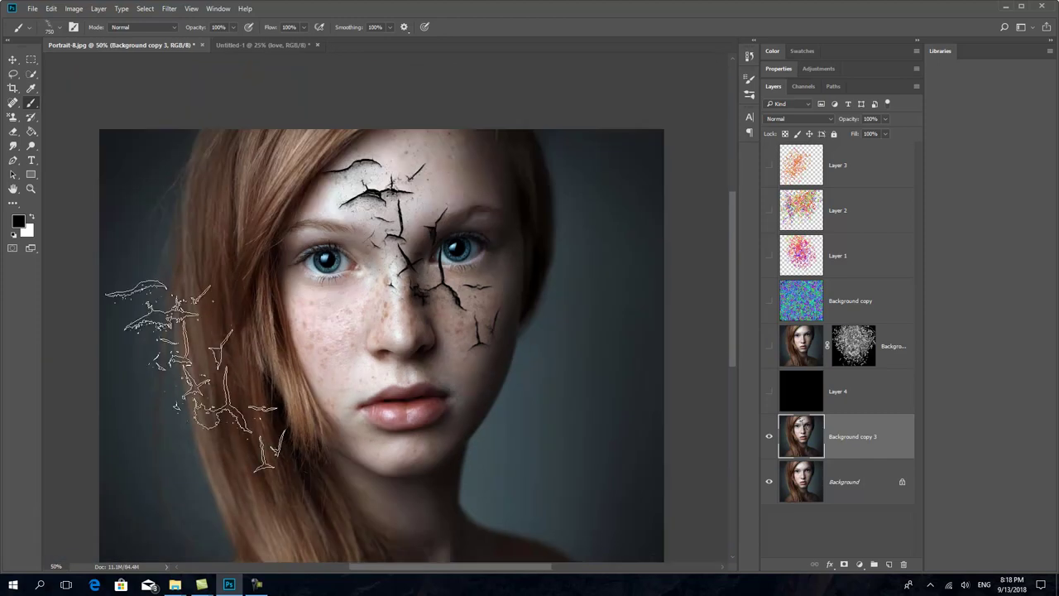
key(ctrl+z)
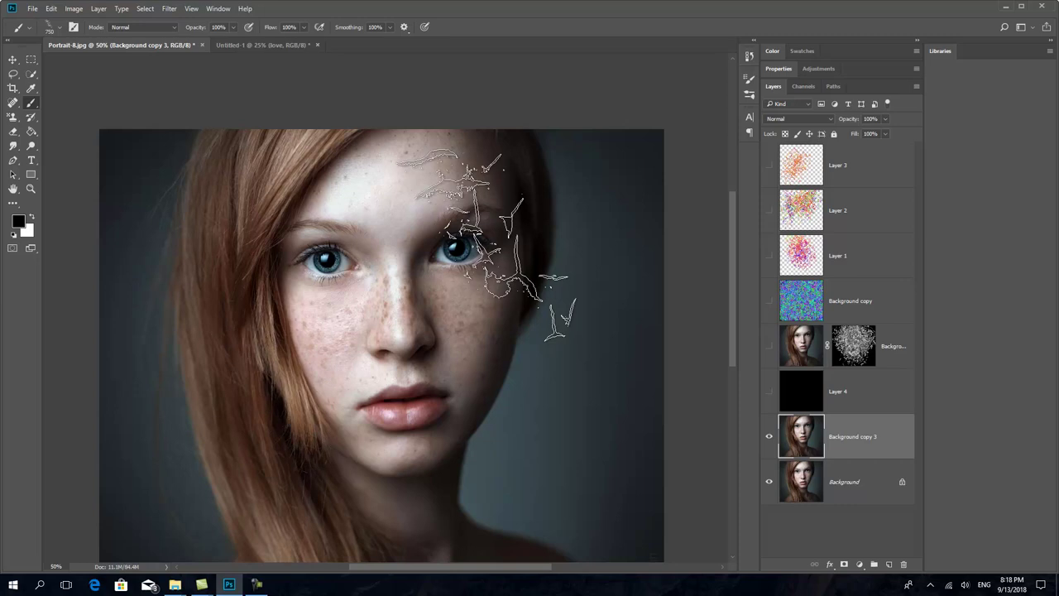
- Stamp cracks across the face with the brush enlarged to about 2165 px, then undo them
right_click(522, 259)
drag(617, 199, 618, 198)
click(595, 44)
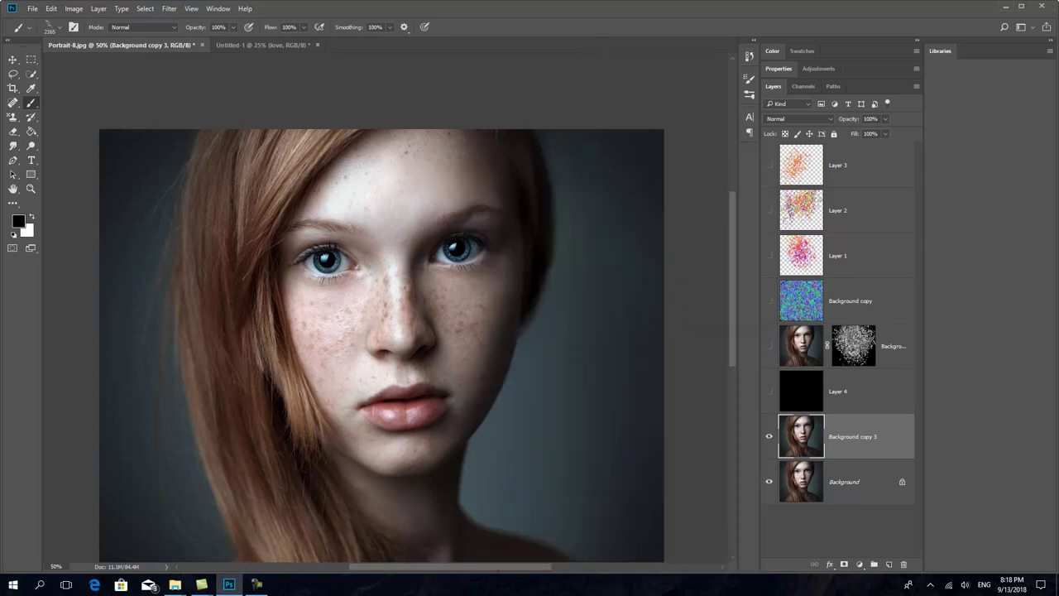
click(496, 314)
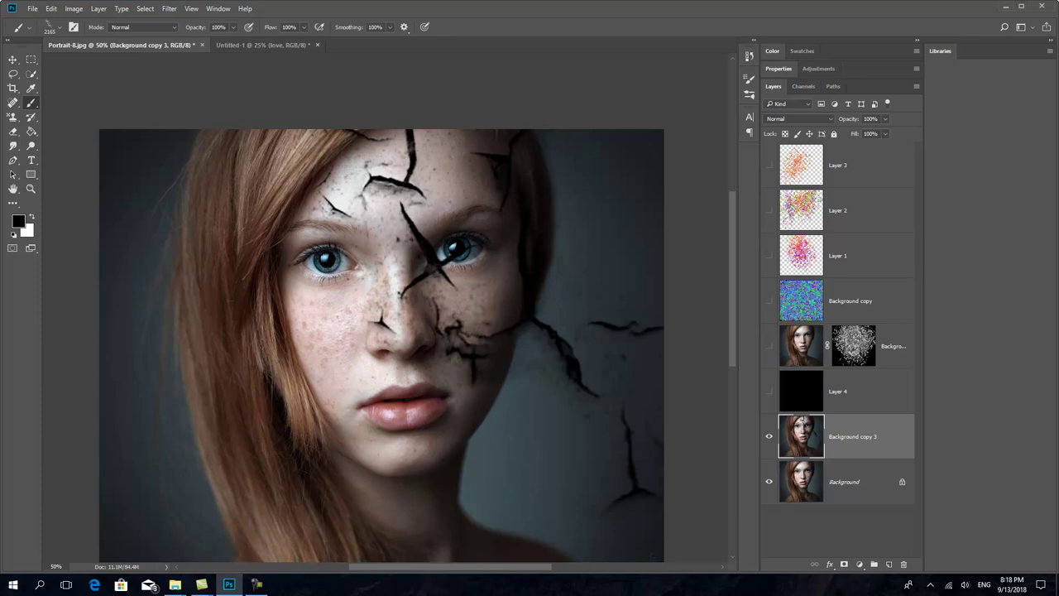
click(496, 315)
click(496, 314)
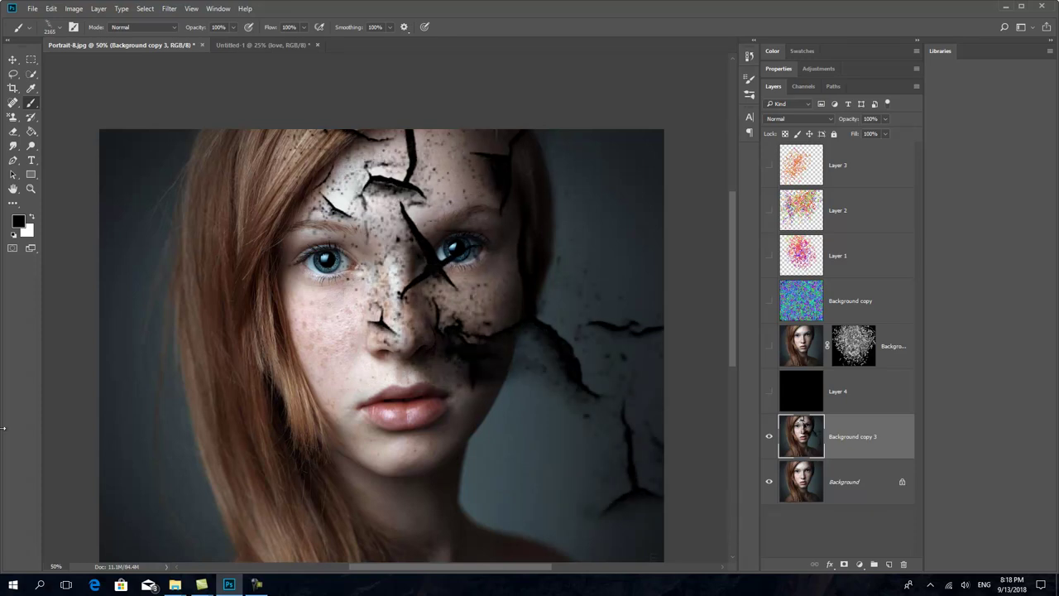
key(ctrl+alt+z)
key(ctrl+alt+z)
key(ctrl+alt+z)
- Stamp cracks across the forehead with the 1076 px CrackDecay brush
right_click(531, 313)
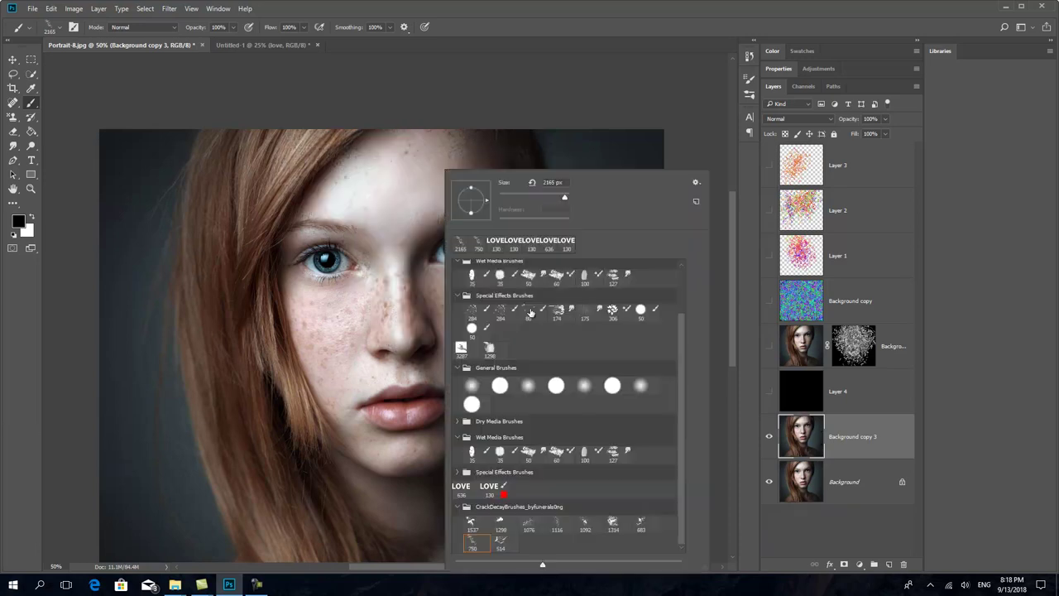
double_click(528, 523)
click(385, 207)
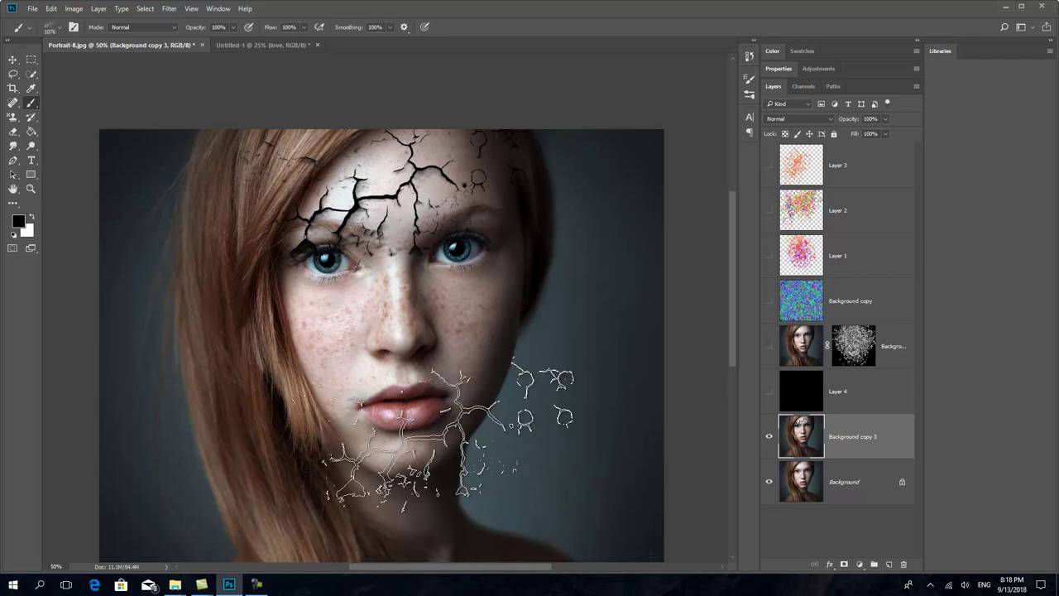
right_click(462, 350)
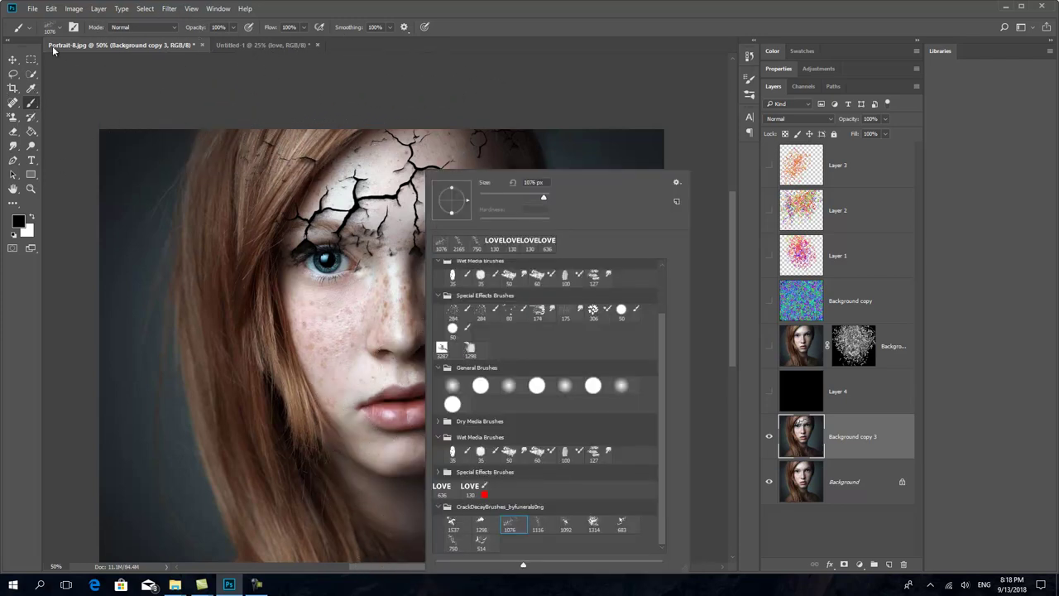
- Set the crack brush tip spacing to 135% and angle to -176°
click(73, 27)
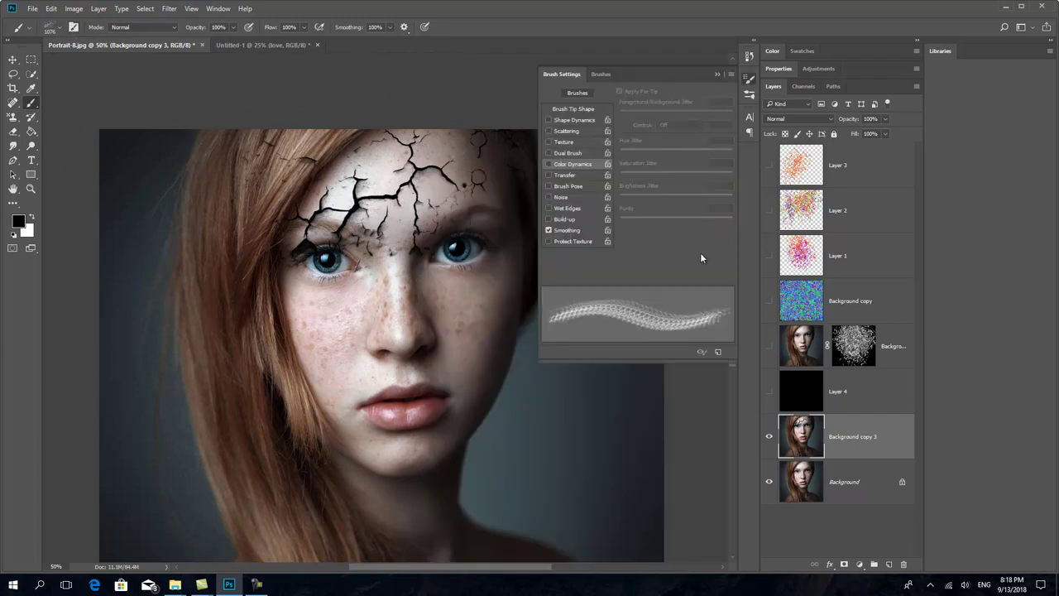
click(580, 109)
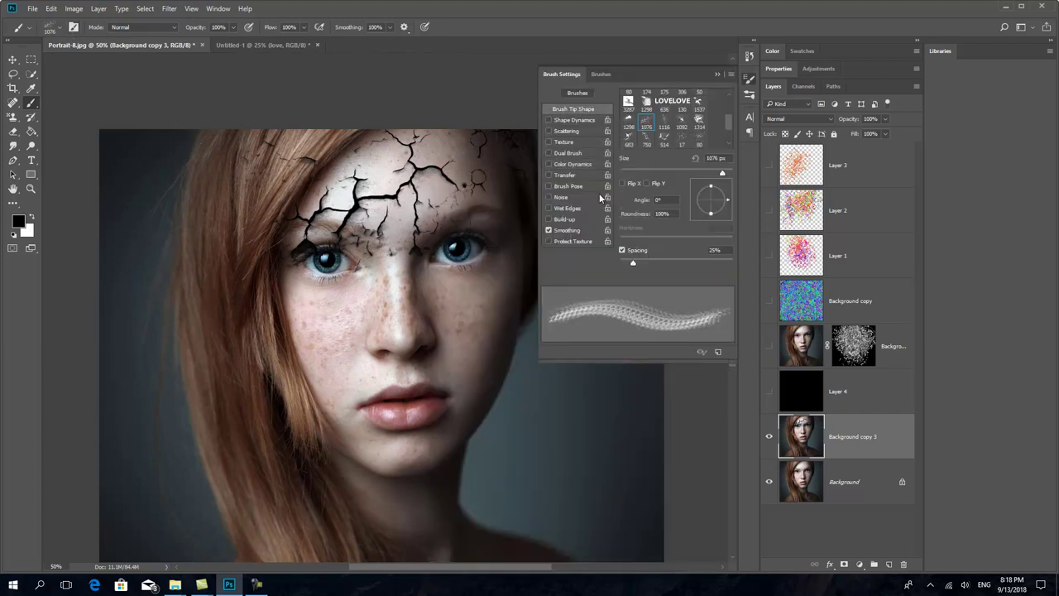
drag(633, 263, 686, 263)
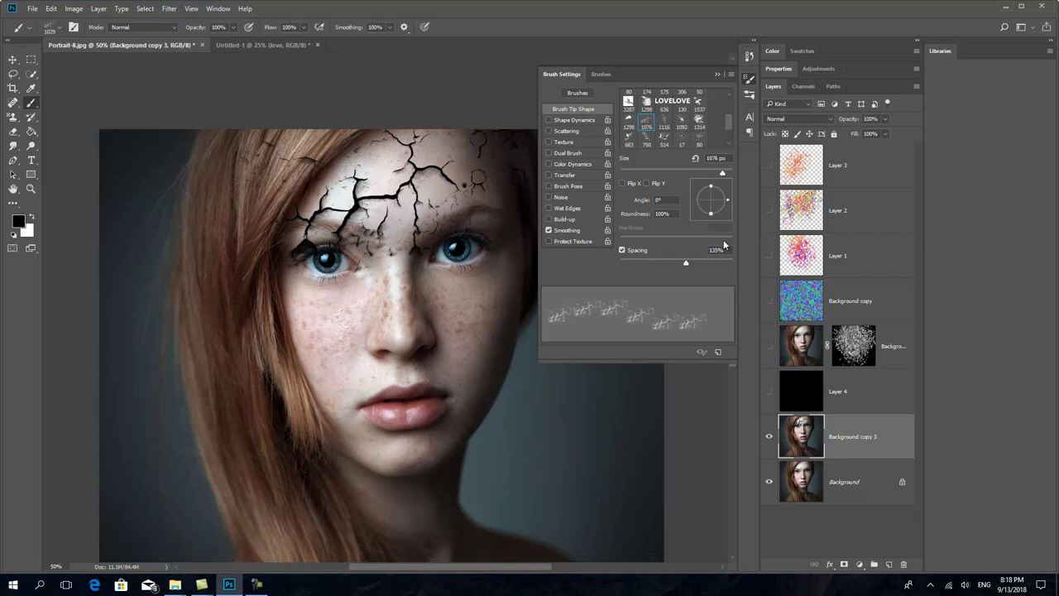
drag(731, 204, 695, 205)
- Stamp cracks over the cheeks, nose and chin, then minimise Photoshop
click(380, 315)
click(372, 430)
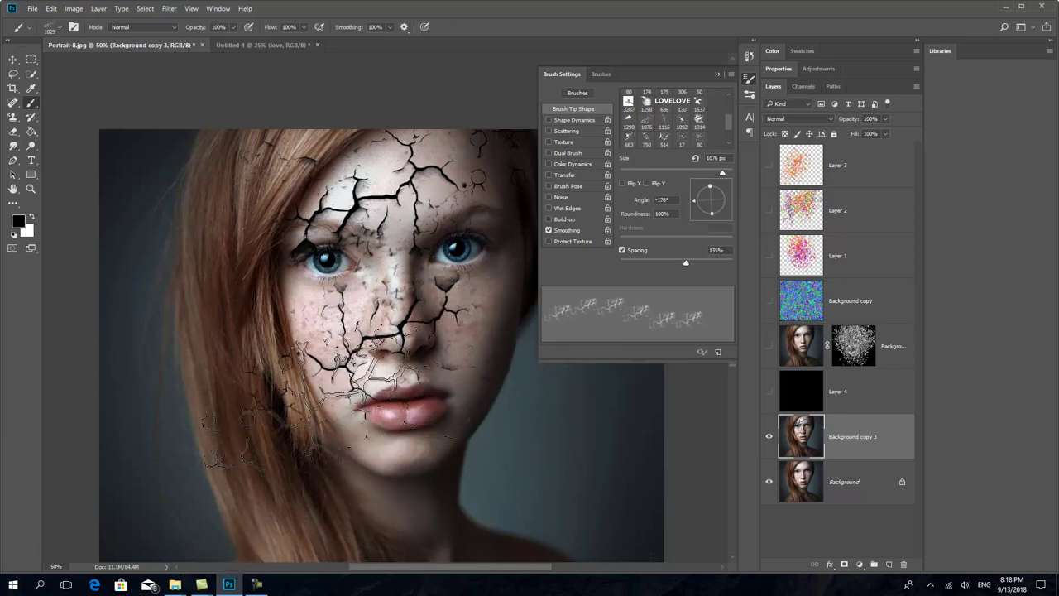
click(348, 323)
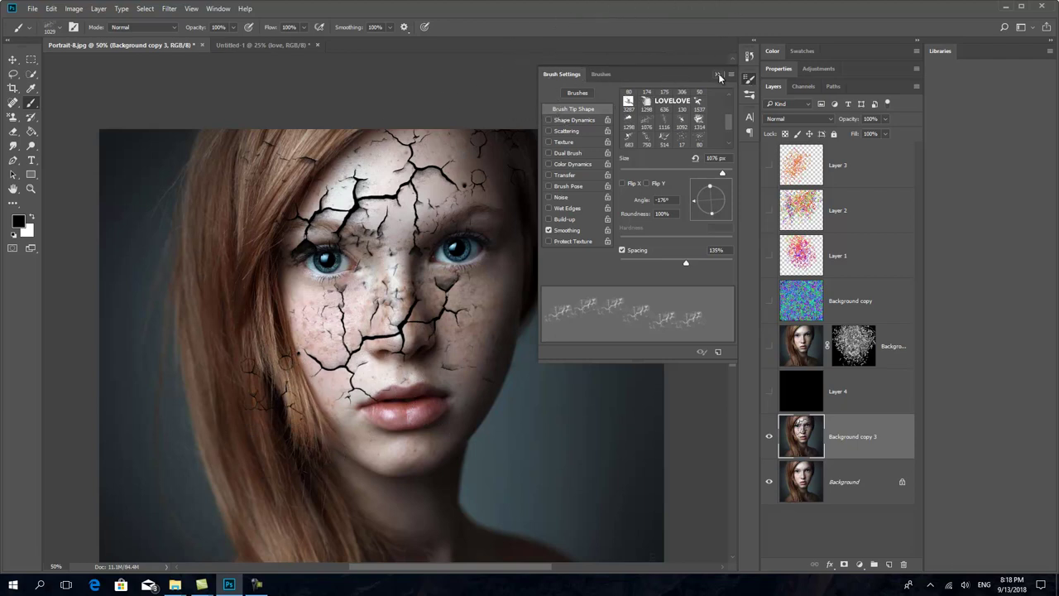
click(718, 74)
click(1004, 7)
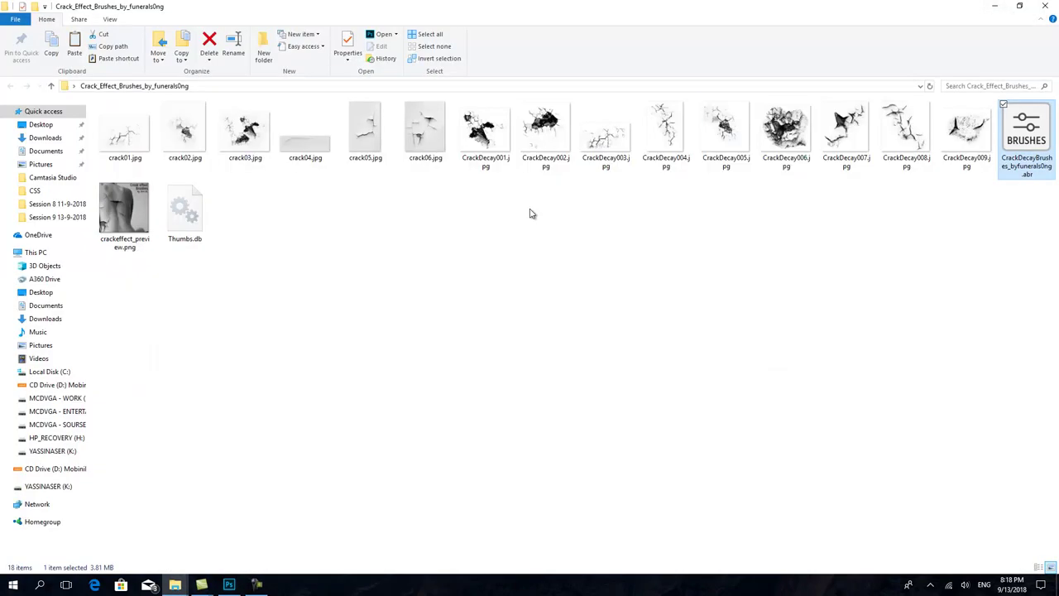
mouse_move(245, 132)
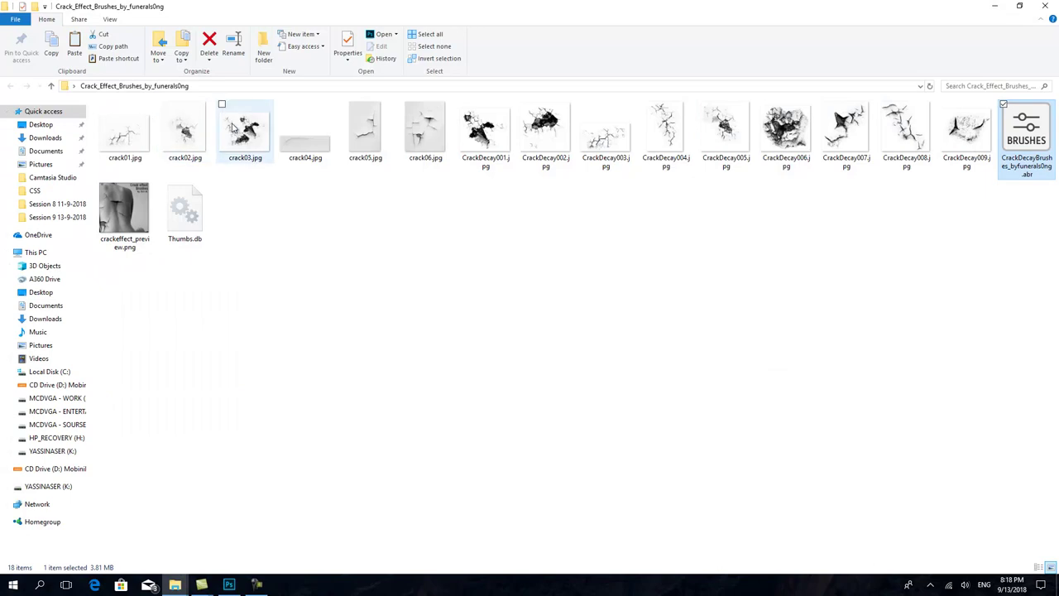
- Open the desktop Cloud folder, view its three .abr files as large icons, and pick Cloud Brushes by Blazter
click(1045, 6)
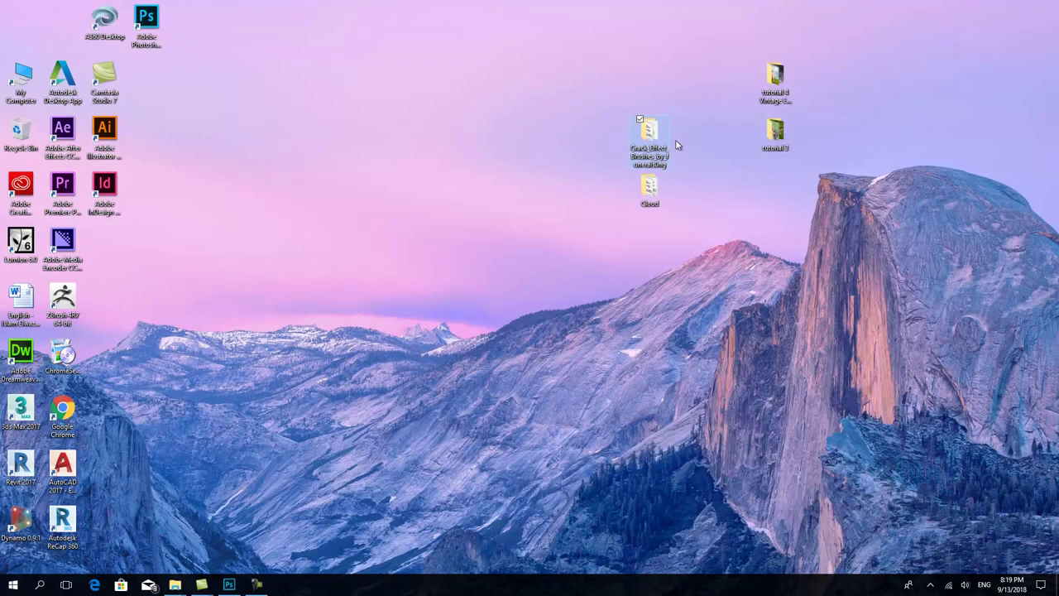
double_click(652, 192)
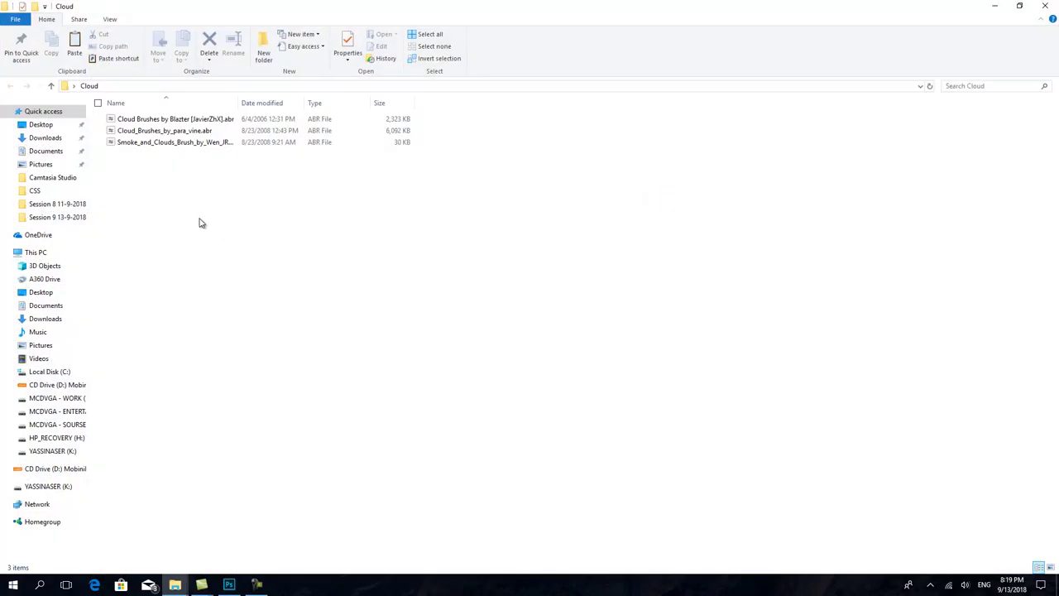
drag(147, 179, 210, 115)
click(109, 19)
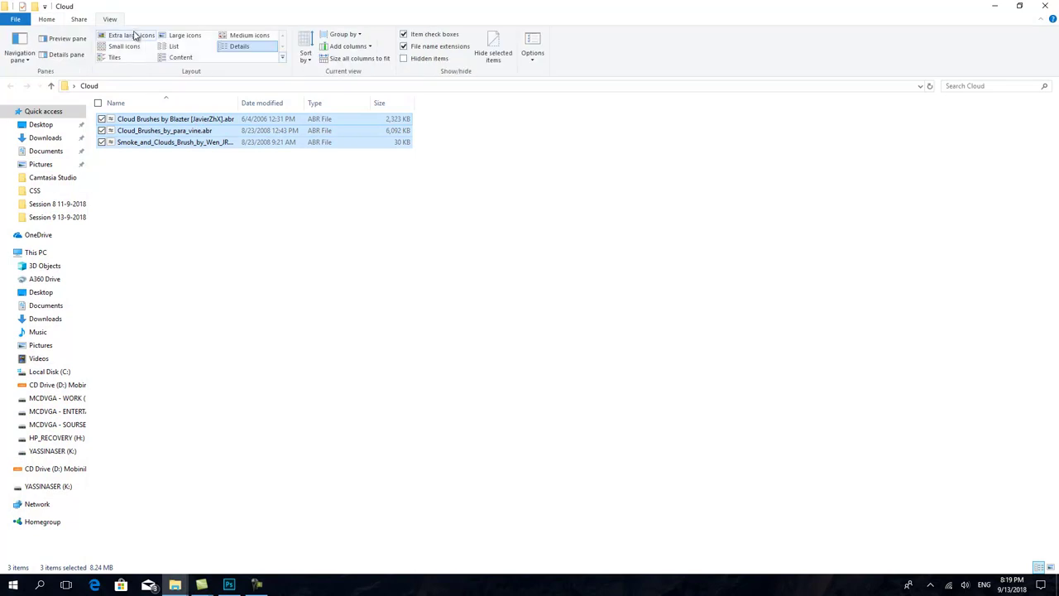
click(178, 35)
click(238, 250)
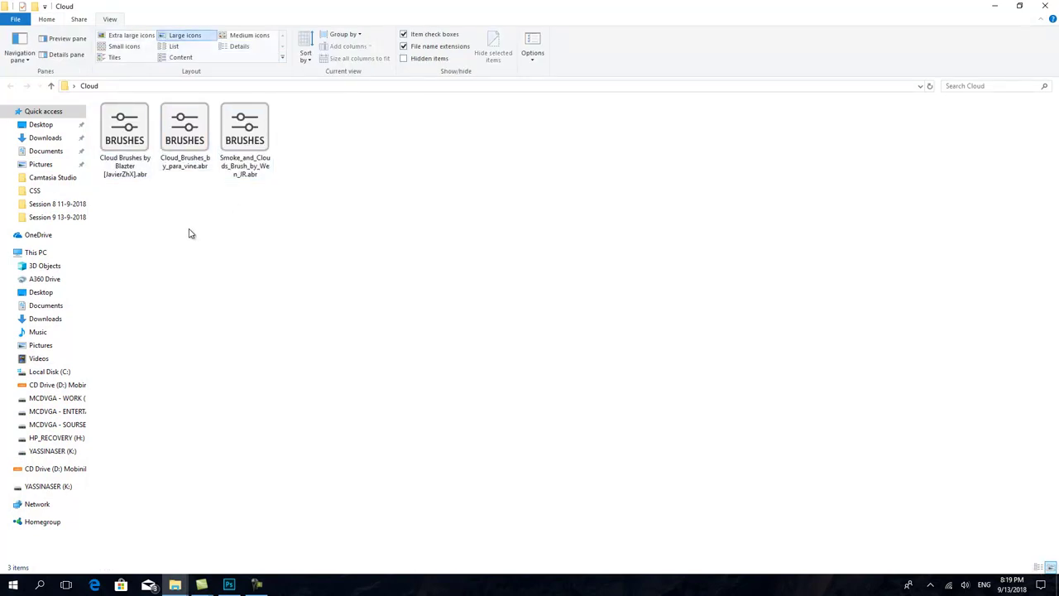
click(135, 142)
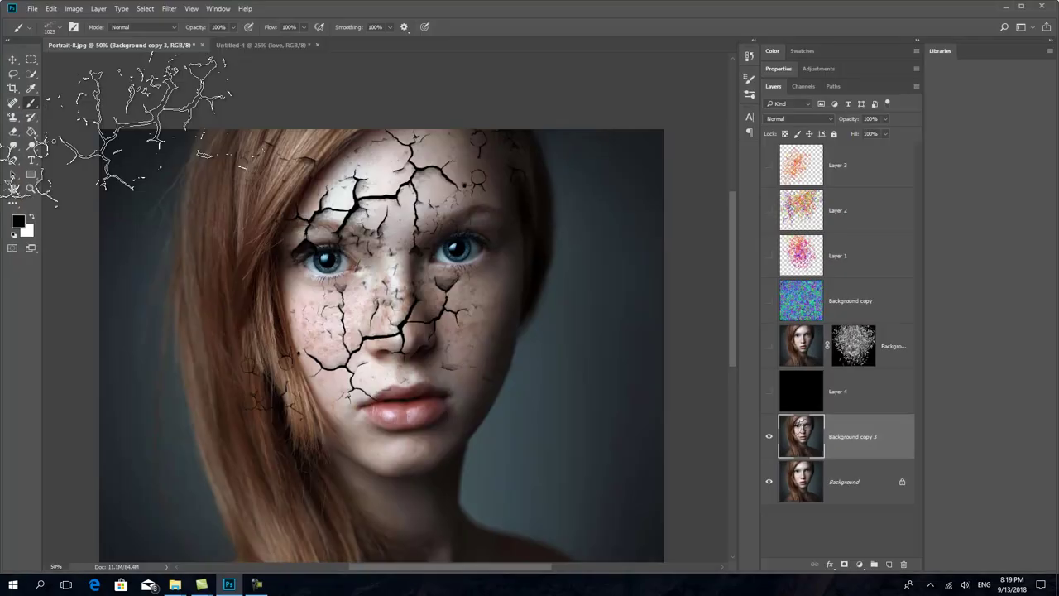
- Expand the Cloud Brushes by Blazter group in the Brush Preset picker
right_click(372, 170)
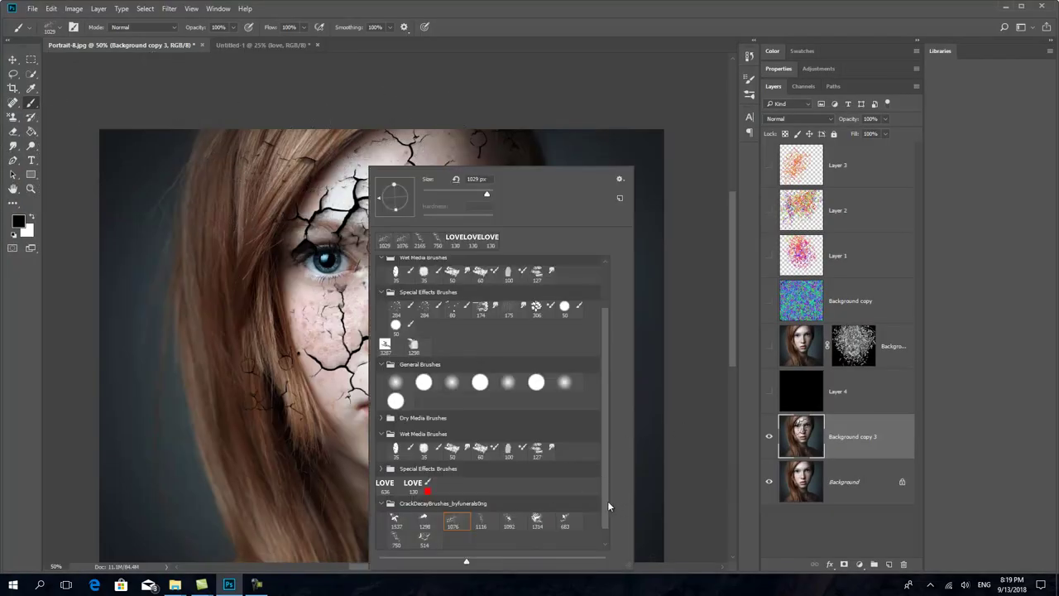
scroll(605, 517, down, 1)
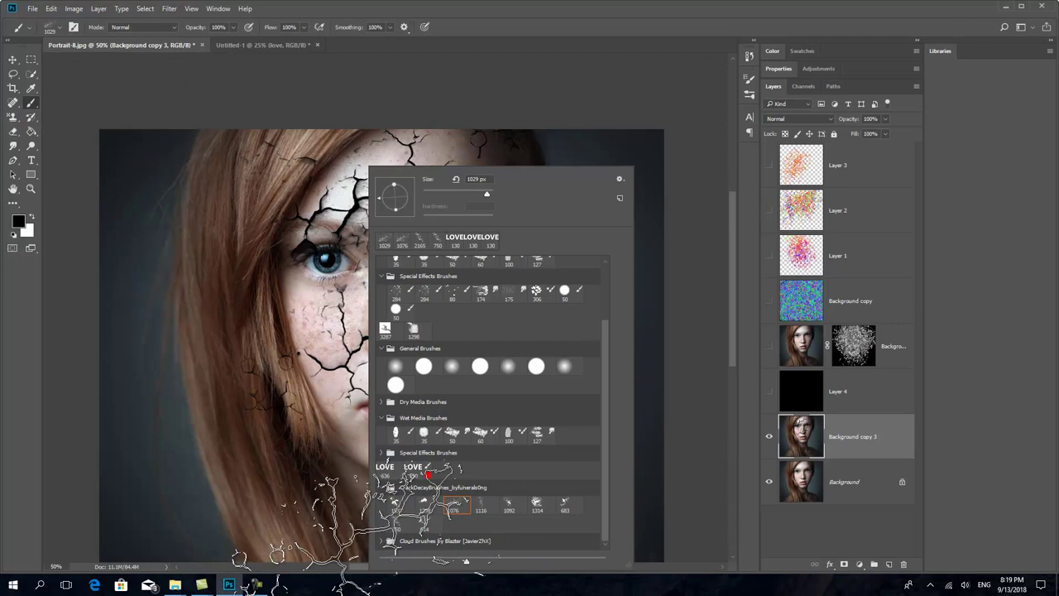
click(382, 544)
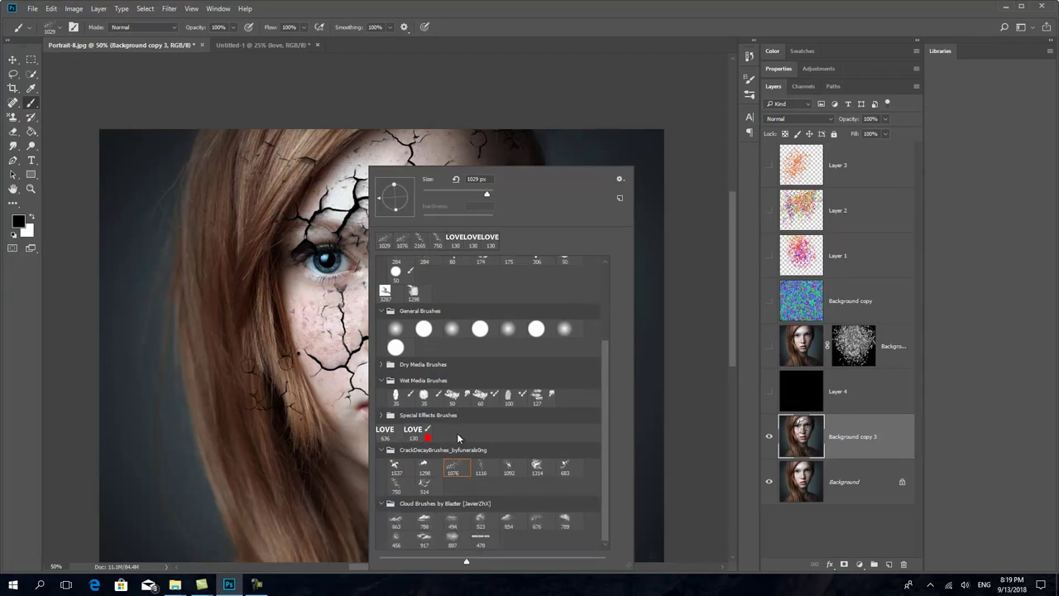
- Stamp dark clouds over the face, neck and chin with the 789 px cloud brush
double_click(562, 526)
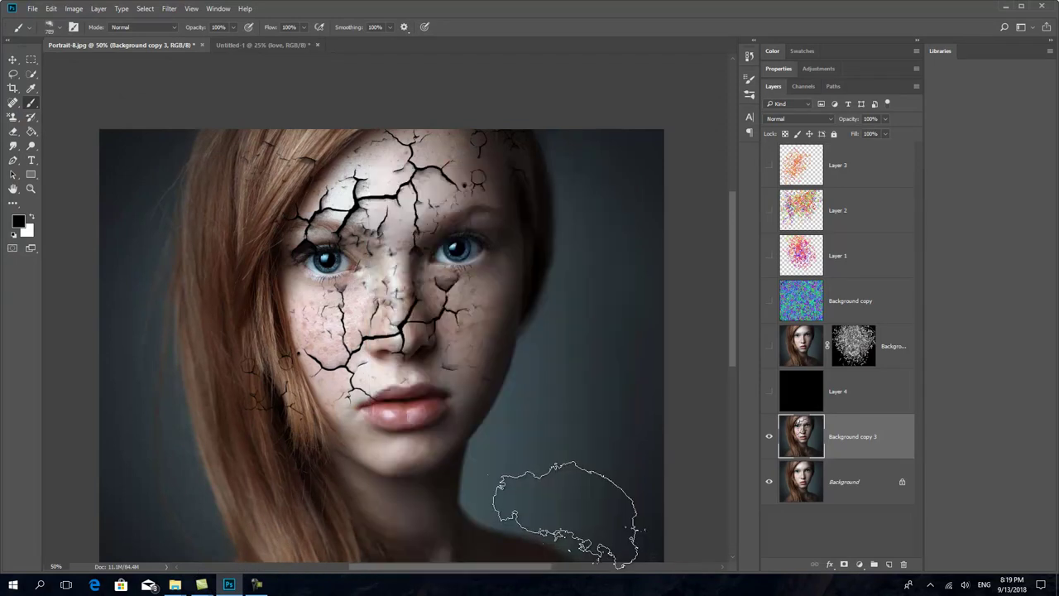
drag(389, 281, 504, 273)
click(530, 405)
click(416, 469)
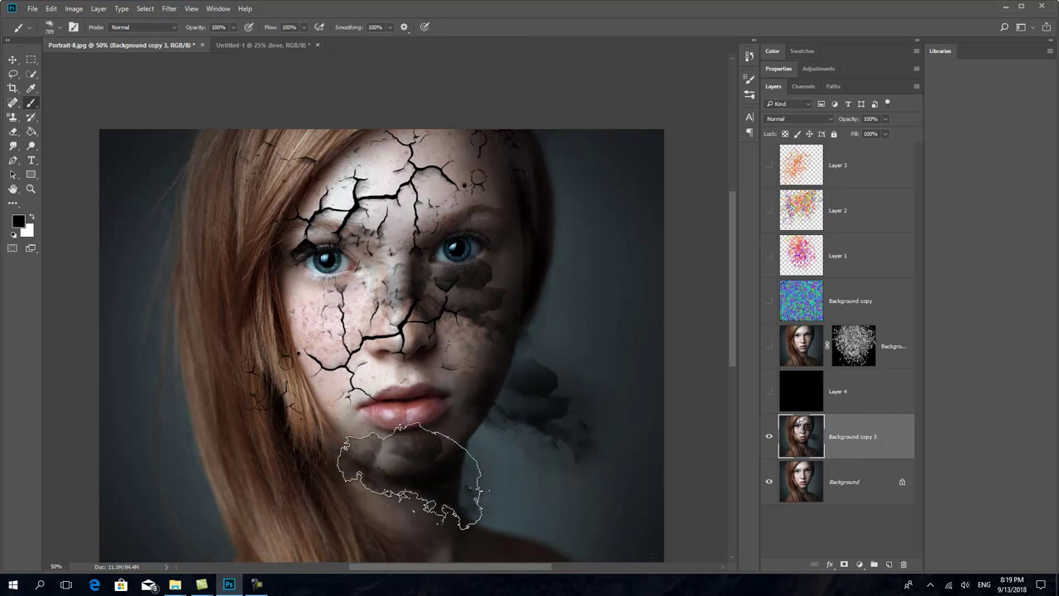
- Switch to white and stamp clouds down the left side and lower left
click(30, 220)
click(176, 217)
click(194, 365)
click(169, 478)
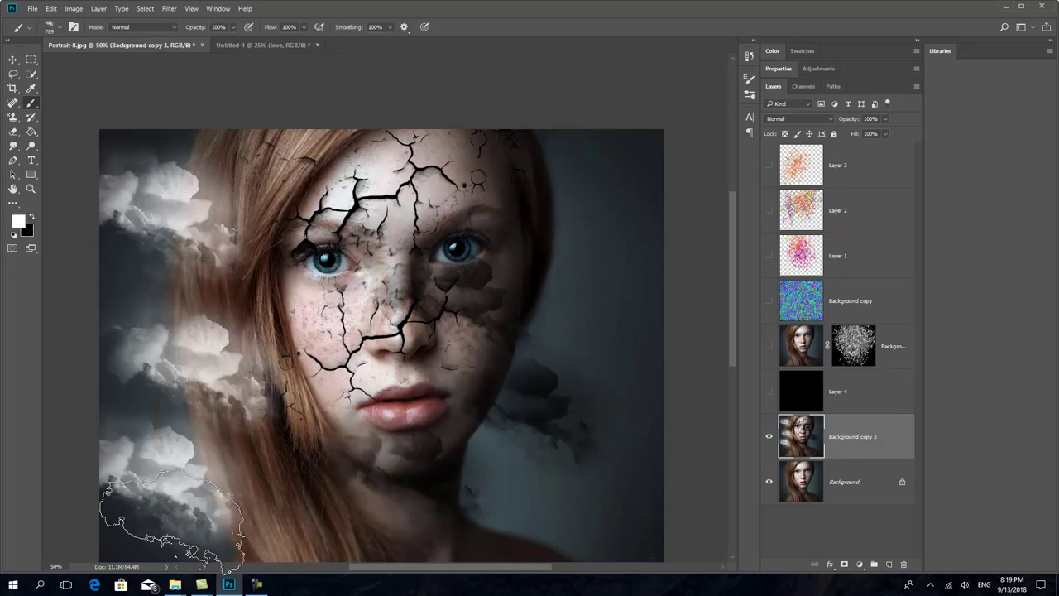
click(186, 525)
click(166, 380)
click(173, 422)
click(249, 500)
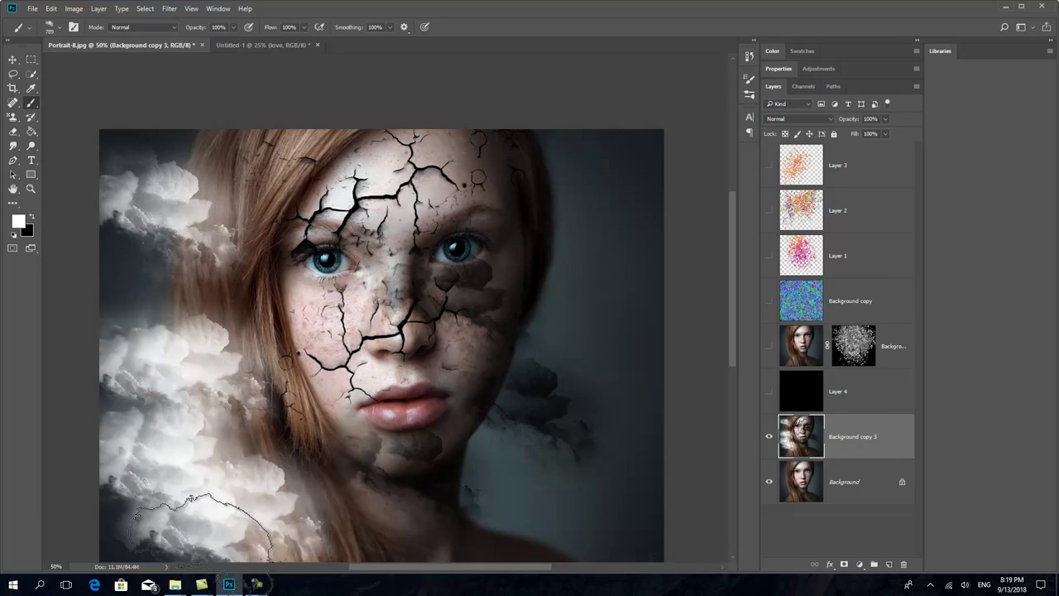
- Stamp white clouds along the bottom and up the right, then delete Background copy 3
click(436, 534)
click(641, 513)
click(506, 525)
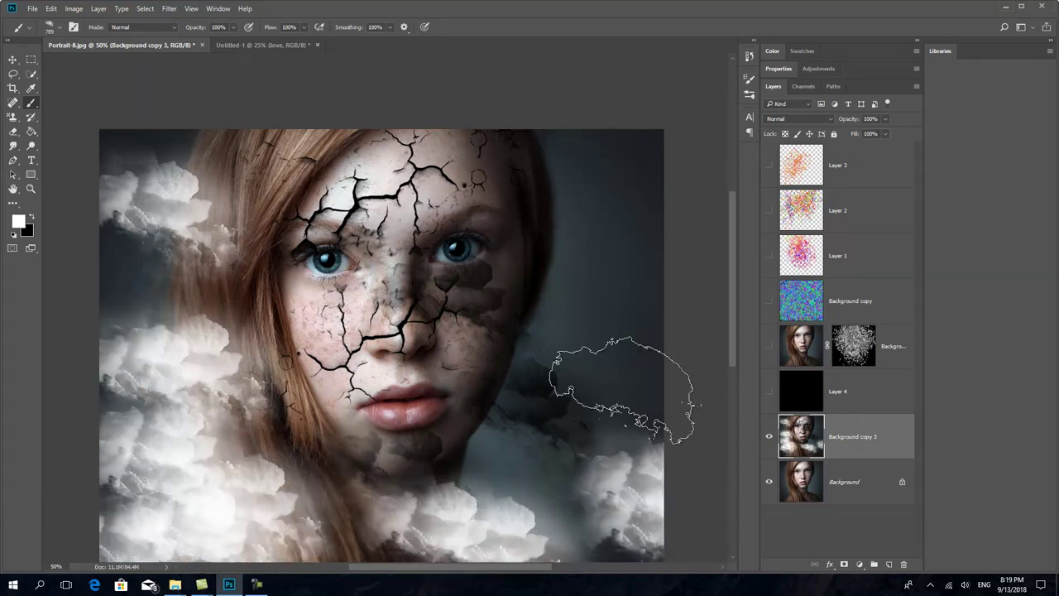
click(620, 389)
click(601, 265)
click(598, 184)
key(ctrl+minus)
key(ctrl+minus)
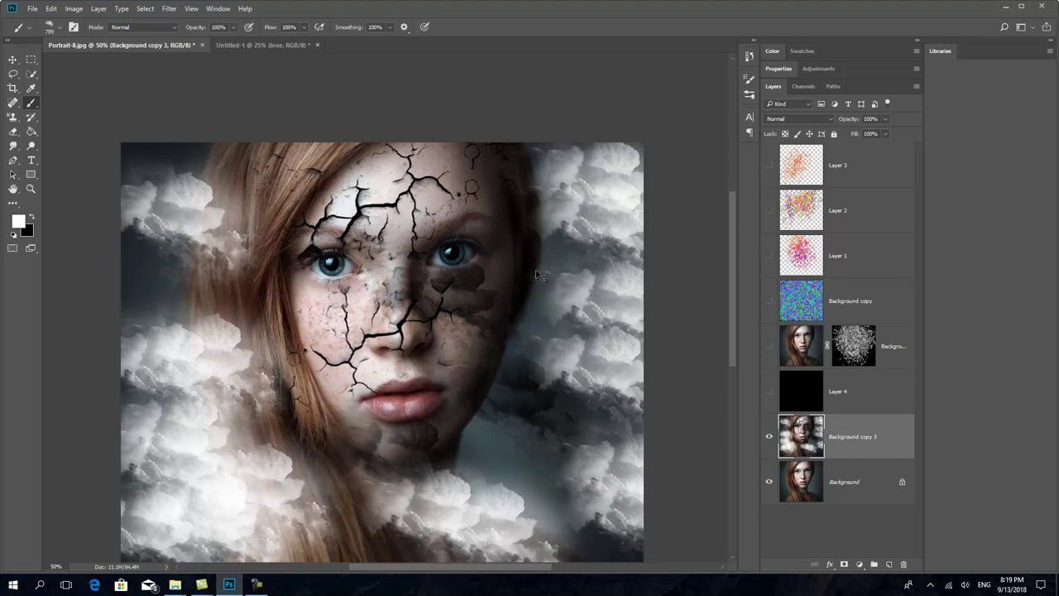
drag(859, 446, 903, 564)
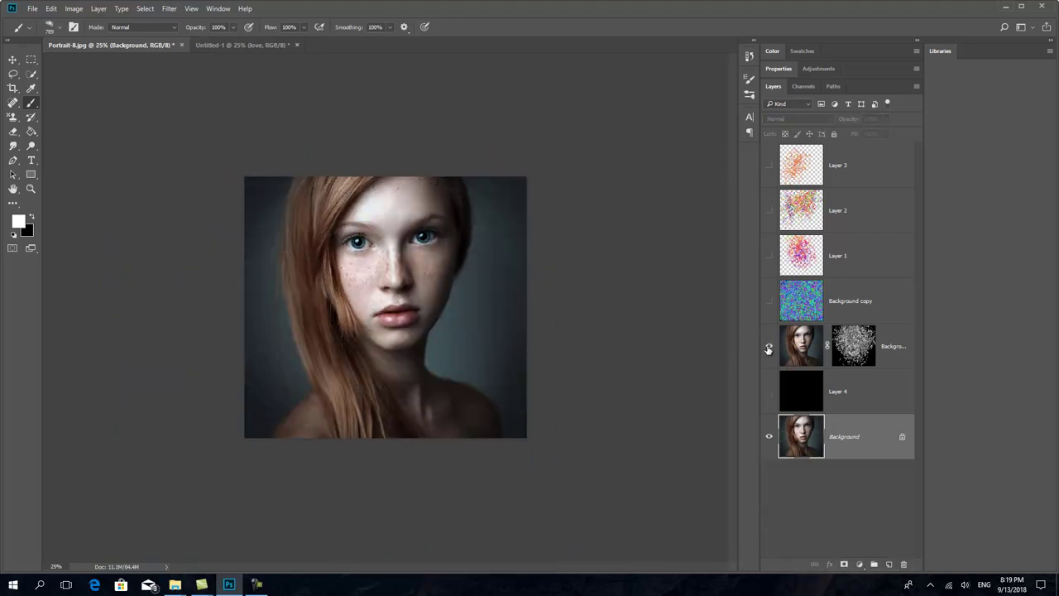
- Make the black Layer 4 visible and add a new Layer 5 above it
click(768, 391)
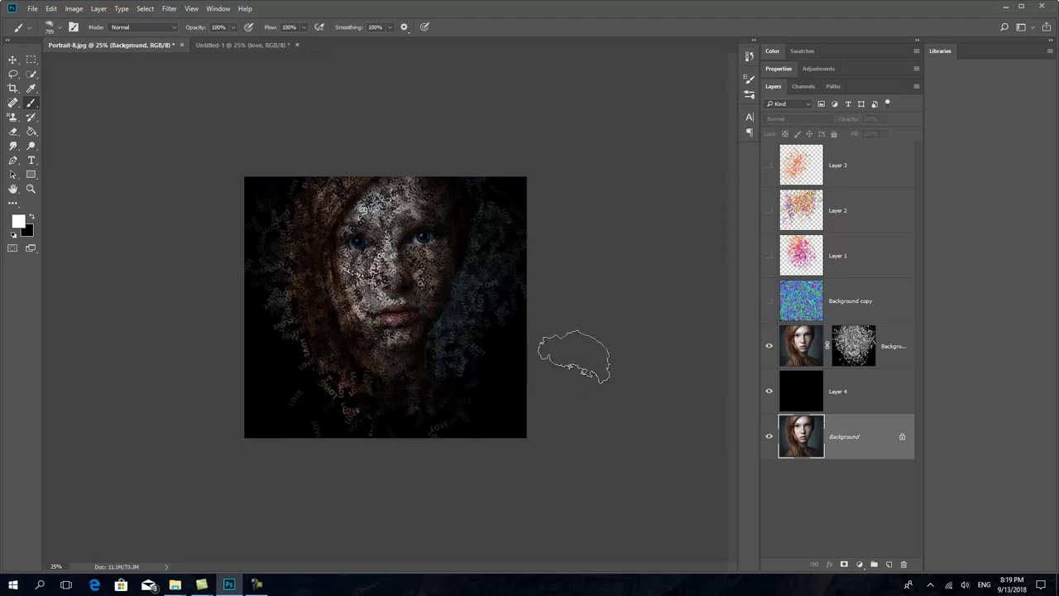
click(847, 399)
click(888, 563)
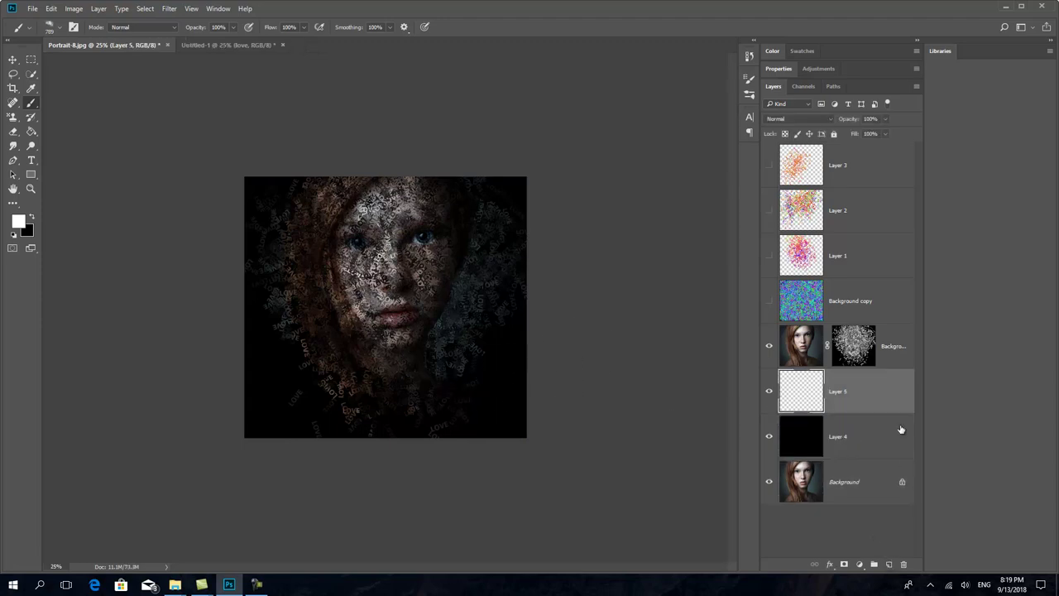
- Brush a large white cloud along the bottom of Layer 5 with a 2874 px cloud brush
right_click(492, 330)
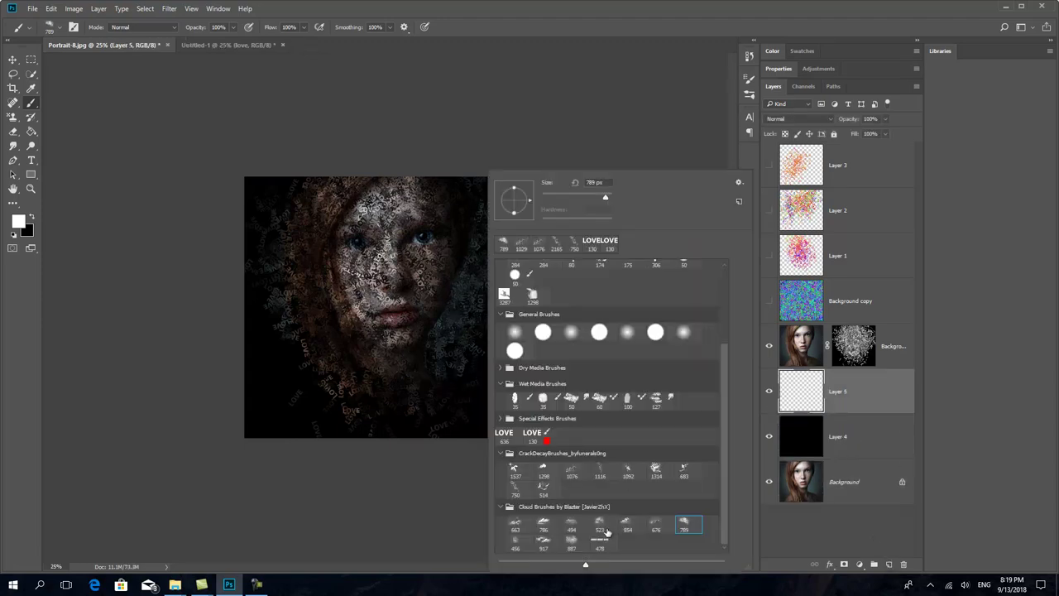
double_click(604, 528)
right_click(468, 284)
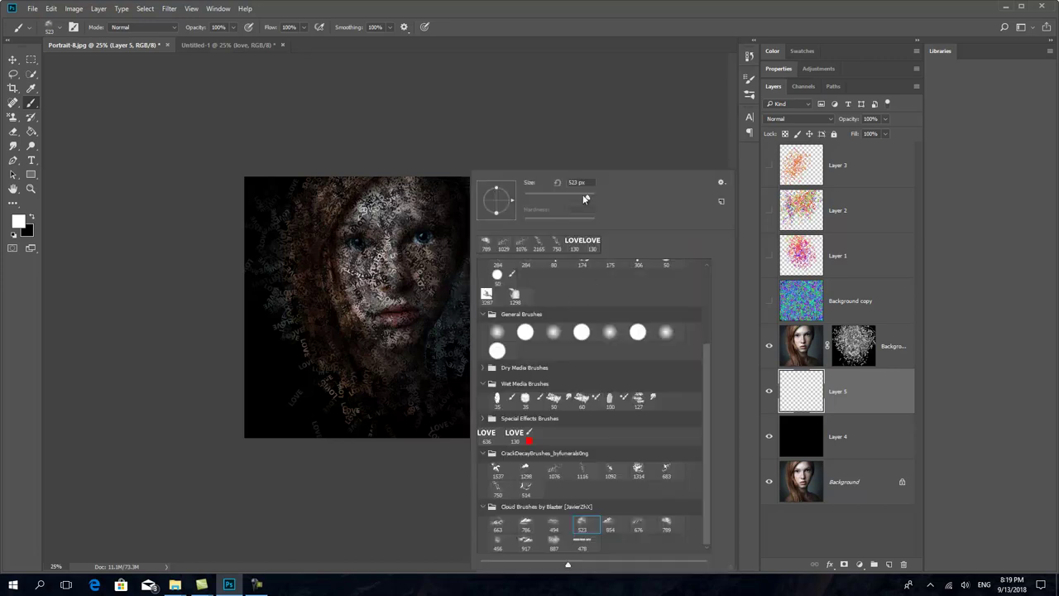
drag(583, 198, 591, 200)
double_click(497, 524)
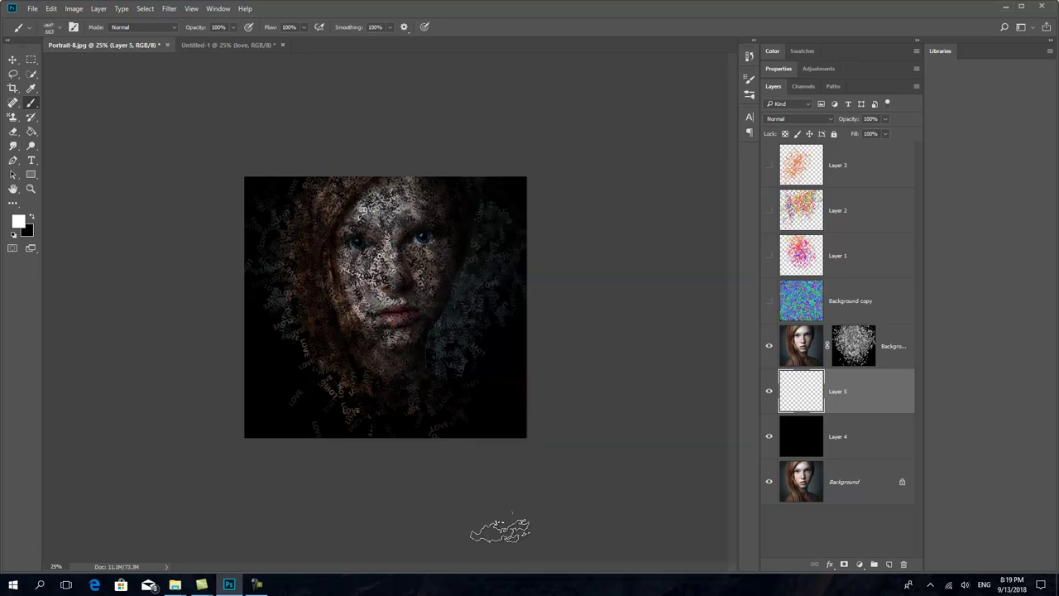
right_click(344, 352)
drag(467, 197, 473, 197)
key(Return)
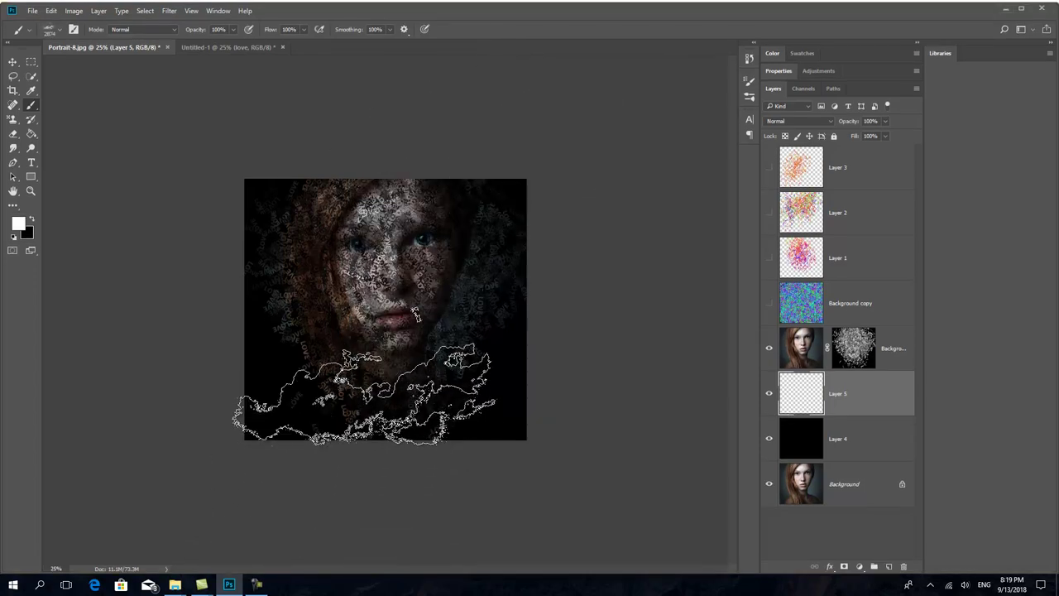
click(426, 404)
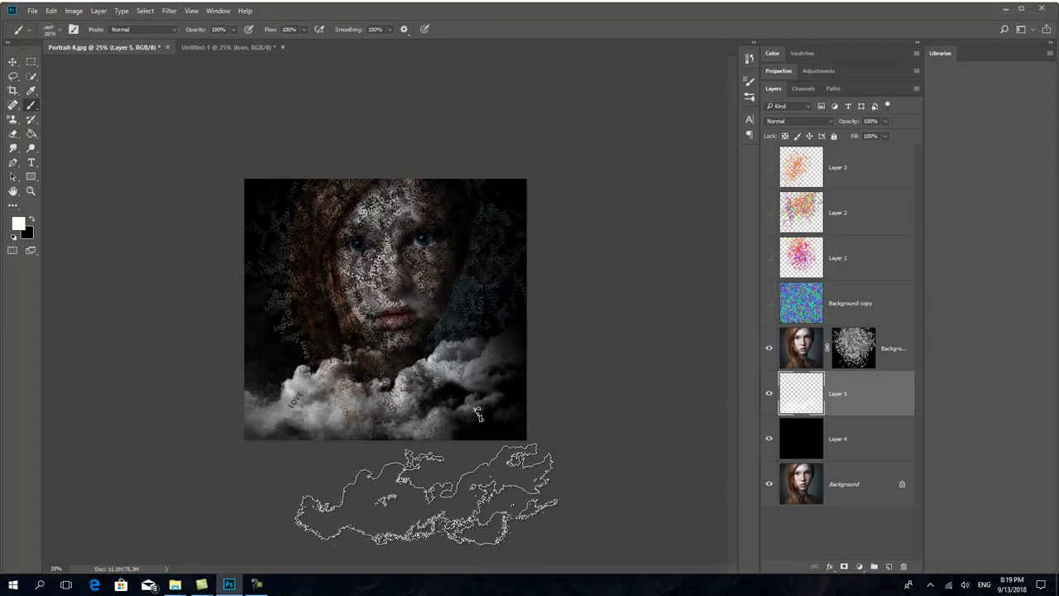
click(801, 430)
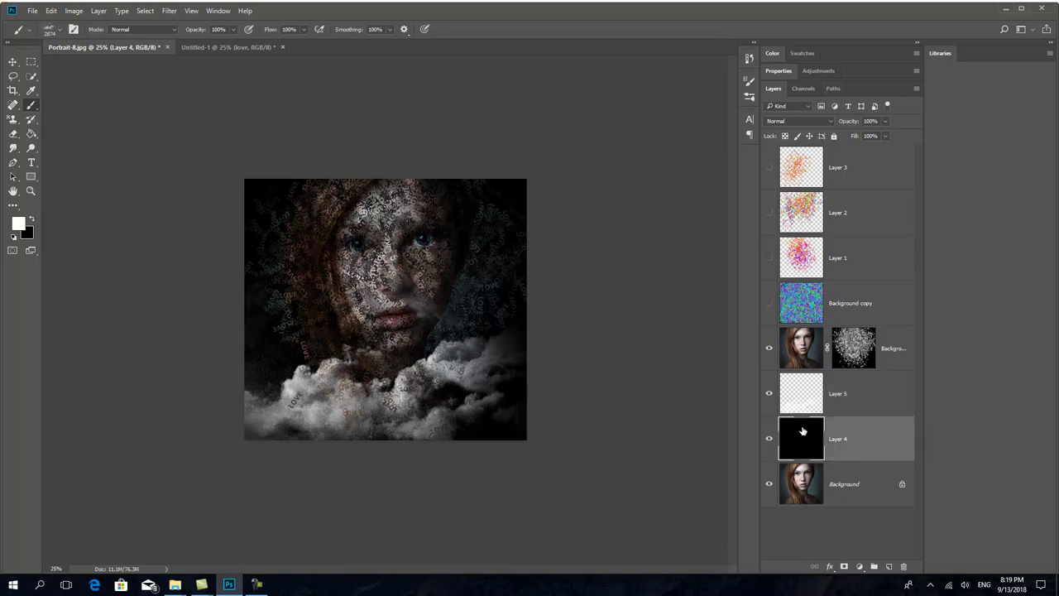
- Fill Layer 4 with a bright blue background colour
click(28, 234)
click(526, 154)
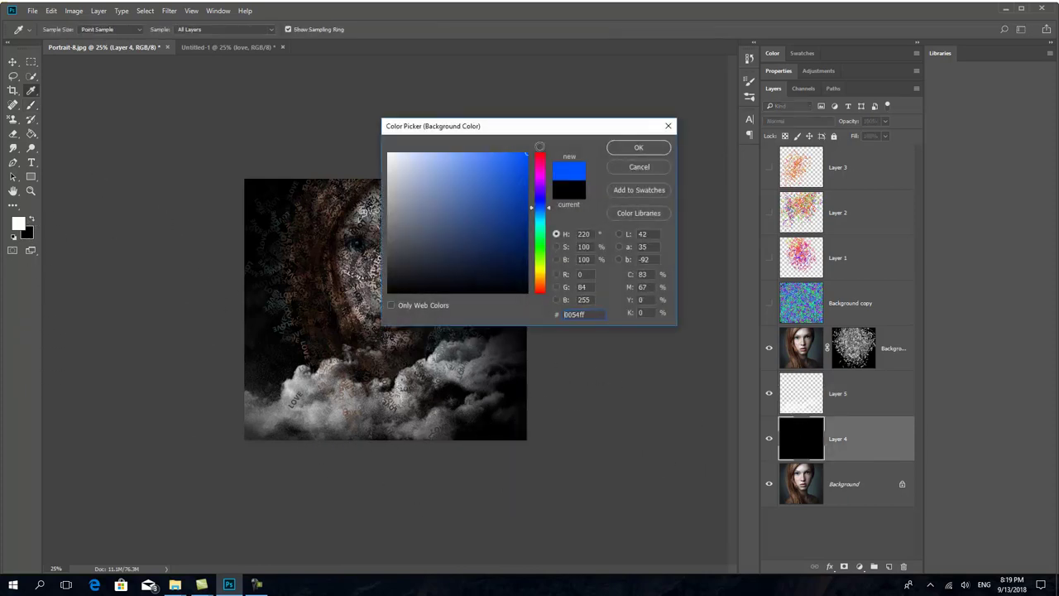
click(622, 149)
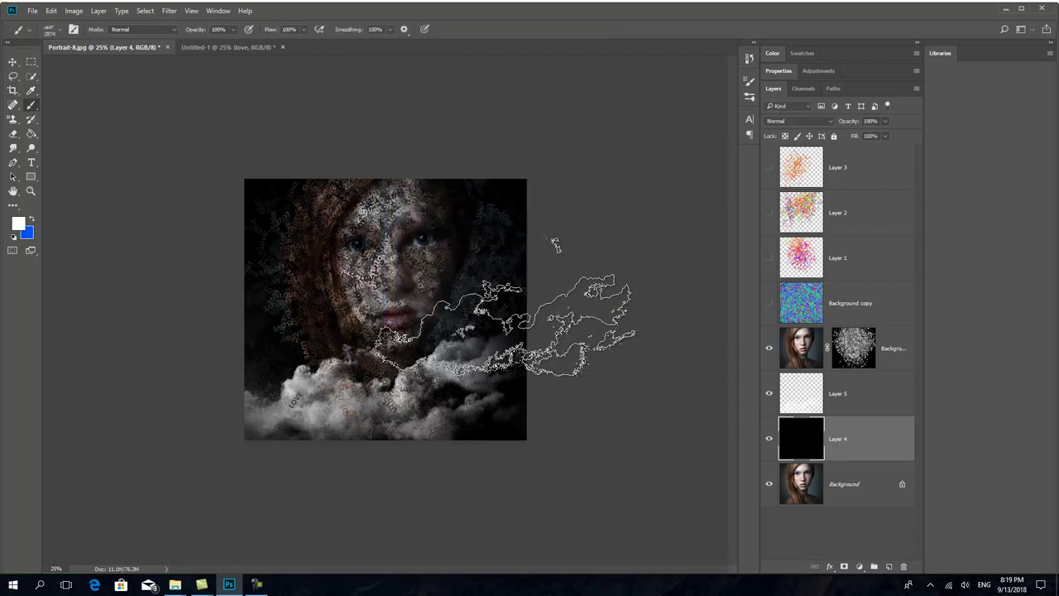
key(ctrl+BackSpace)
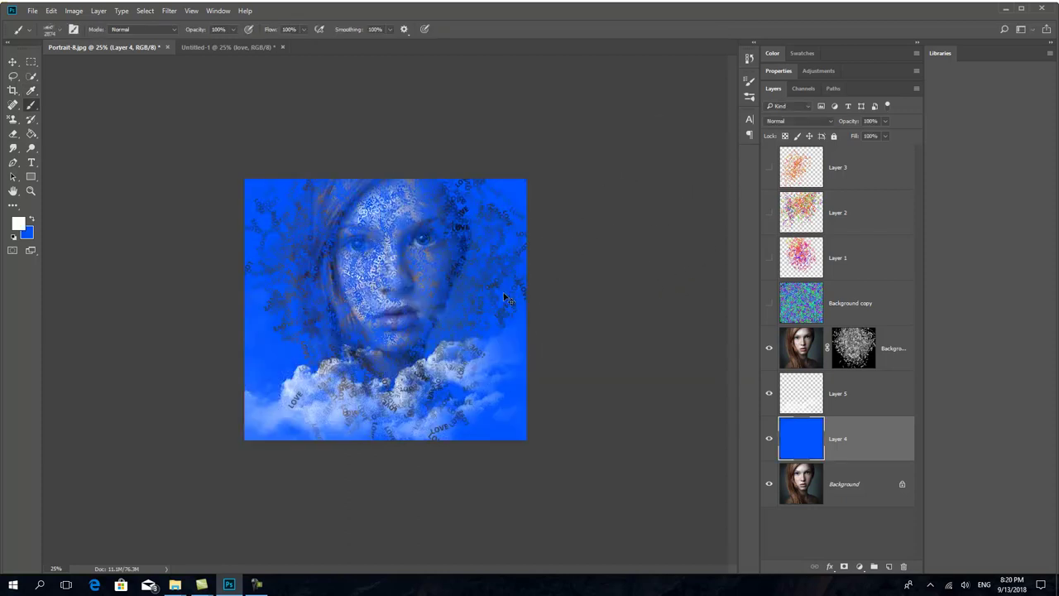
key(ctrl+plus)
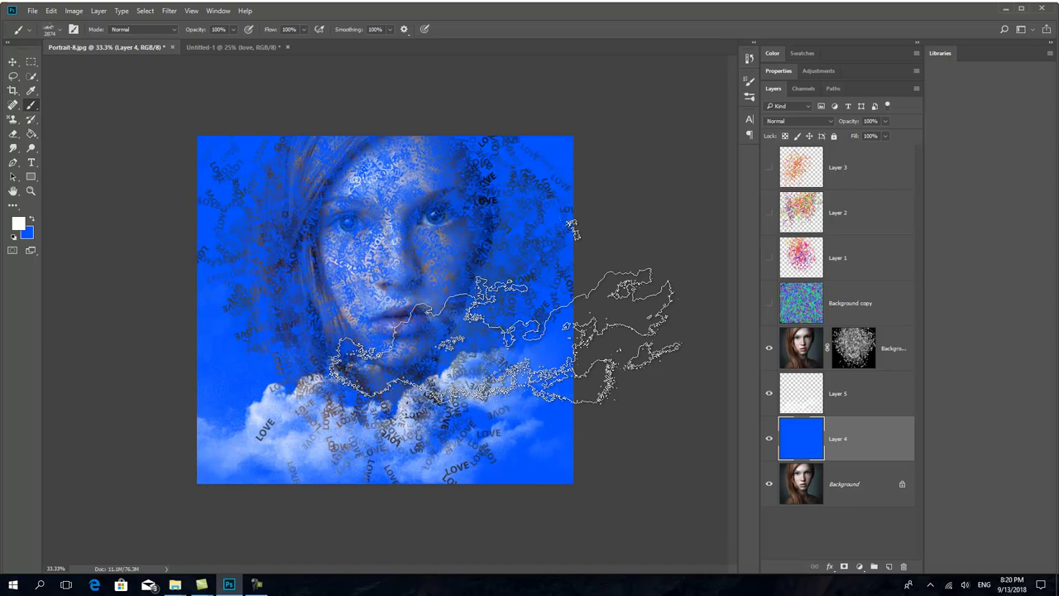
key(ctrl+d)
- Refill Layer 4 with a dark navy background colour
click(25, 235)
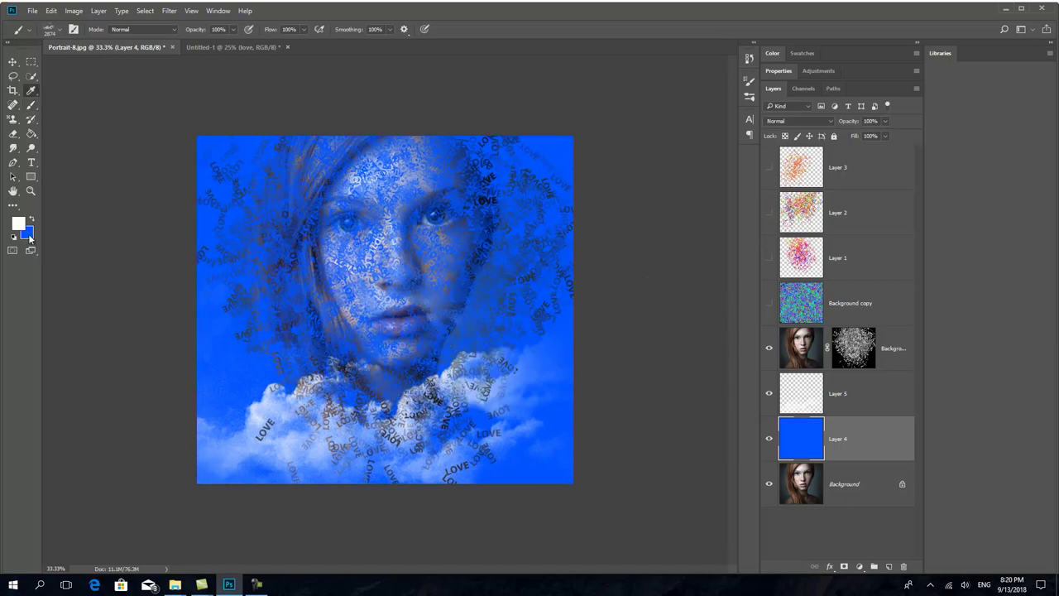
drag(516, 264, 526, 249)
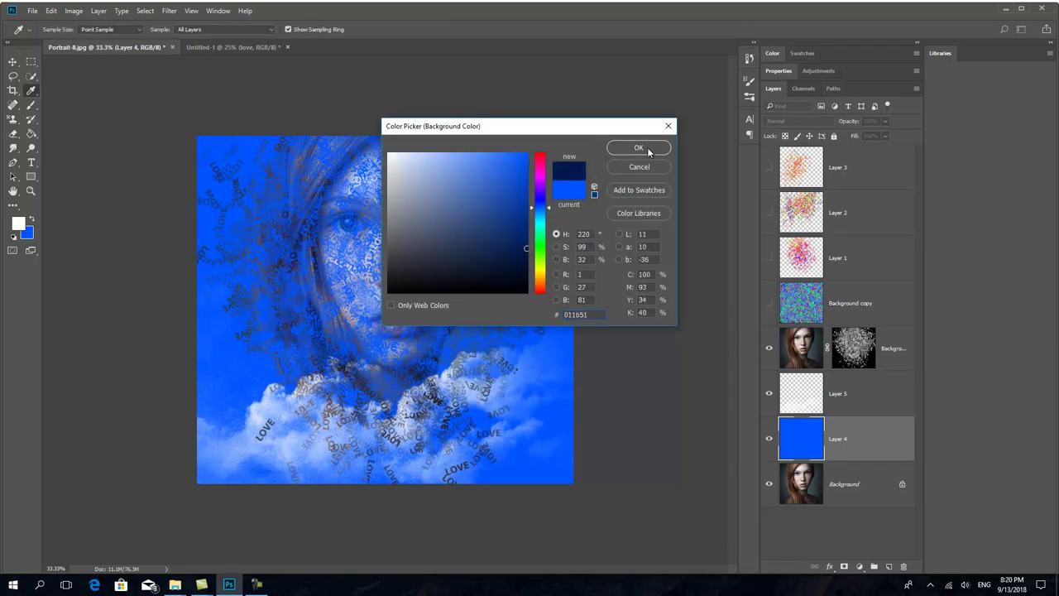
click(650, 150)
key(b)
key(ctrl+BackSpace)
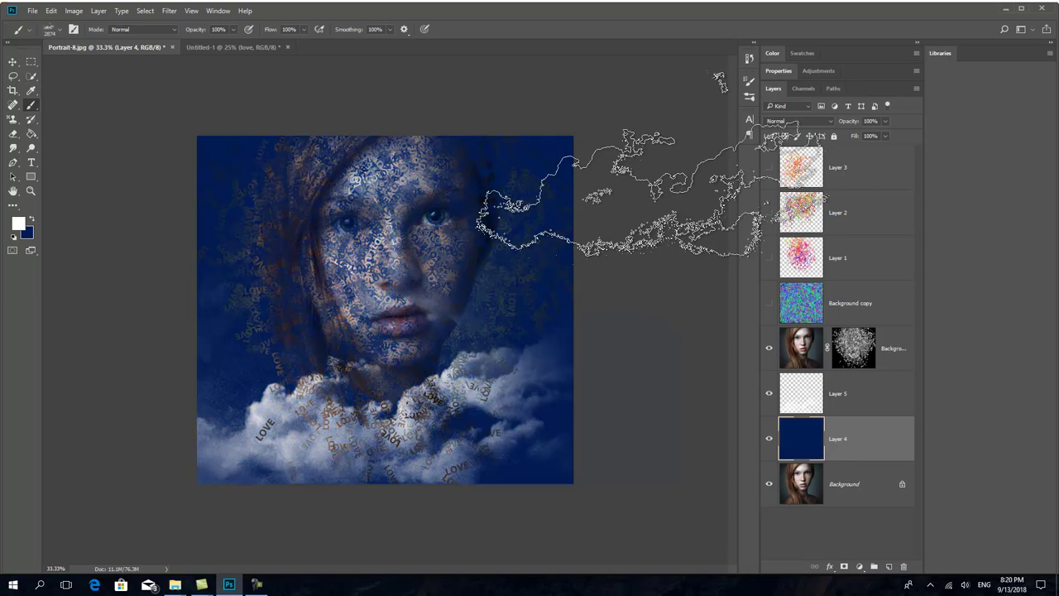
- Select the Gradient Tool with a bright blue foreground colour
right_click(30, 132)
click(50, 134)
click(59, 31)
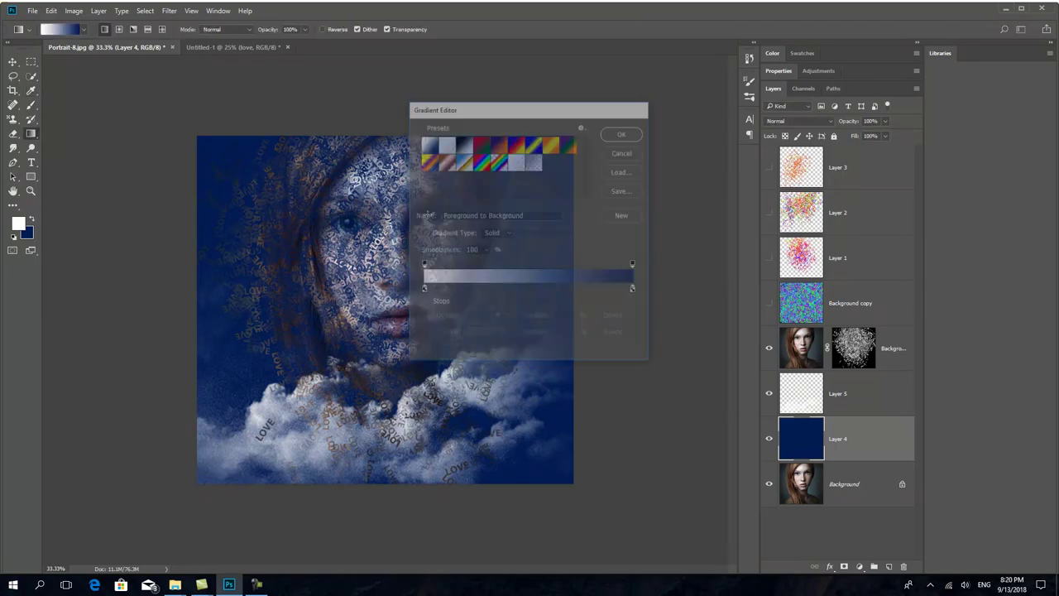
click(21, 225)
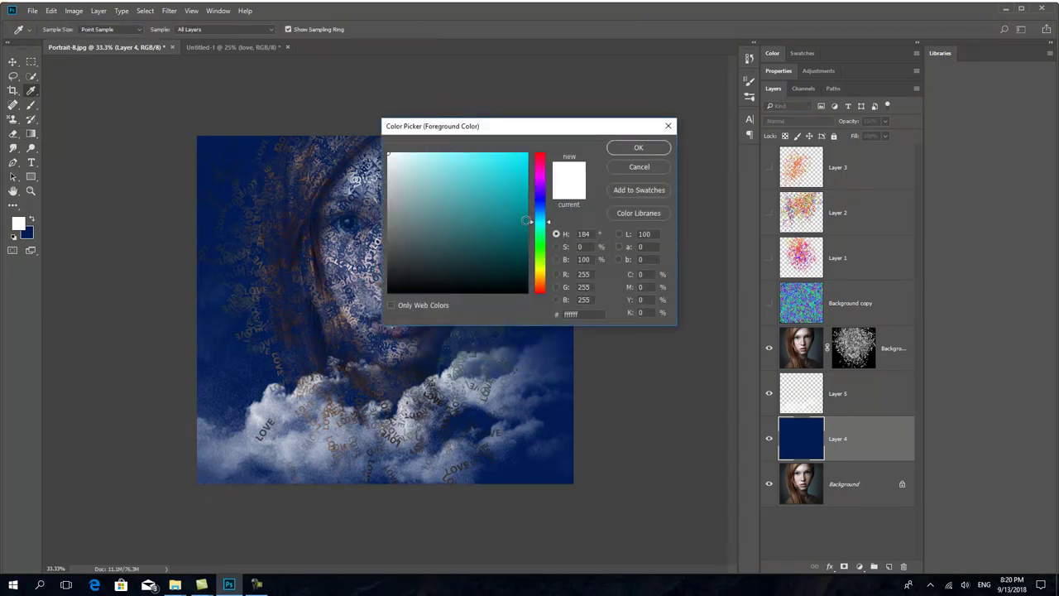
drag(525, 203, 526, 154)
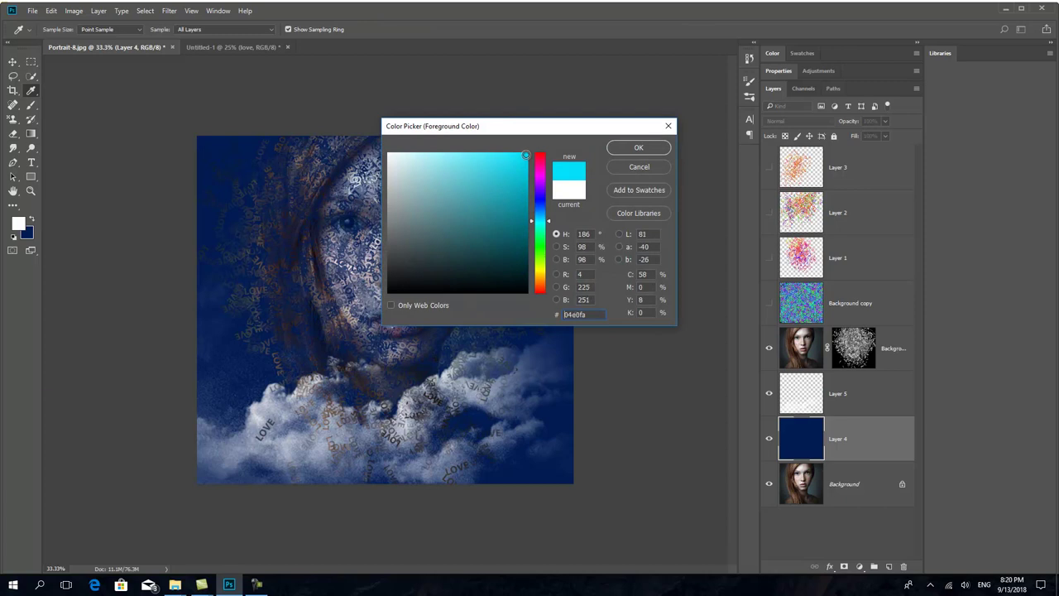
drag(544, 225, 547, 212)
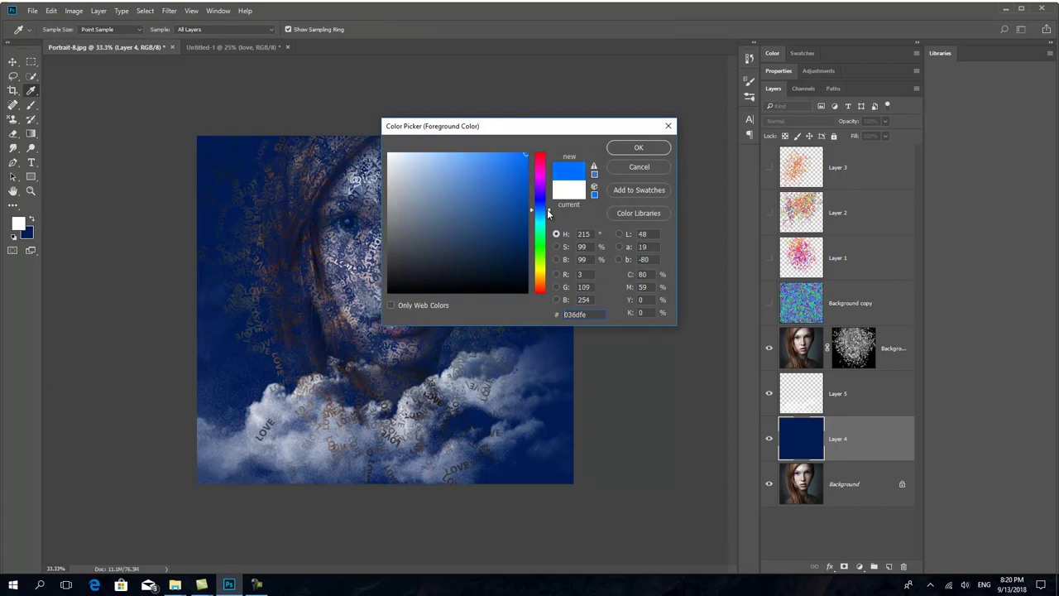
click(627, 152)
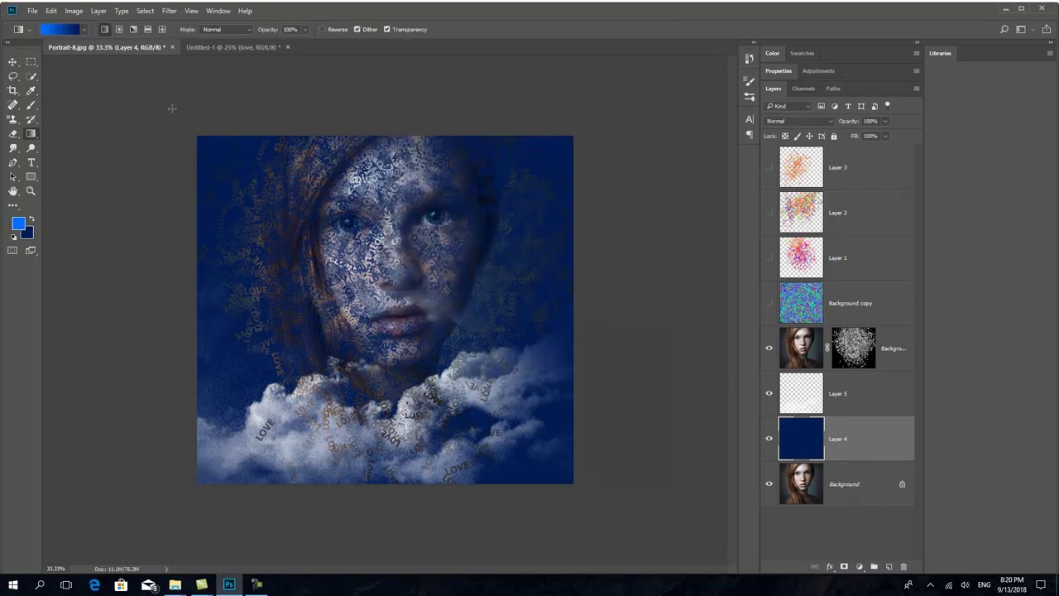
- Drag a reversed vertical gradient on Layer 4, bright blue at top fading to navy
drag(398, 208, 395, 481)
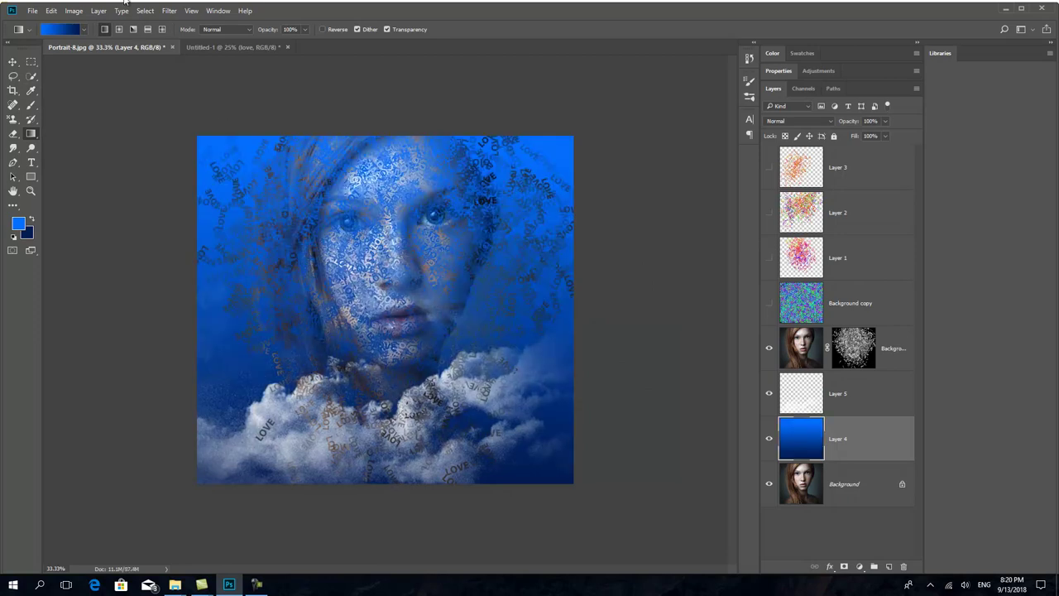
click(323, 29)
drag(386, 150, 386, 460)
mouse_move(403, 237)
mouse_down()
mouse_move(400, 519)
mouse_move(410, 56)
mouse_up()
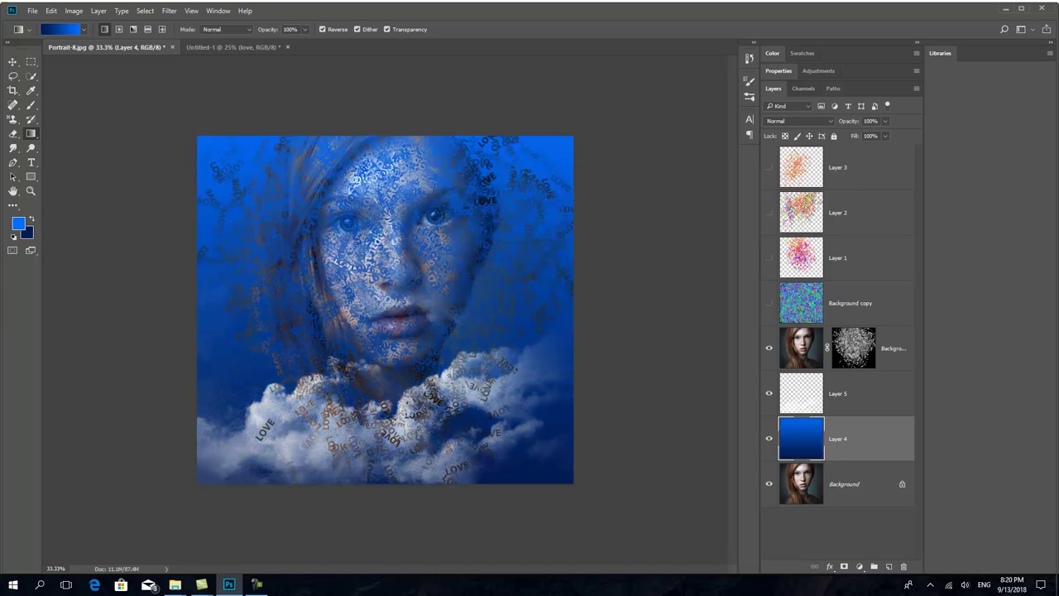
- Darken the gradient's midtones with Levels, then zoom in and back out to check the deeper navy
key(ctrl+l)
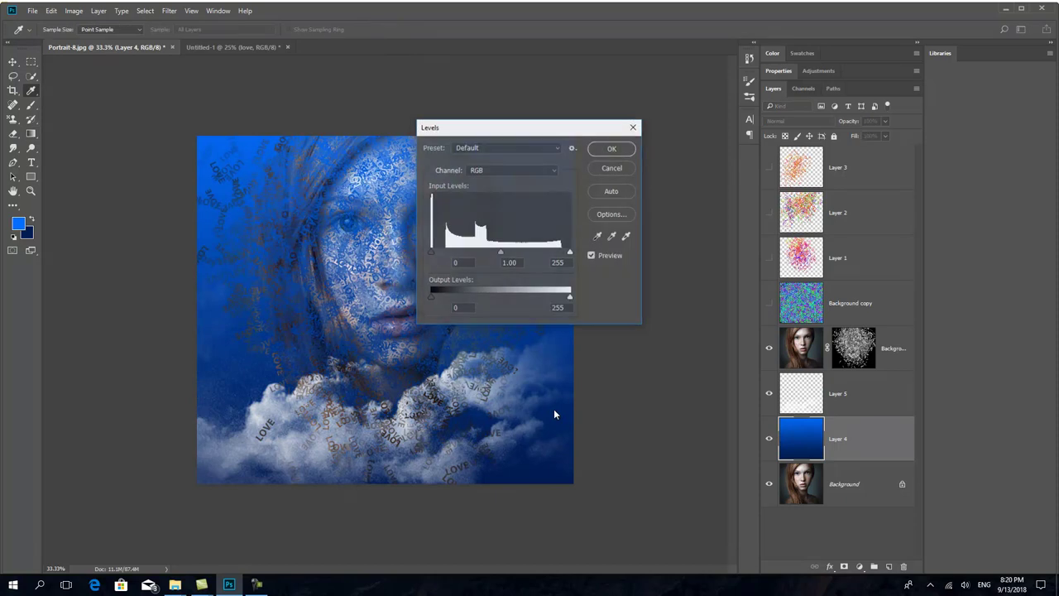
drag(506, 254, 531, 250)
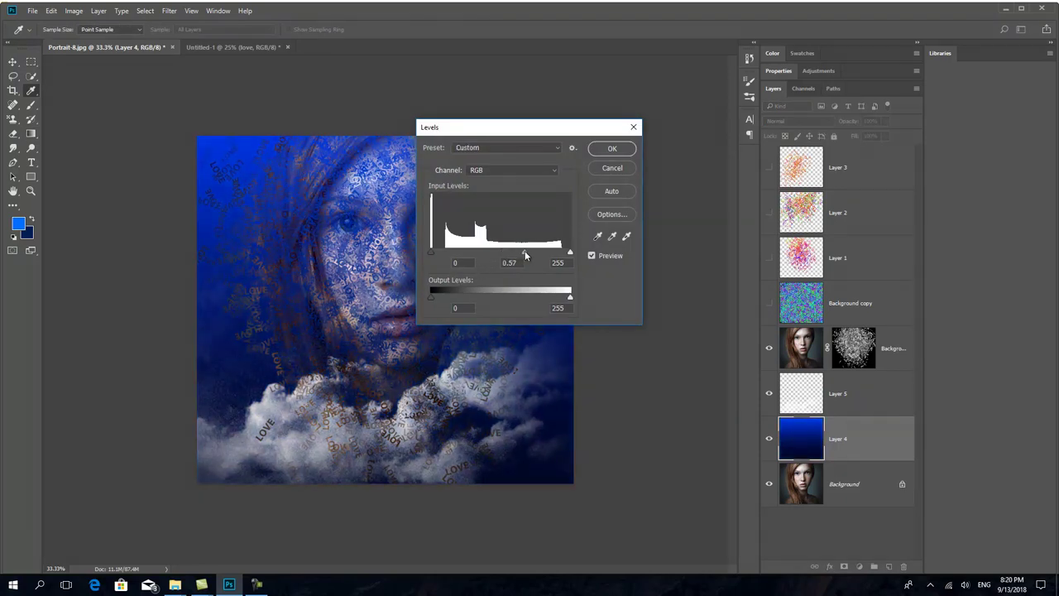
click(612, 149)
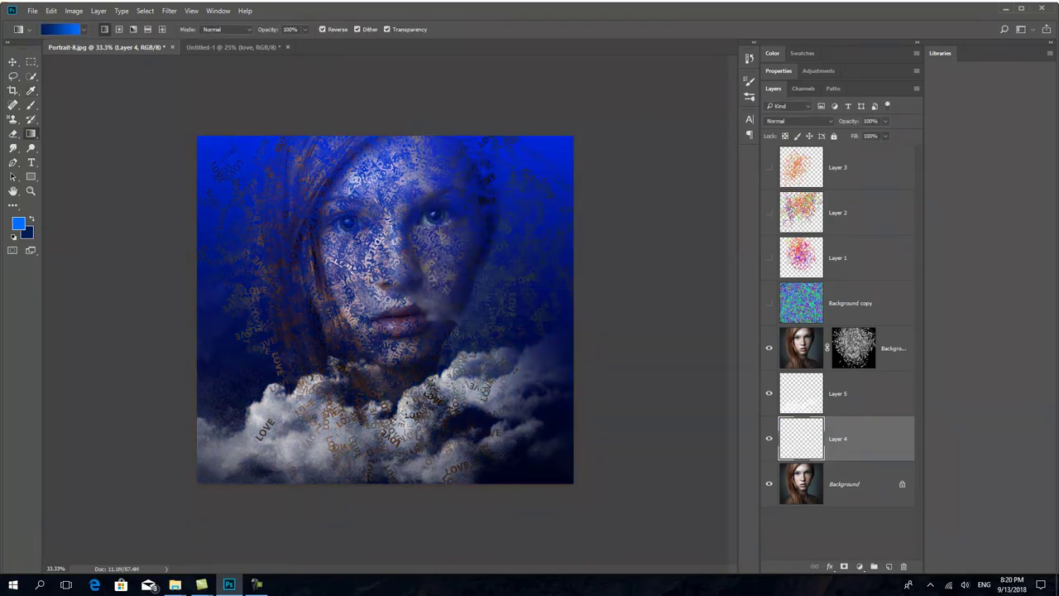
key(v)
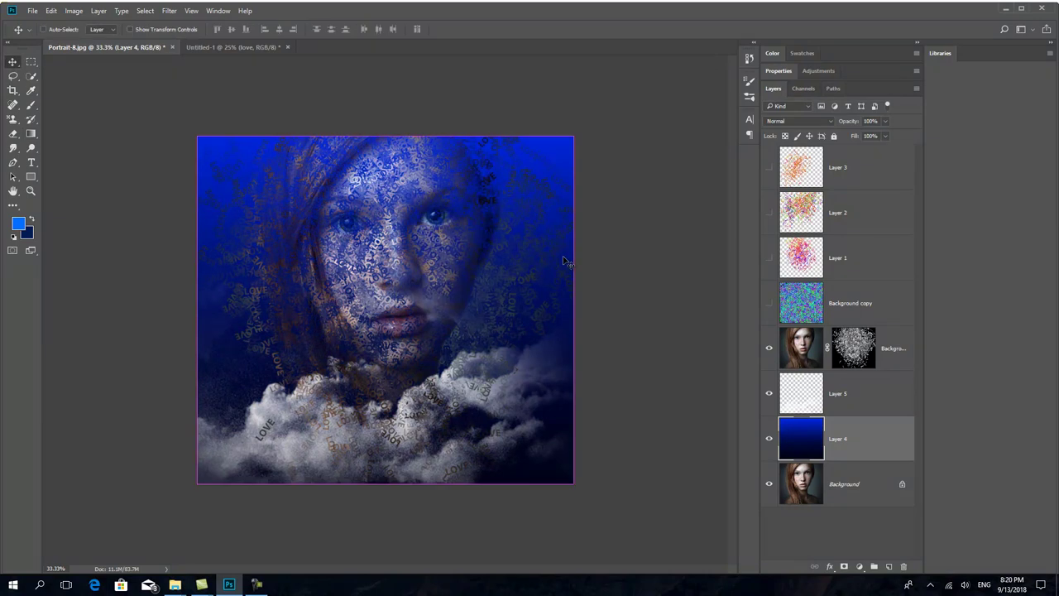
key(ctrl+plus)
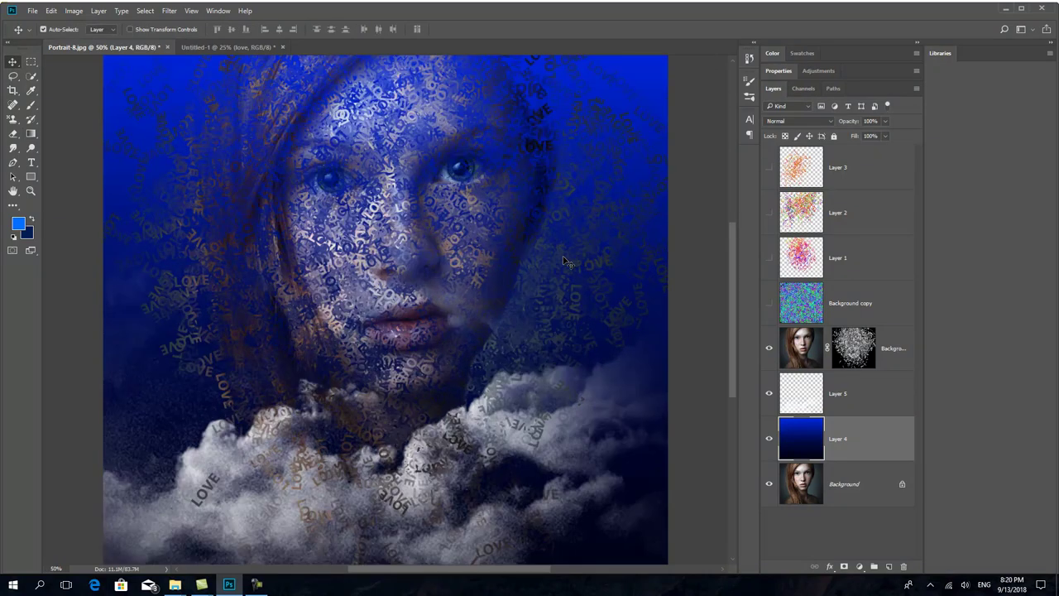
key(ctrl+minus)
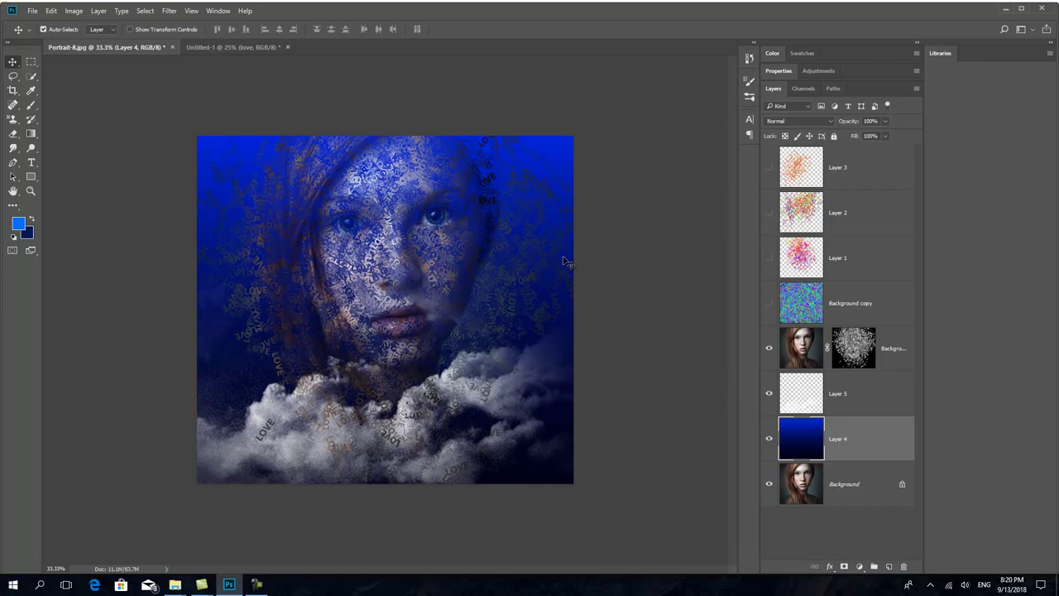
- Show the finished blue LOVE portrait alone in full-screen mode after zooming in on the face
key(f)
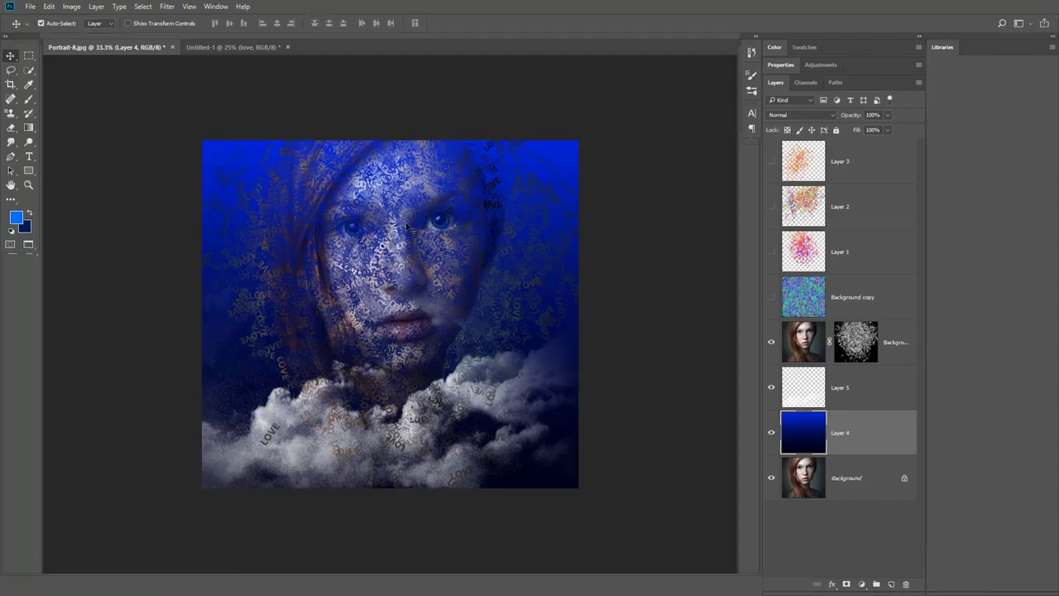
key(ctrl+plus)
key(ctrl+plus)
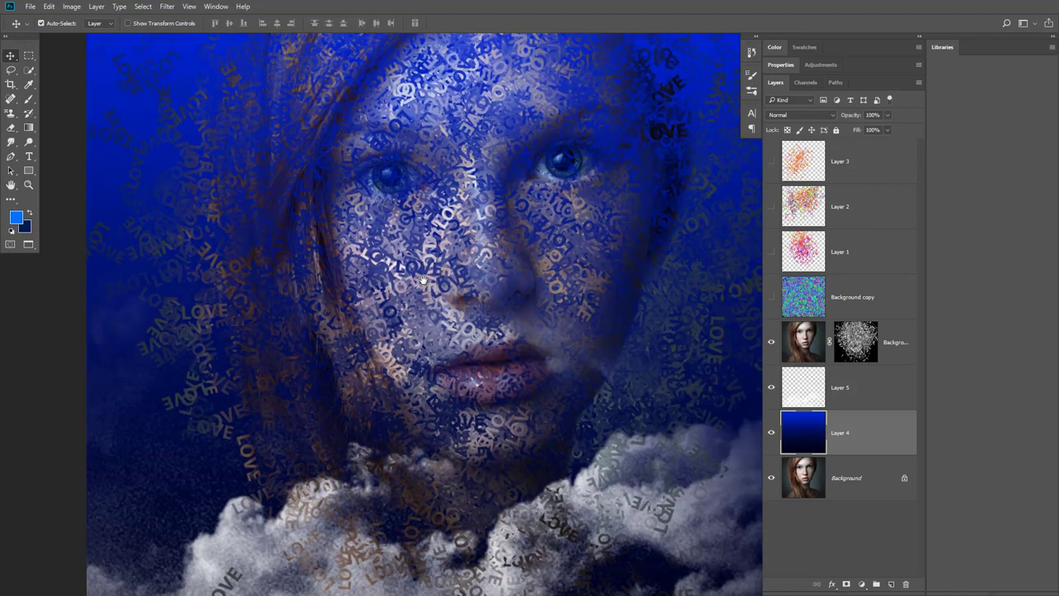
drag(423, 279, 362, 321)
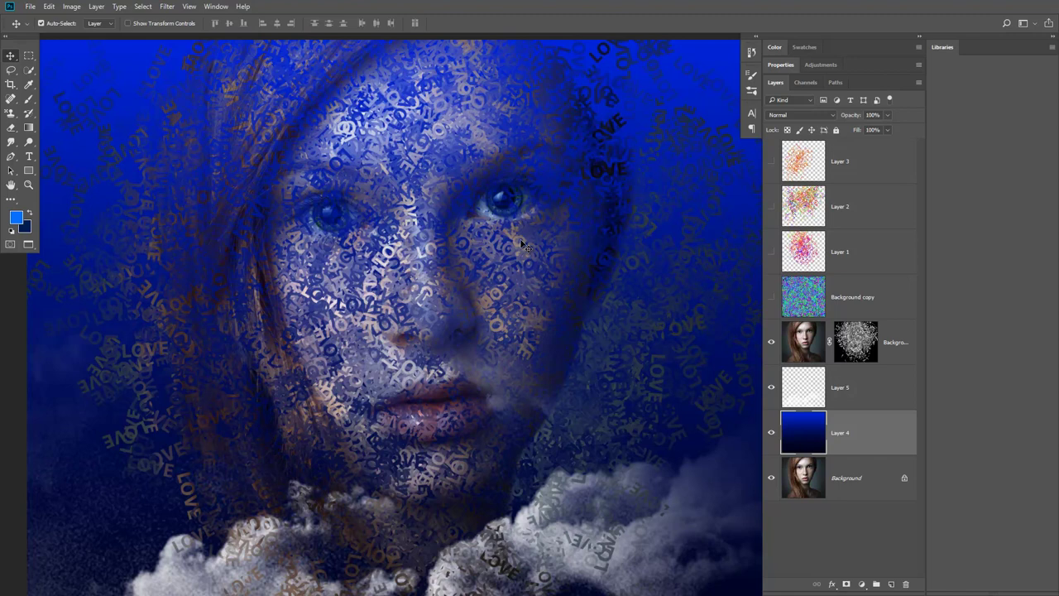
key(f)
key(f)
key(f)
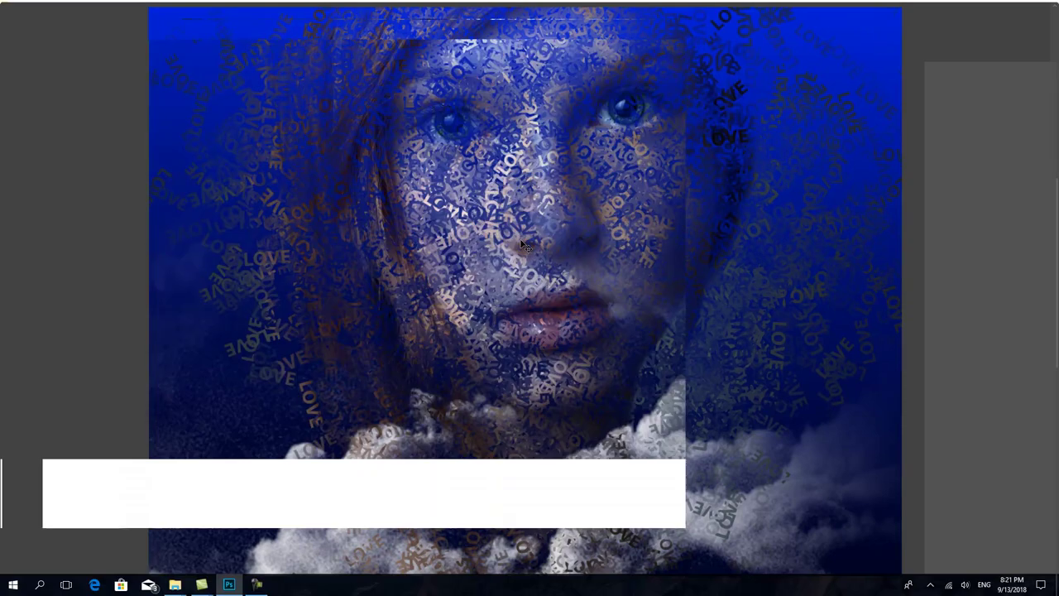